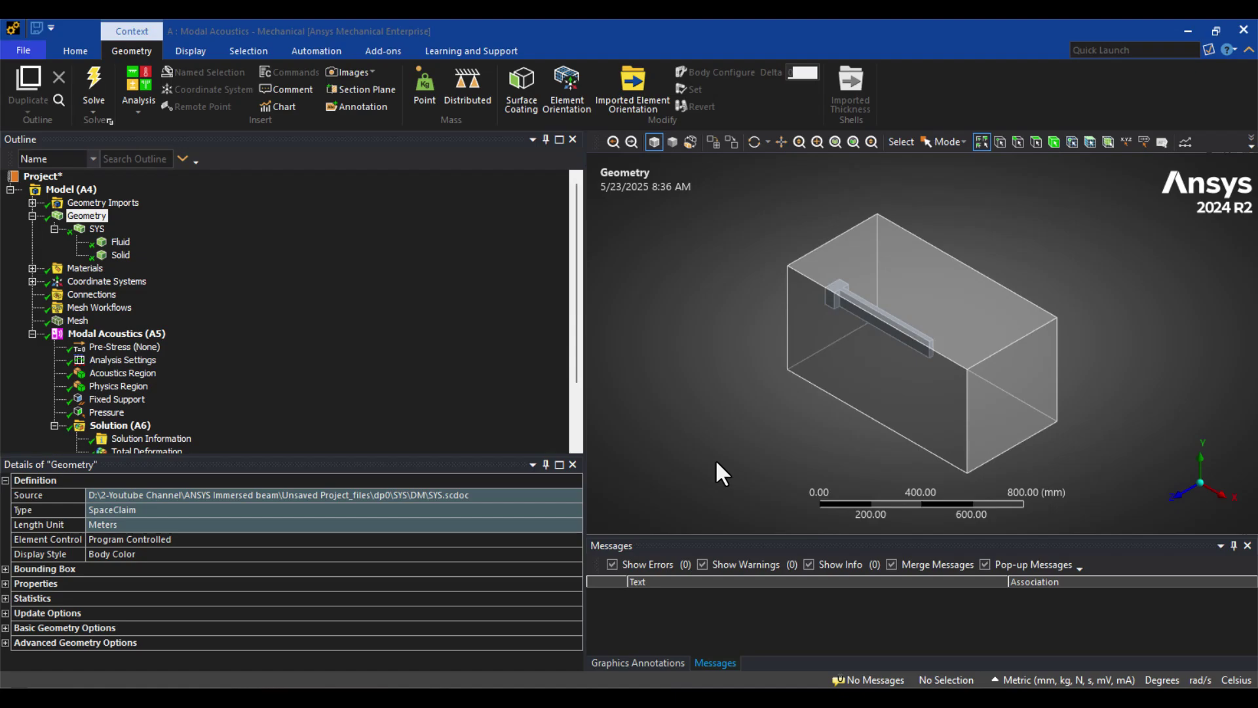
Highlight the Fluid and Solid bodies, then display the first mode's Total Deformation result
click(120, 241)
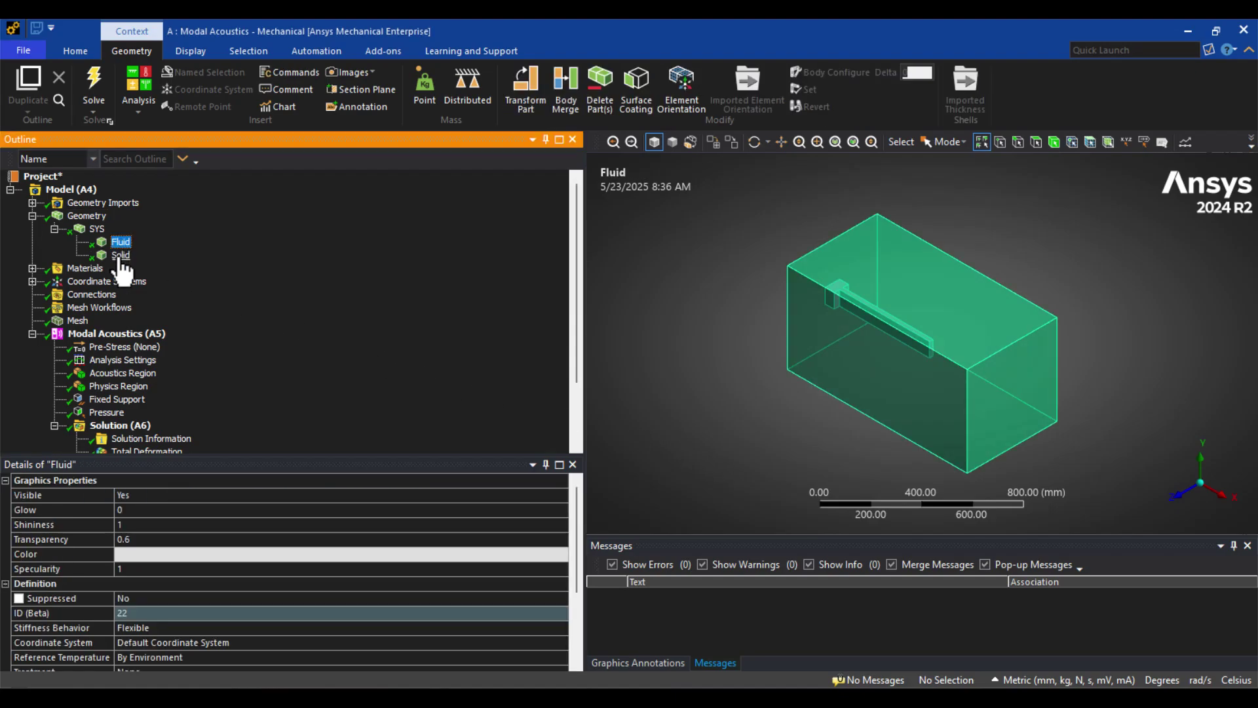
click(120, 256)
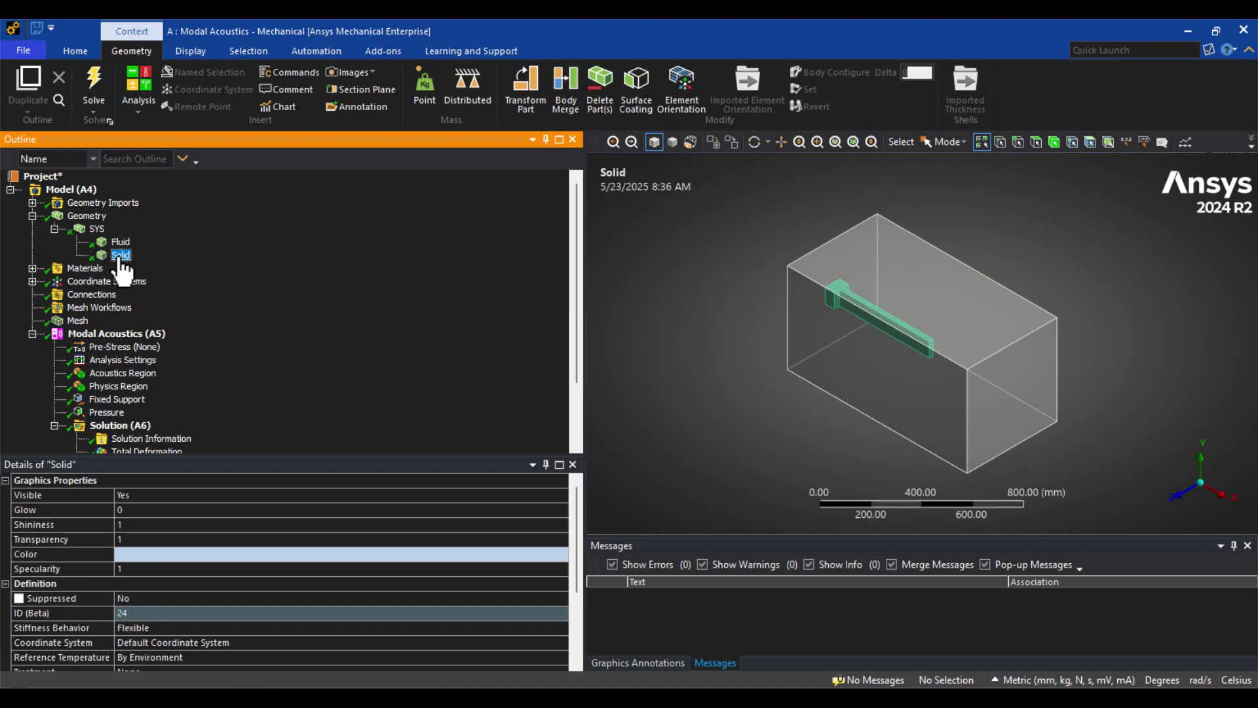
scroll(138, 305, down, 2)
click(148, 375)
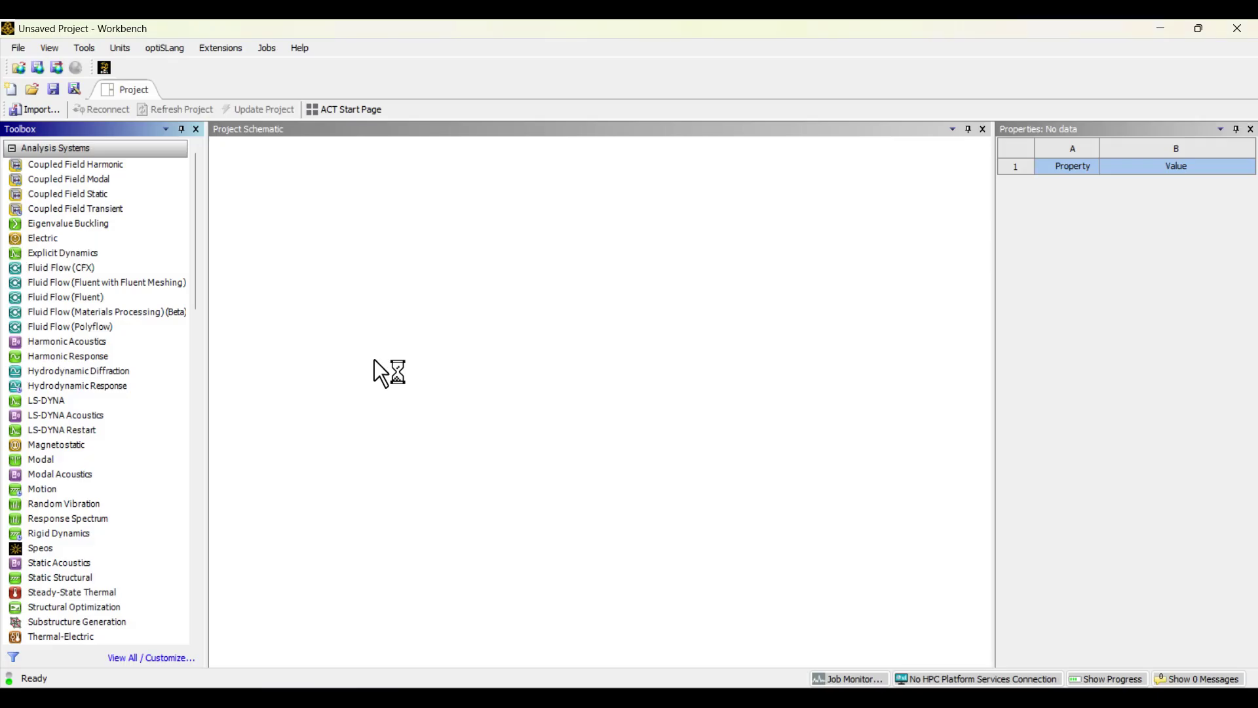
Add a Modal Acoustics system and create its geometry as a new SpaceClaim design
double_click(104, 474)
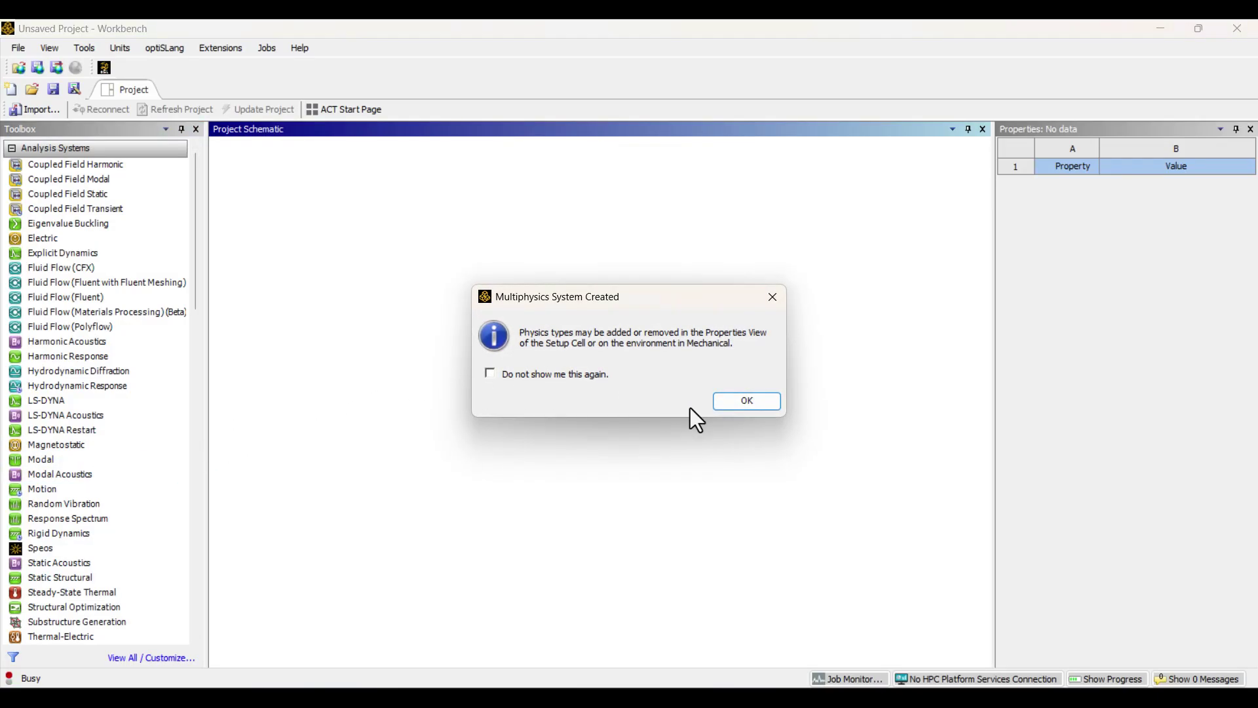
click(716, 402)
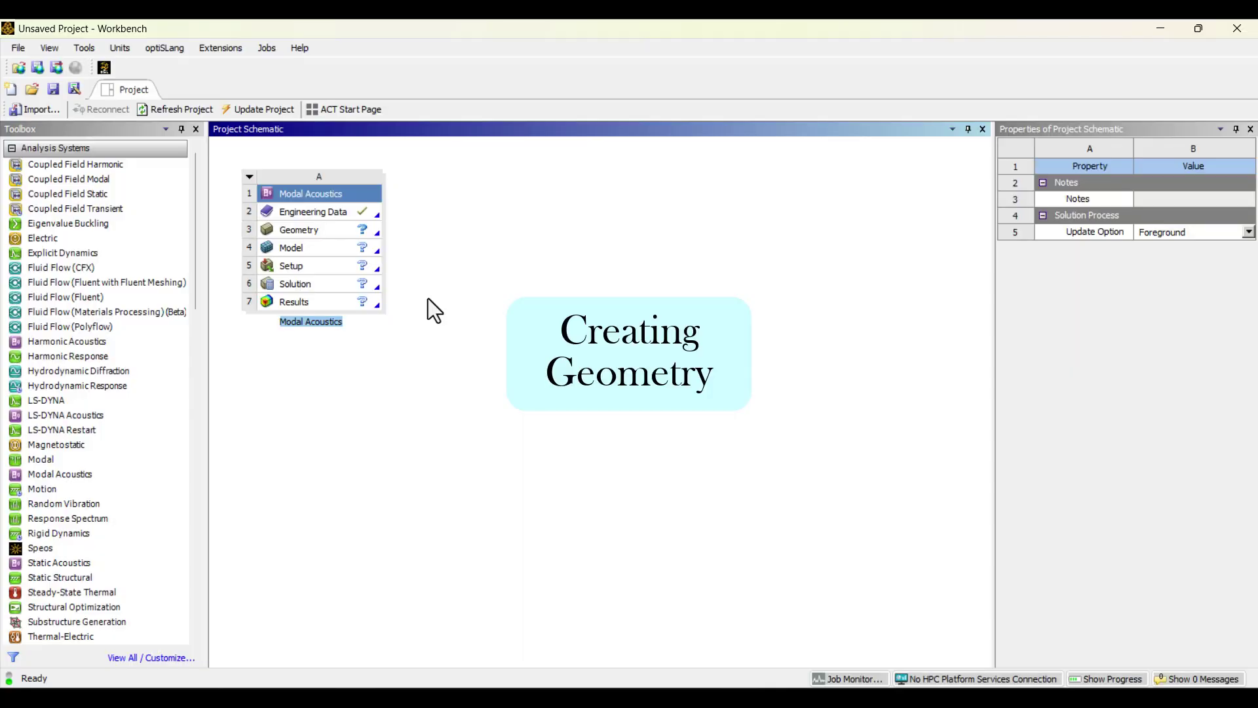
right_click(291, 237)
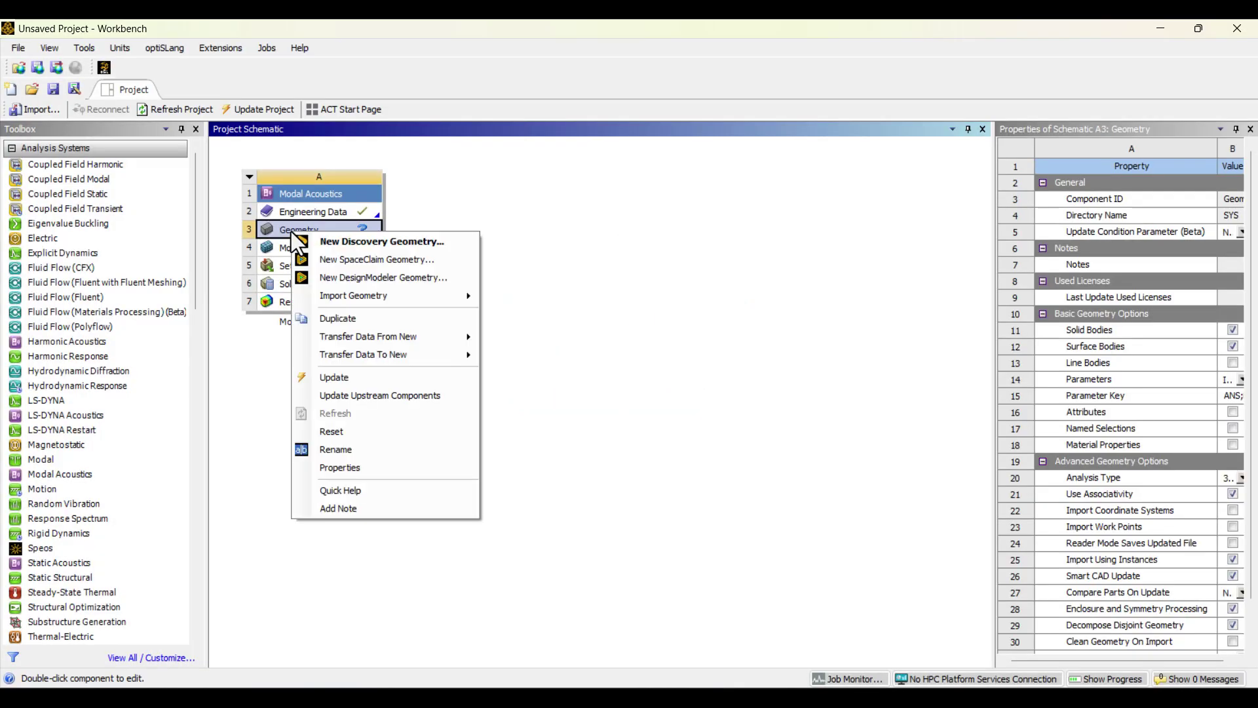
click(400, 263)
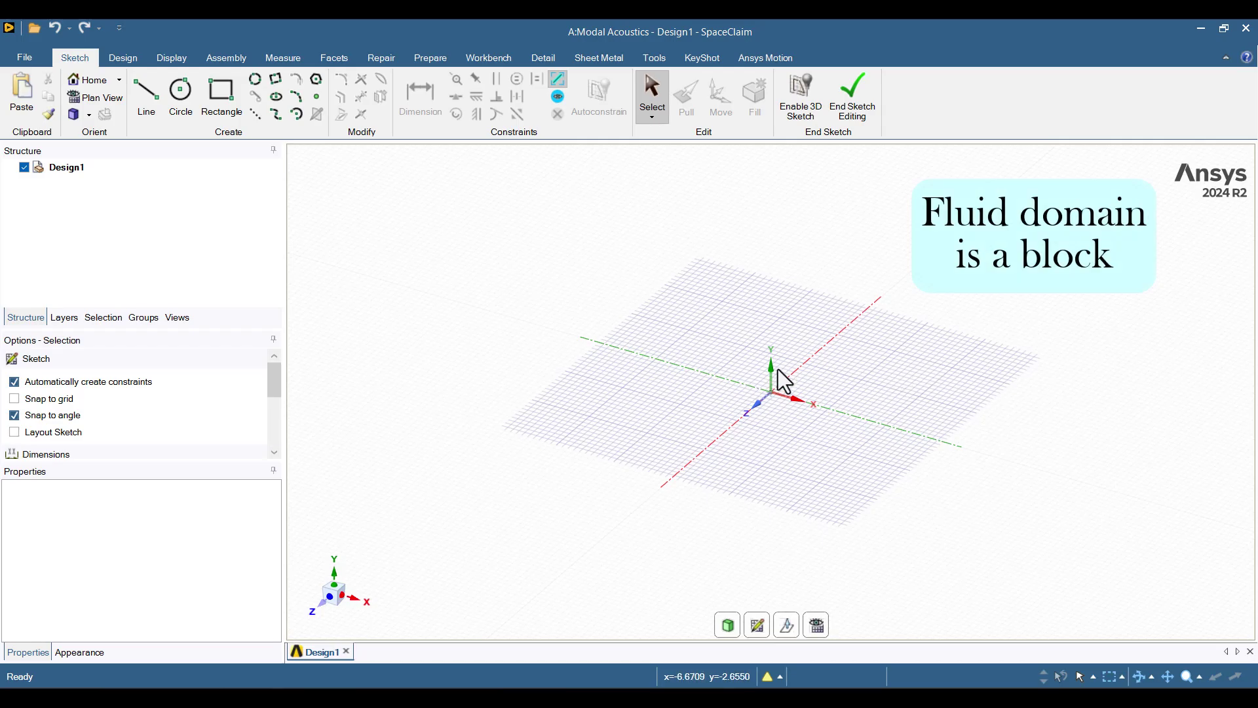
Sketch a 500 mm by 100 mm rectangle with one corner at the origin
click(220, 106)
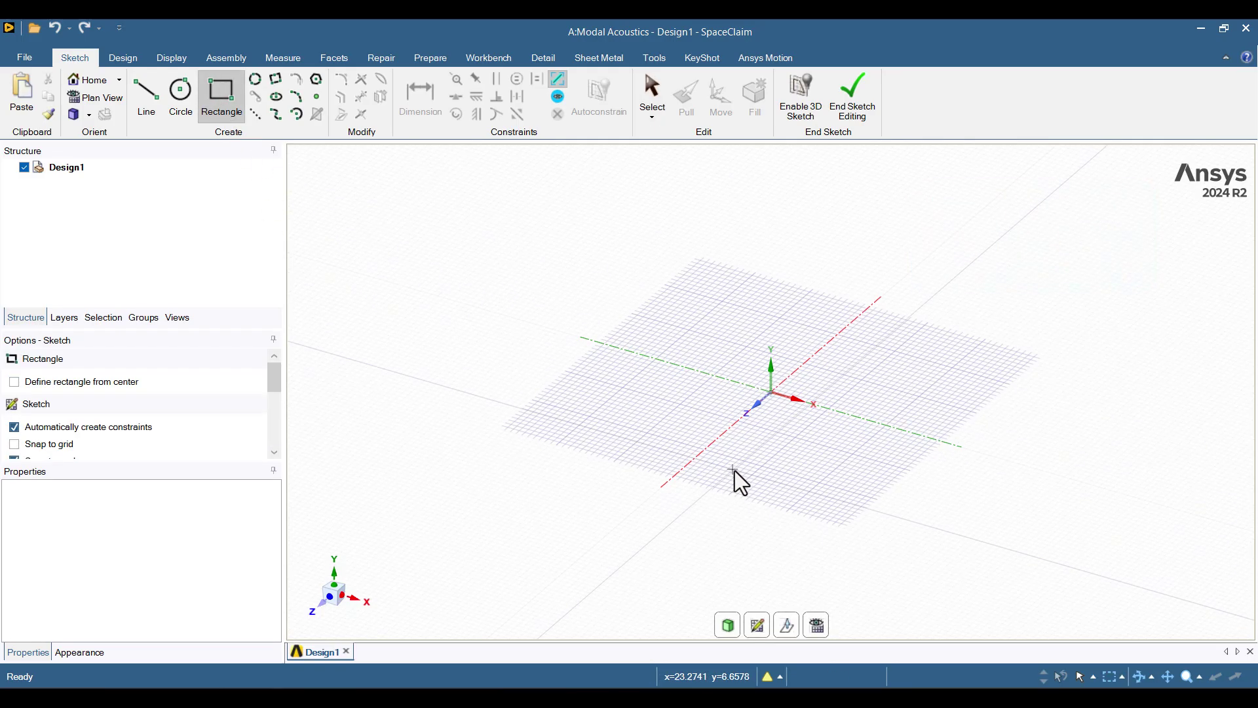
click(771, 394)
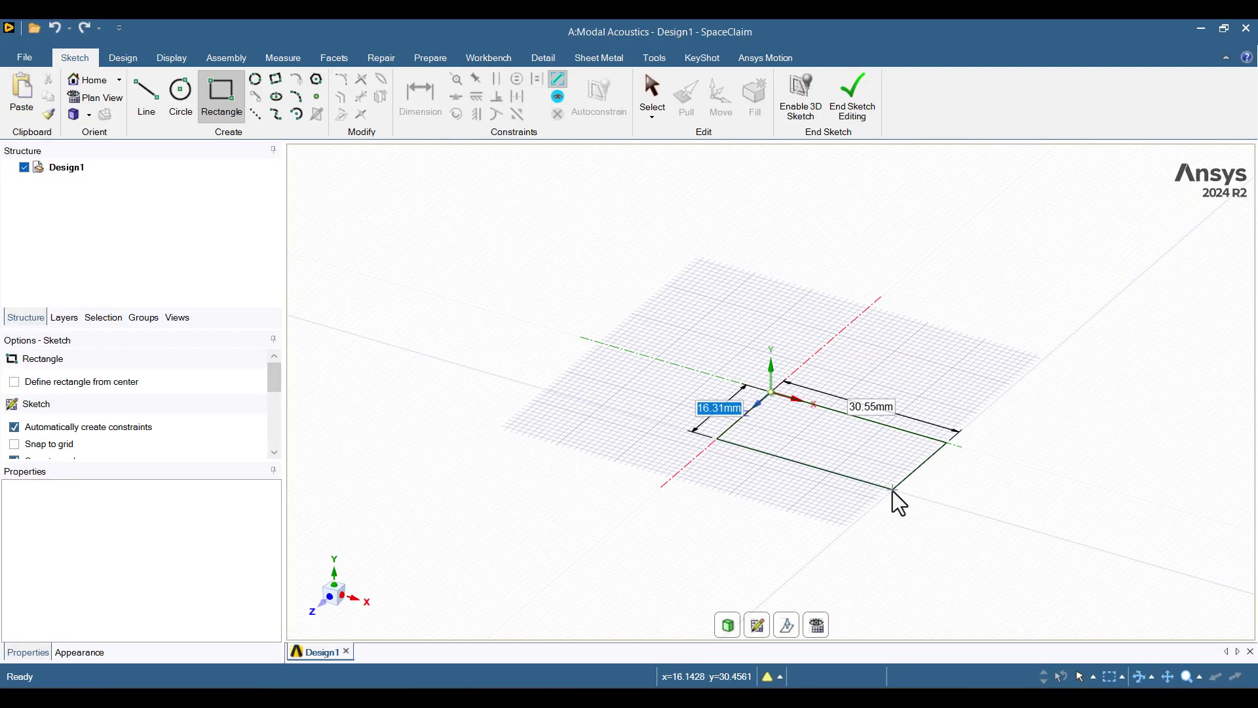
text(1)
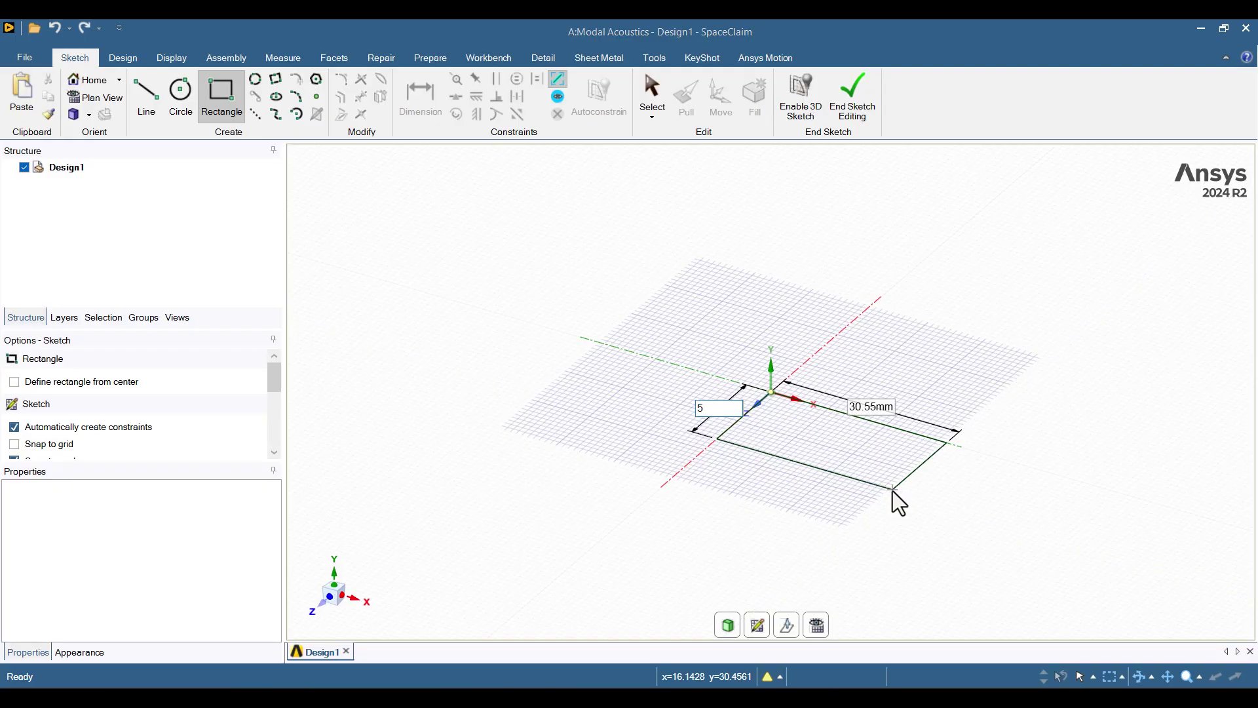
text(00)
scroll(892, 490, down, 1)
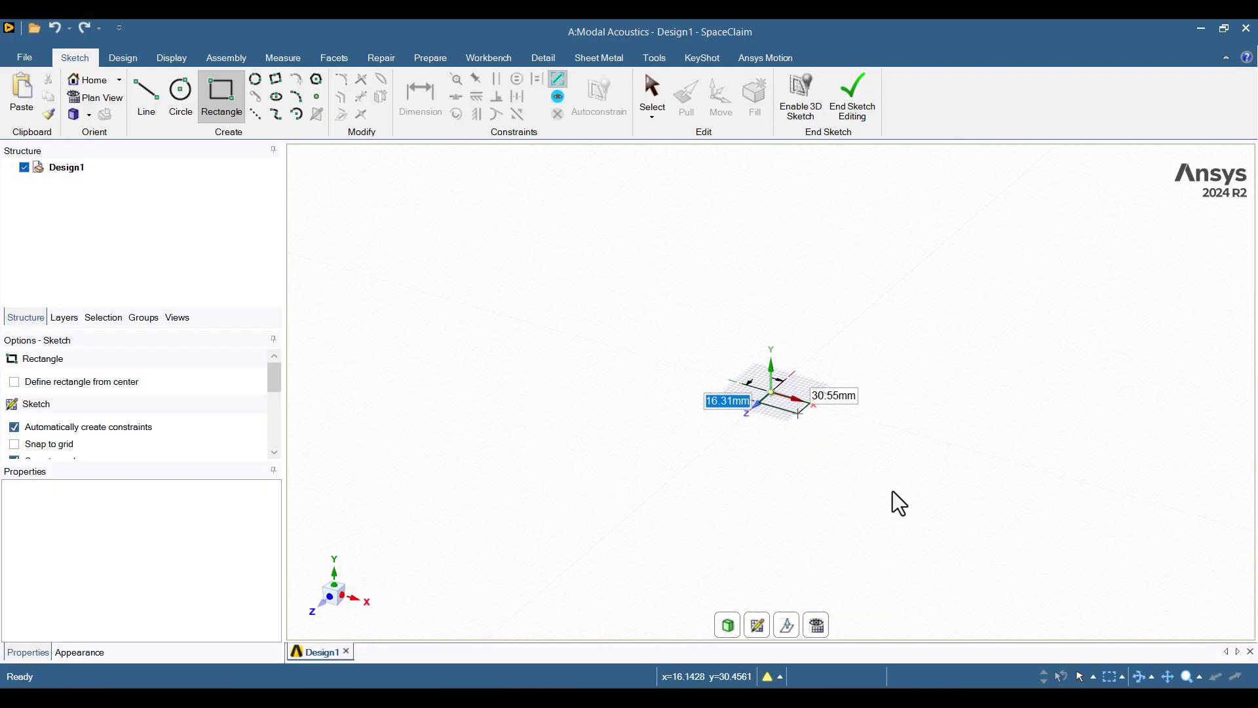
text(500)
key(Tab)
text(30.55)
key(Return)
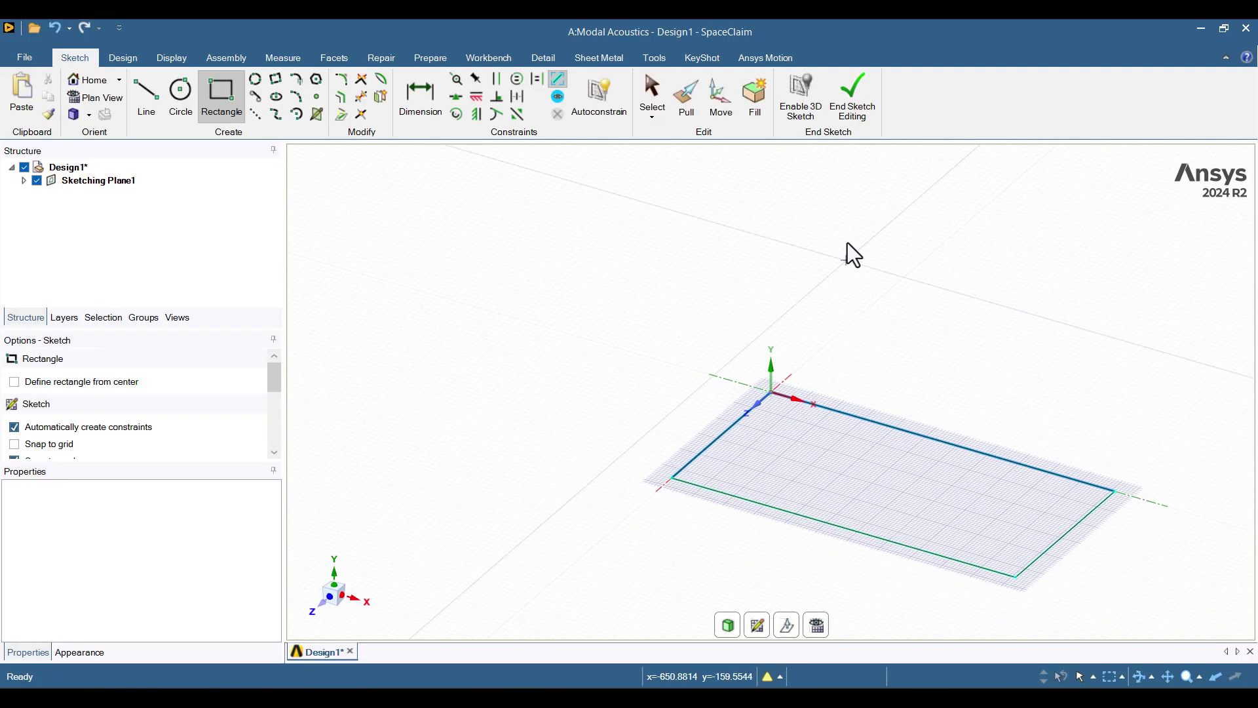
Turn the rectangle sketch into a surface and pull it 500 mm into a solid block
click(864, 116)
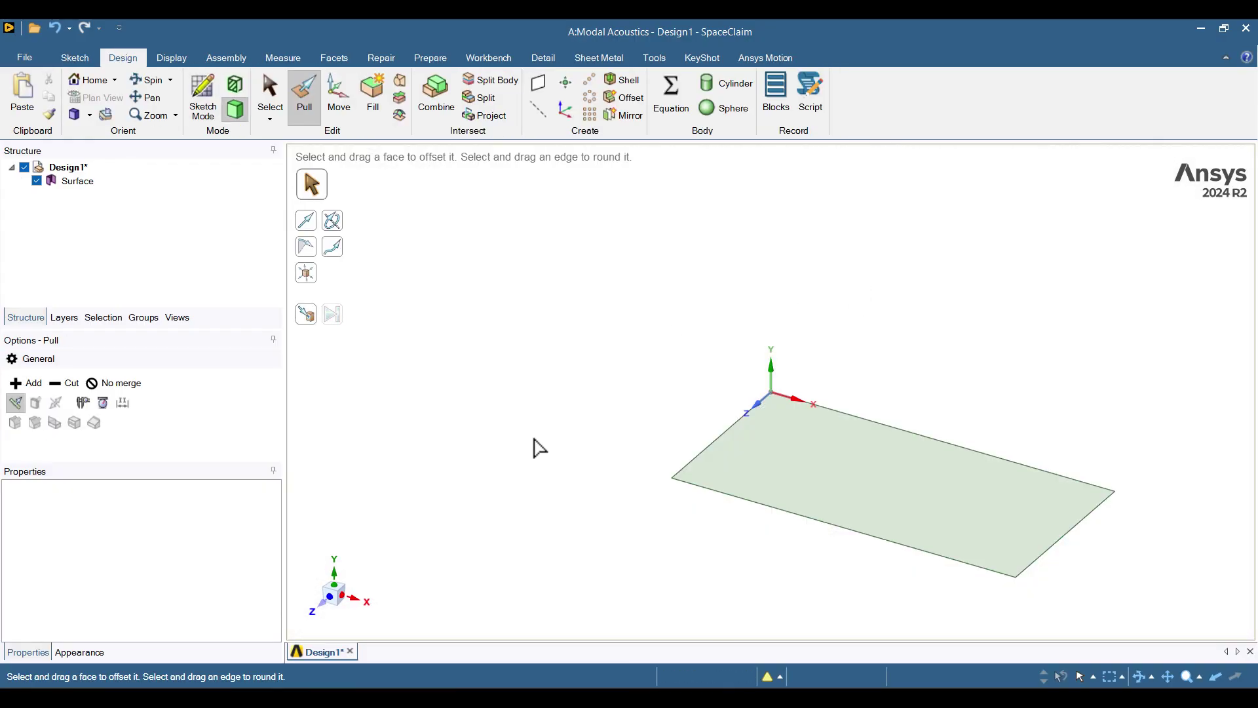
click(806, 502)
click(768, 500)
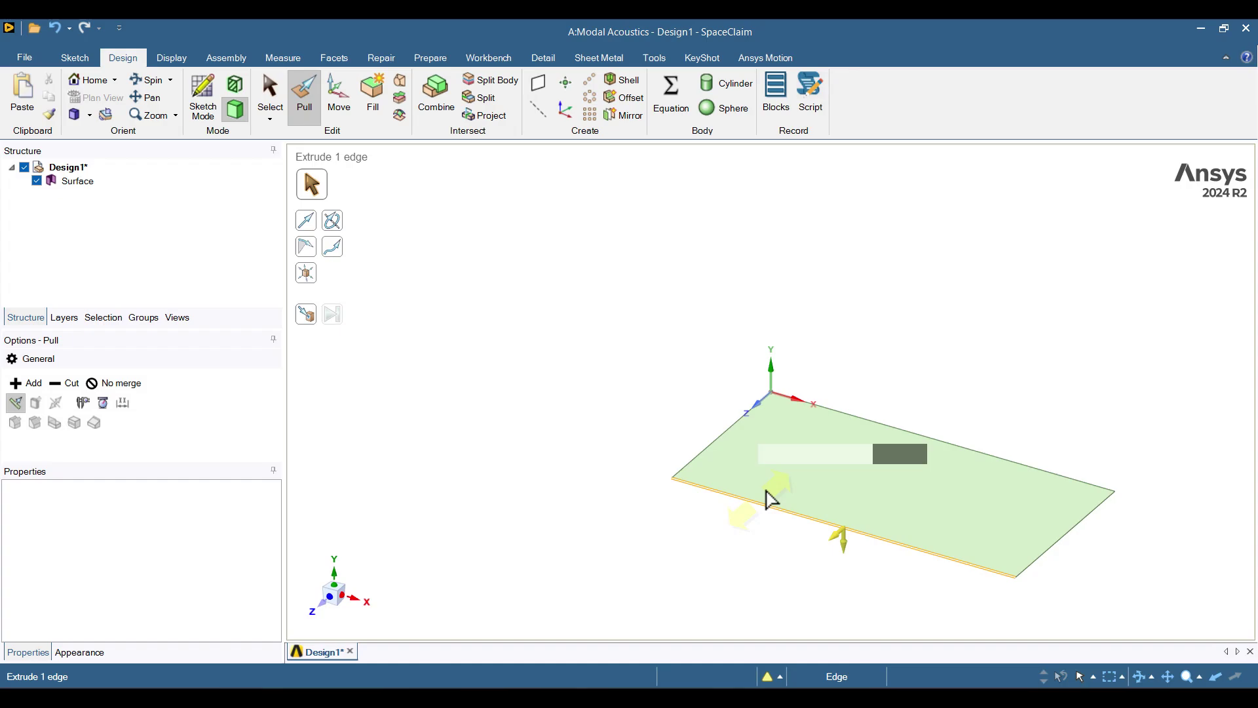
click(944, 519)
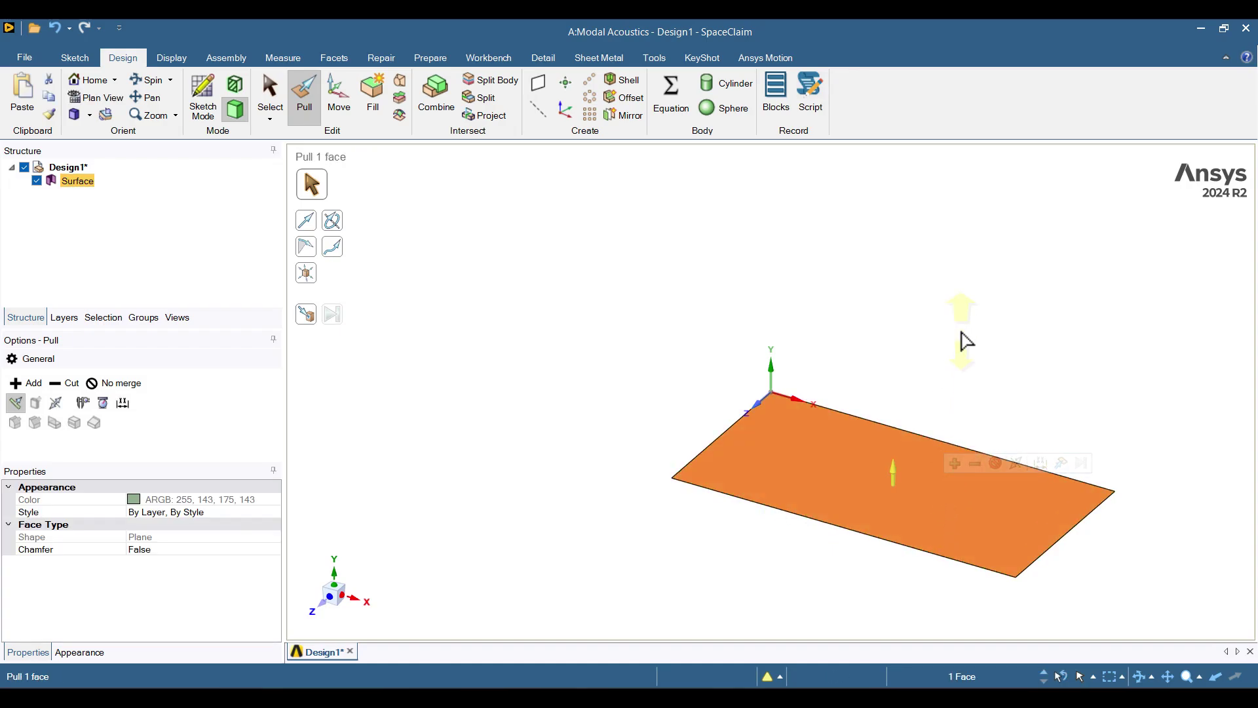
text(100)
key(Return)
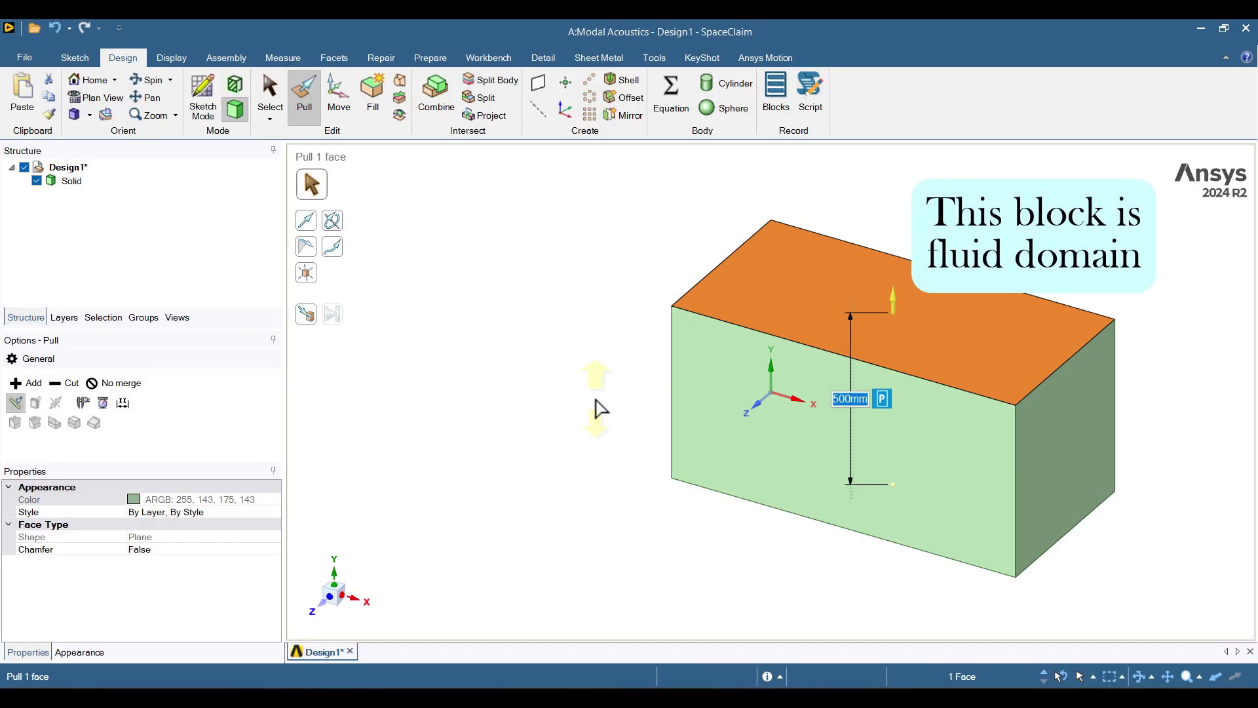
key(Escape)
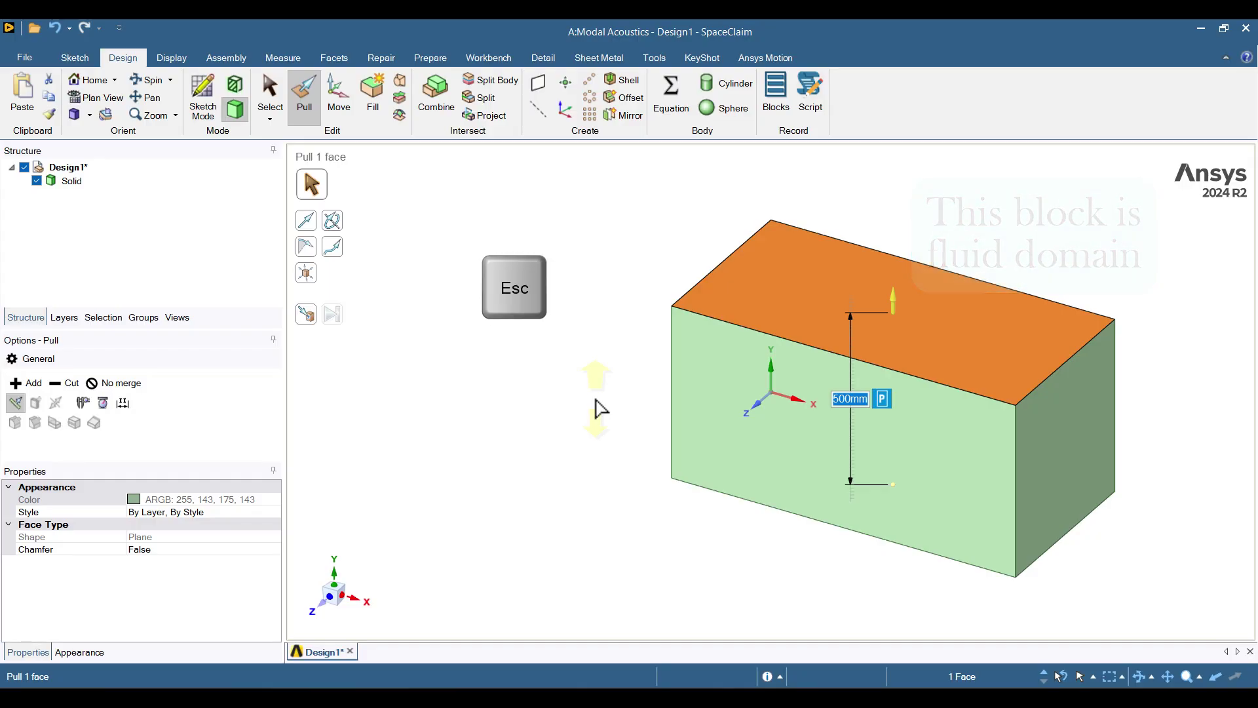
key(Escape)
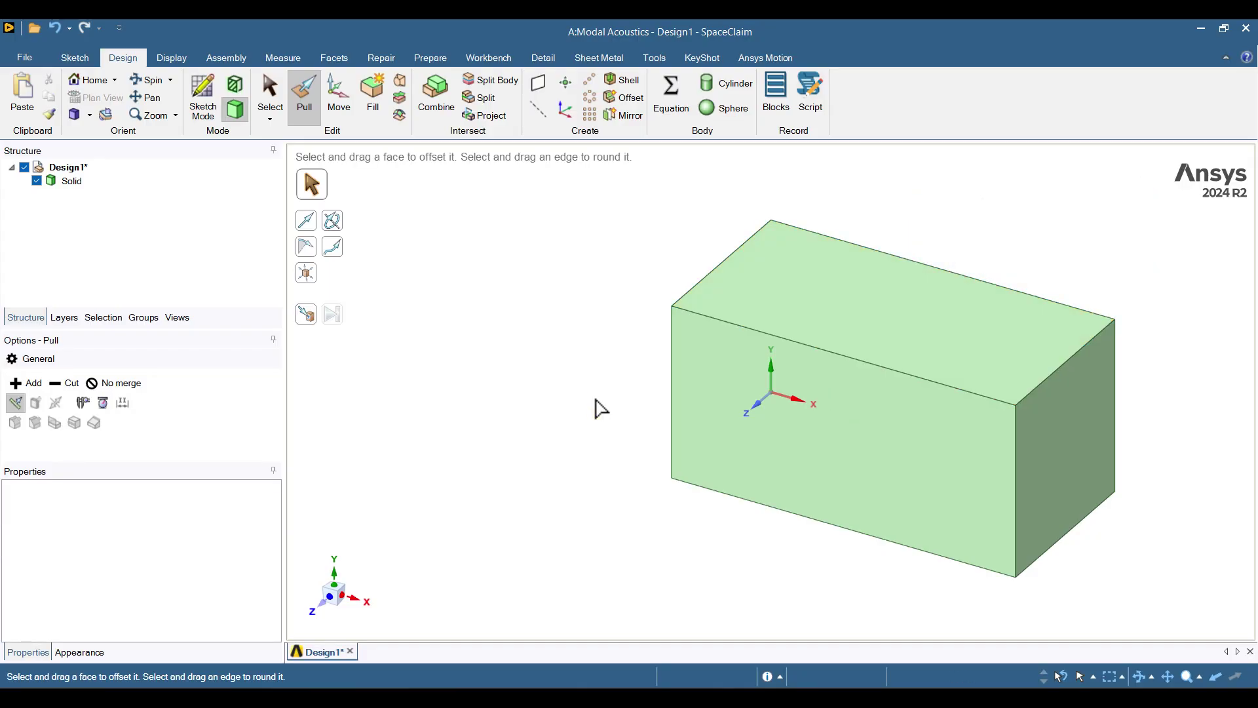
key(s)
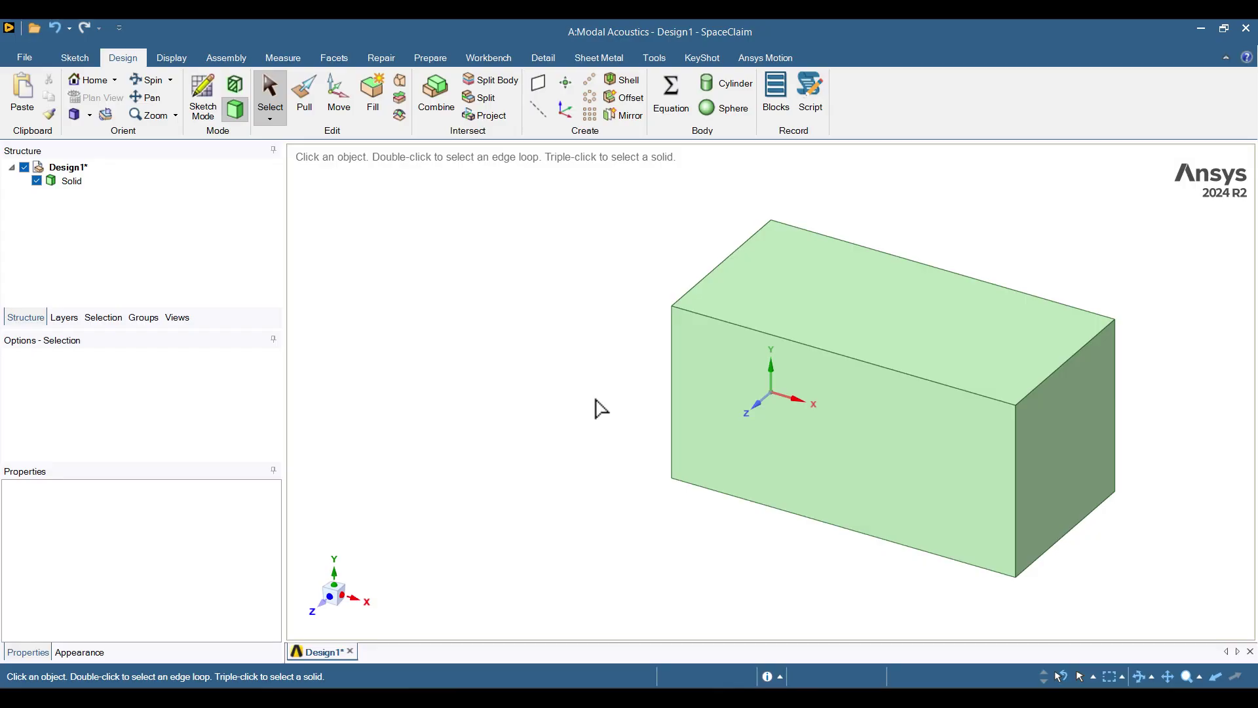
Rename the Solid body in the Structure tree to 'Fluid'
click(70, 181)
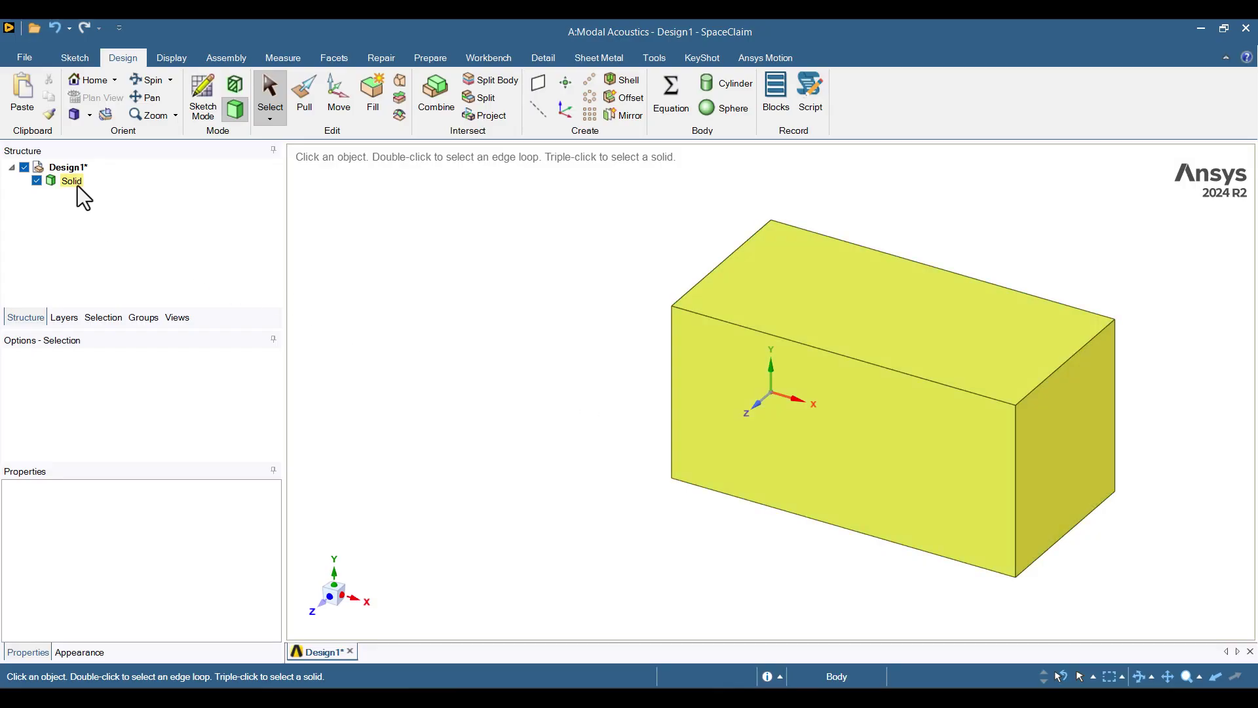
click(74, 185)
right_click(74, 186)
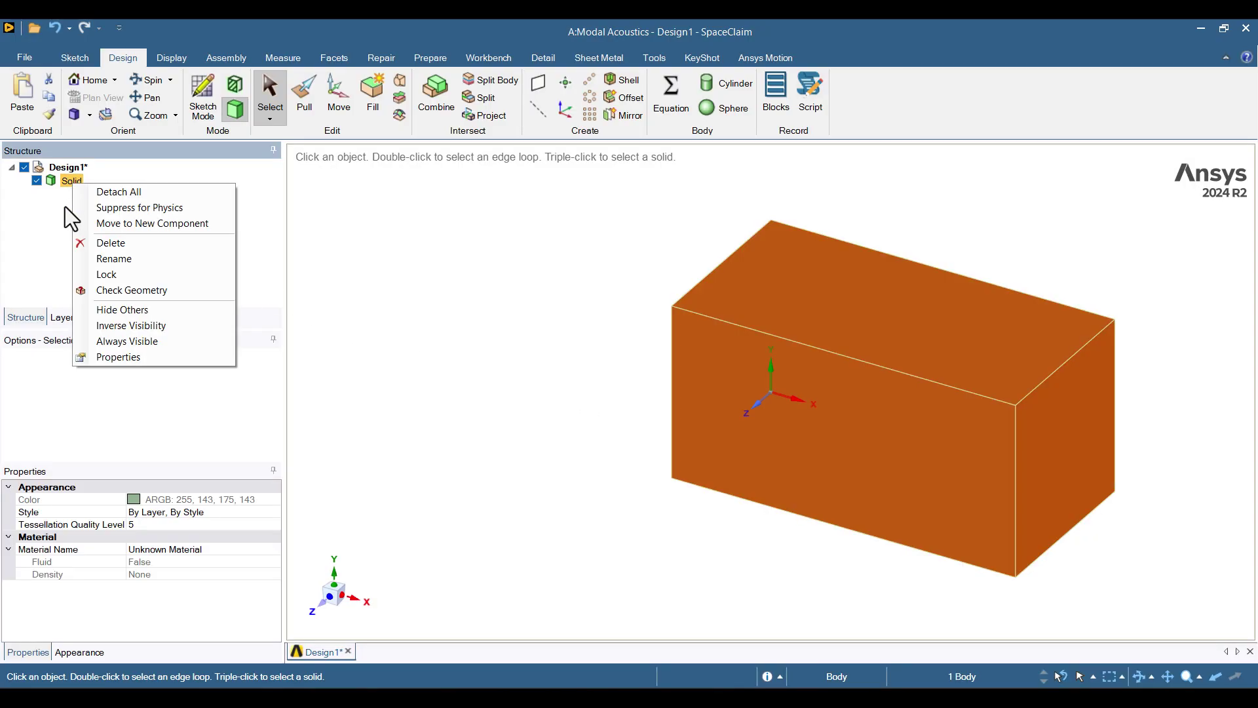
click(99, 260)
text(Fluid)
key(Return)
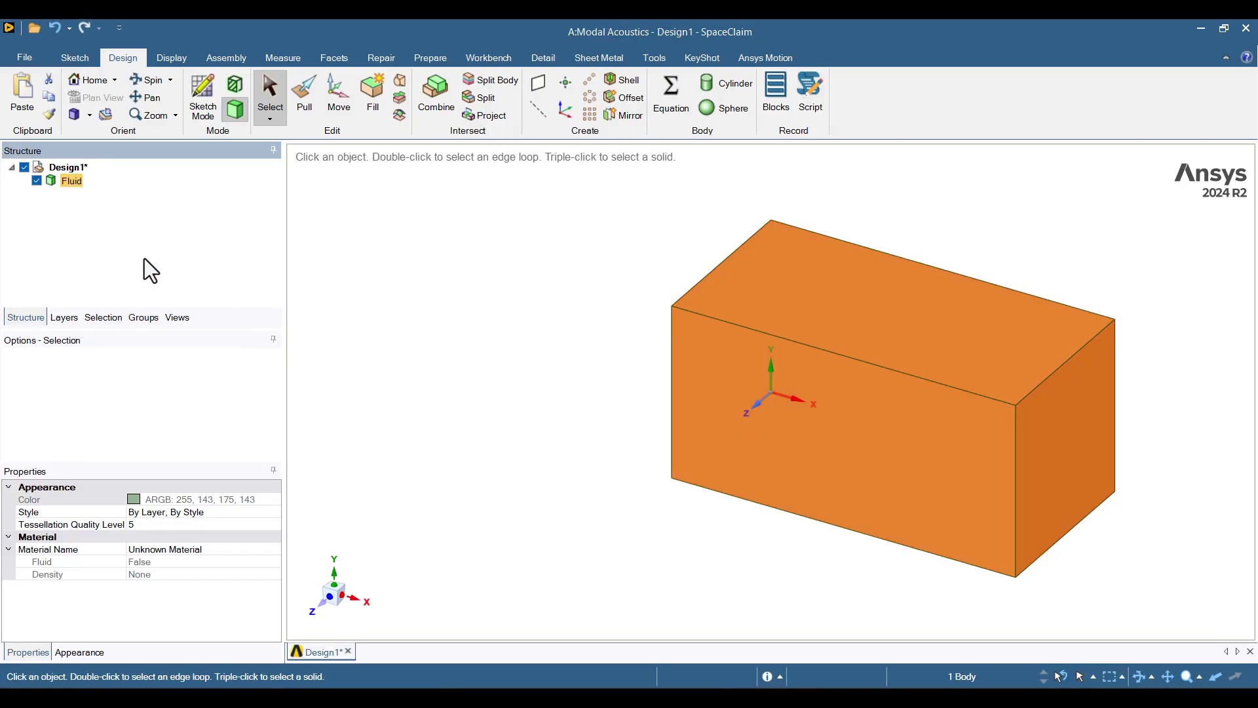
click(364, 313)
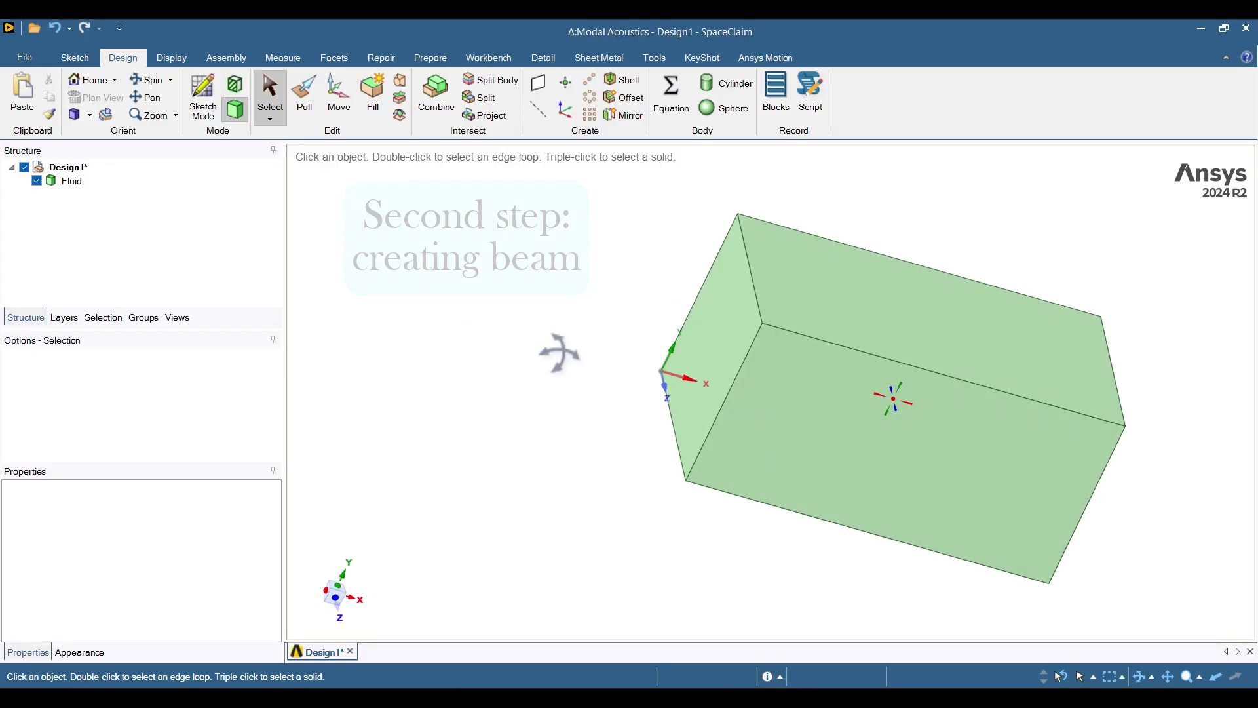
Start a sketch on the Fluid block's end face, viewed straight on
middle_drag(464, 334, 561, 358)
click(710, 340)
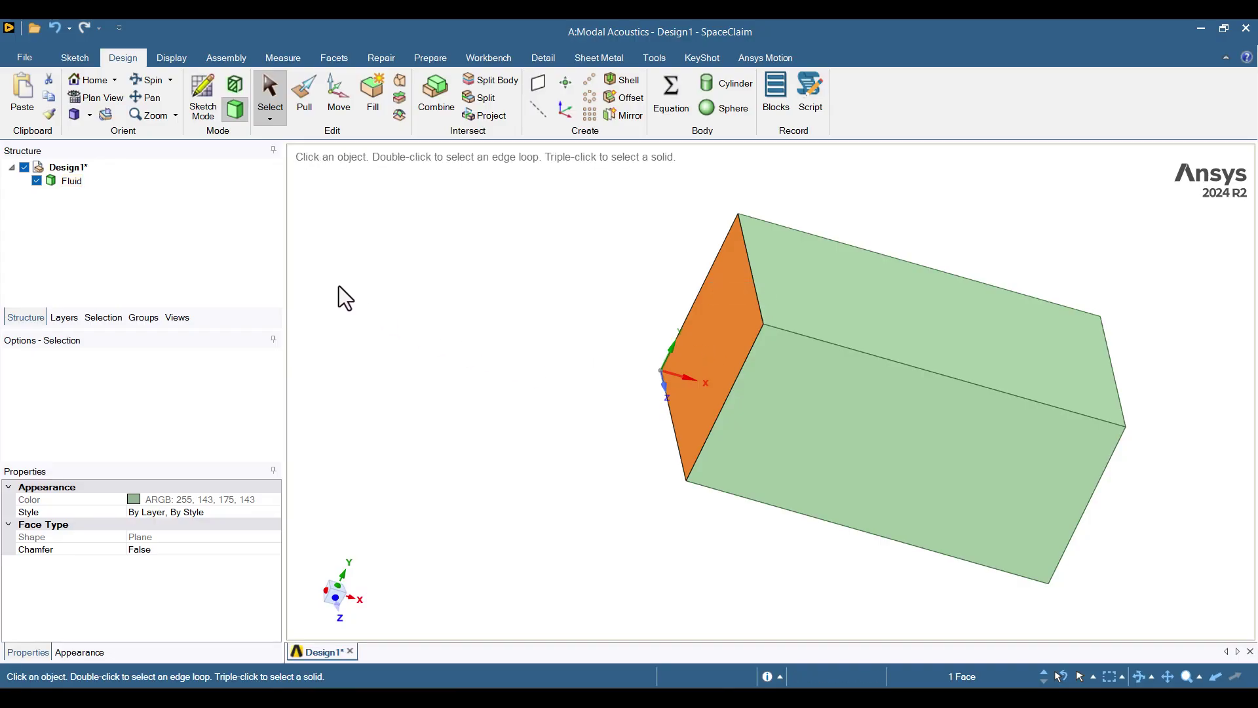
click(198, 114)
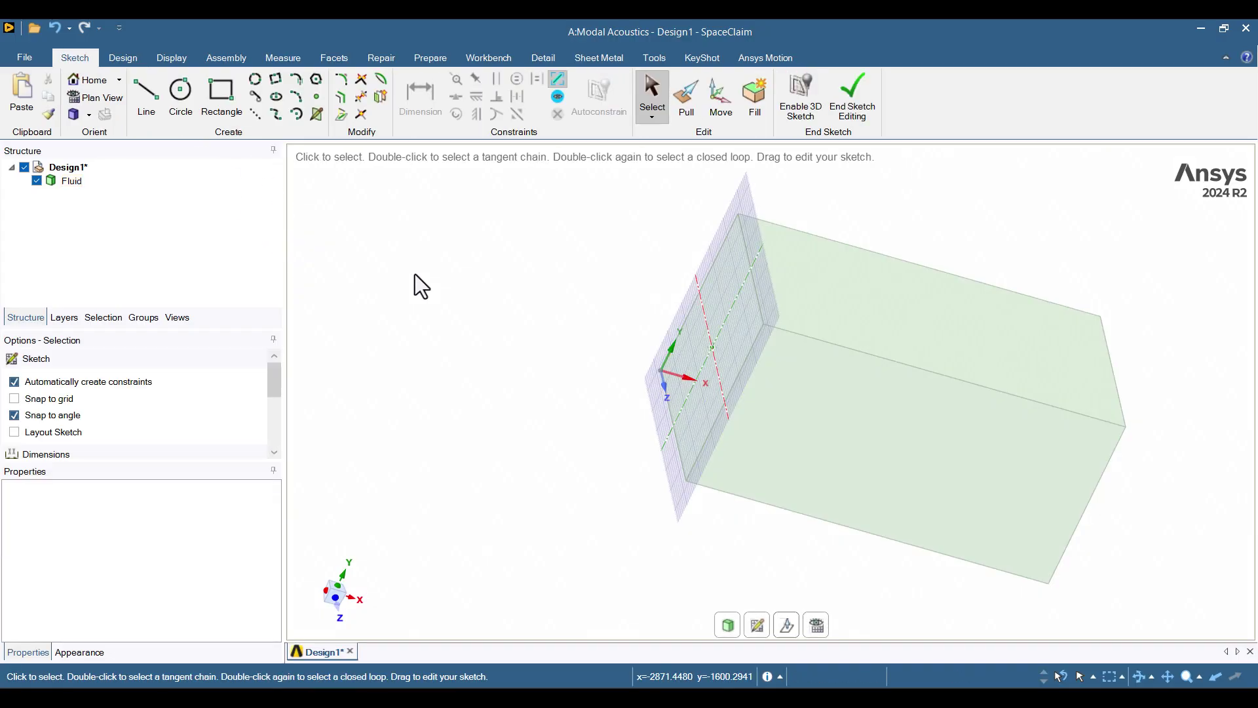
click(815, 626)
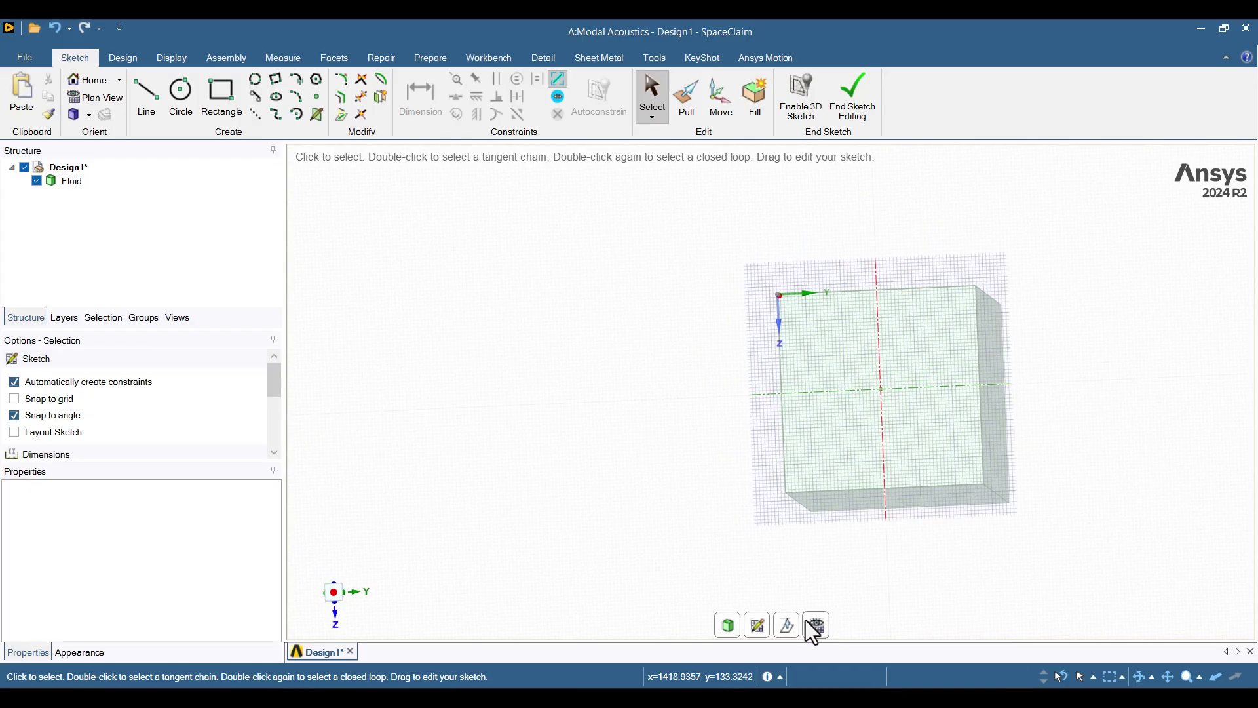
click(814, 626)
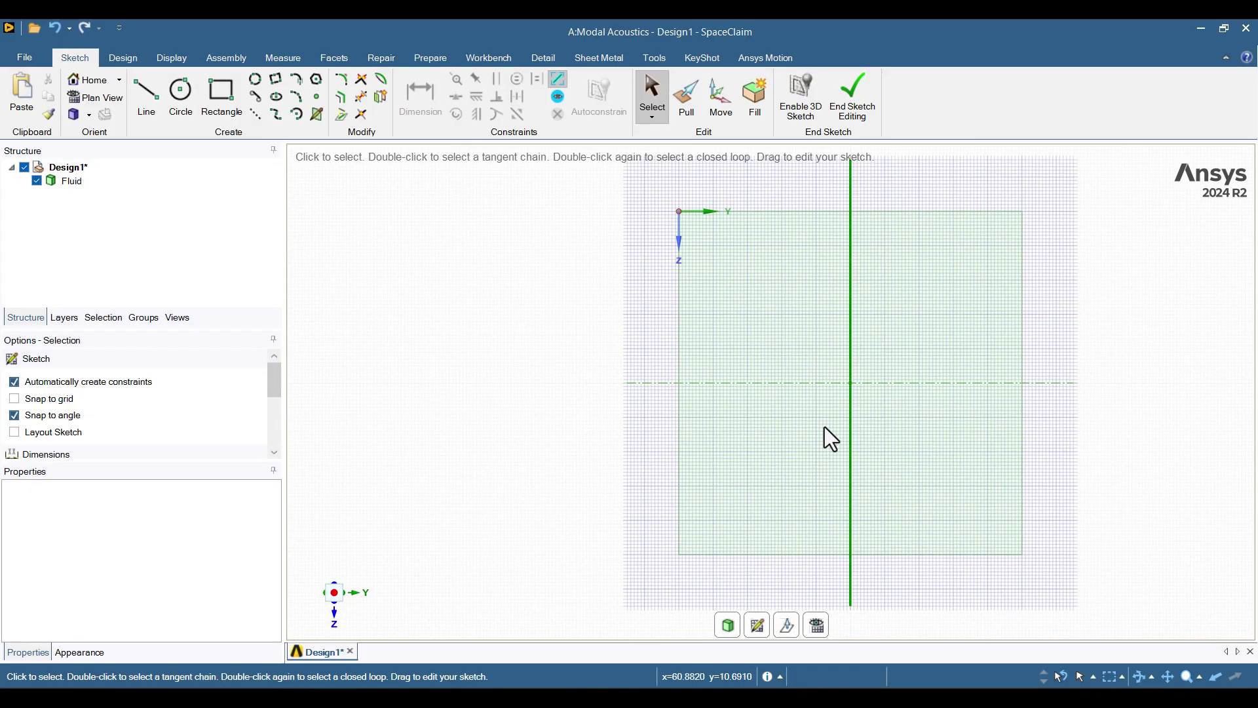
Draw an 80 by 80 mm square with its first corner near the face centre
click(216, 98)
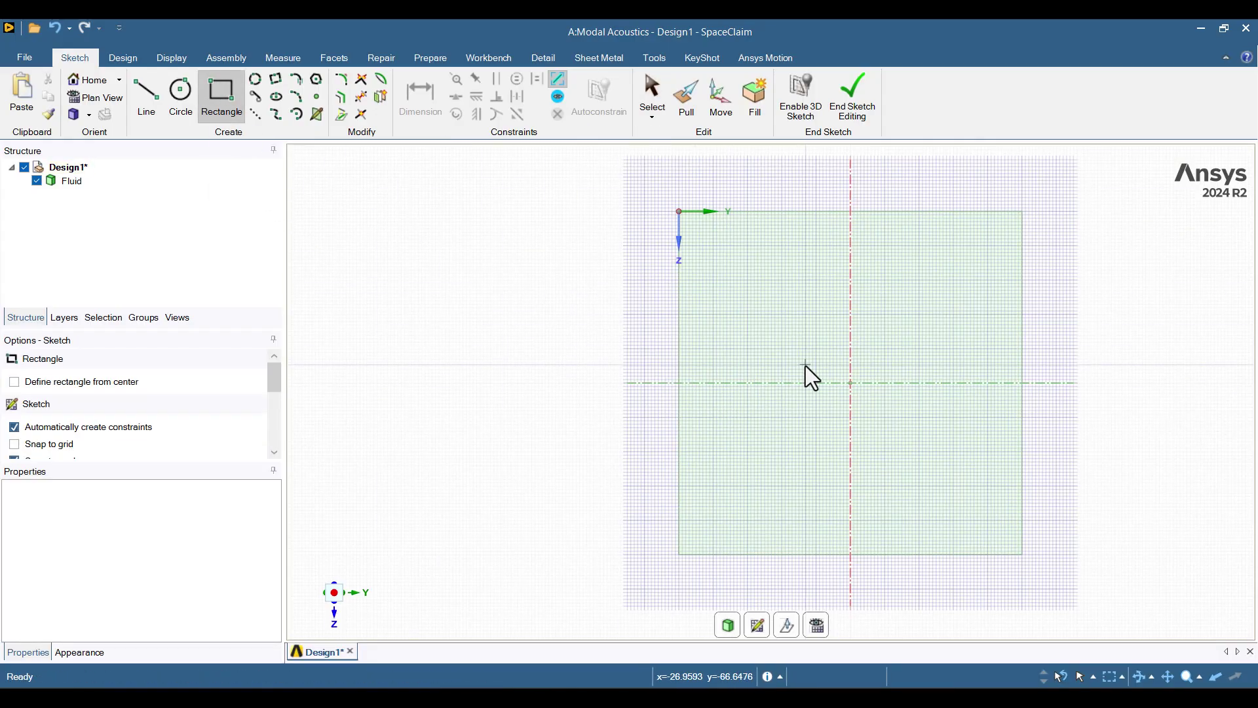
click(816, 350)
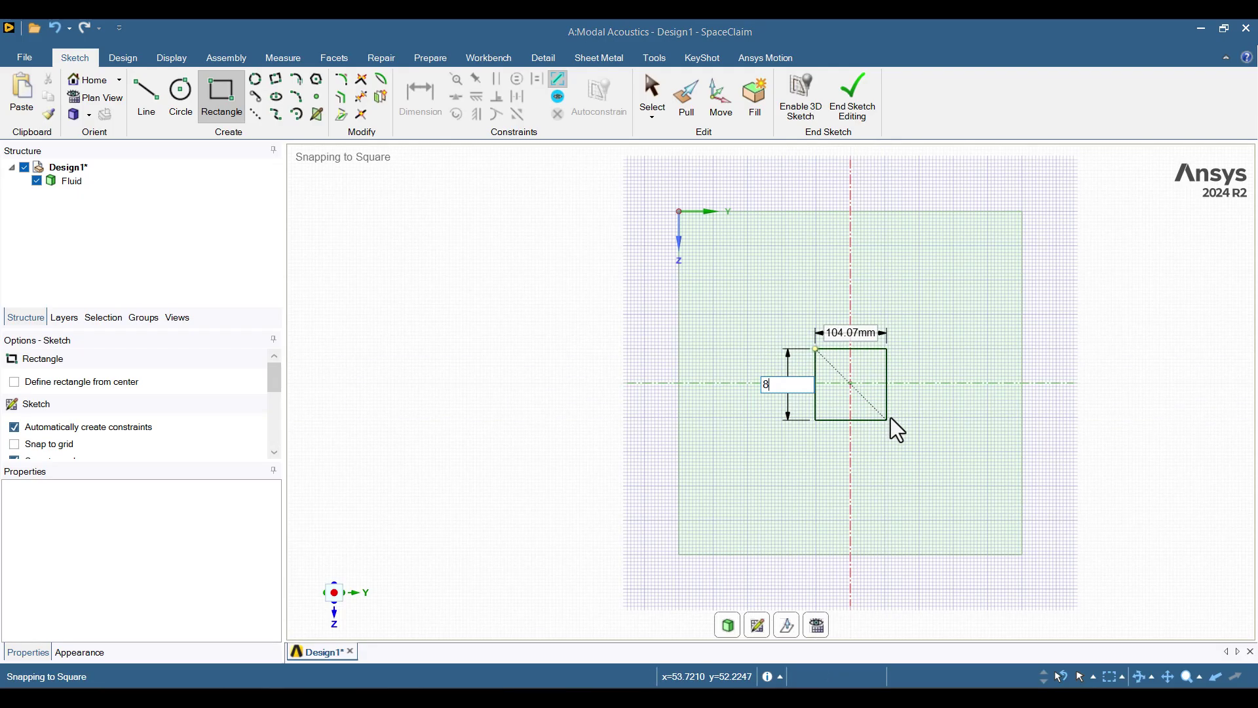
text(80)
key(Tab)
text(80)
key(Return)
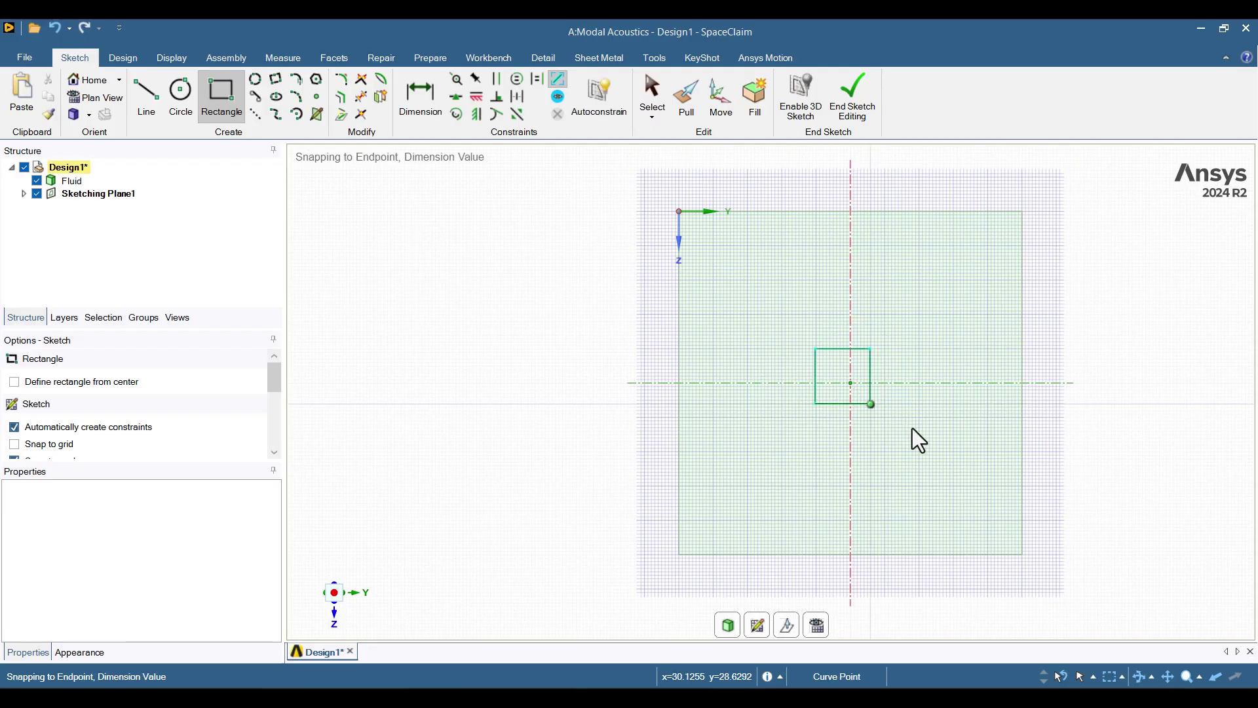
scroll(878, 408, up, 2)
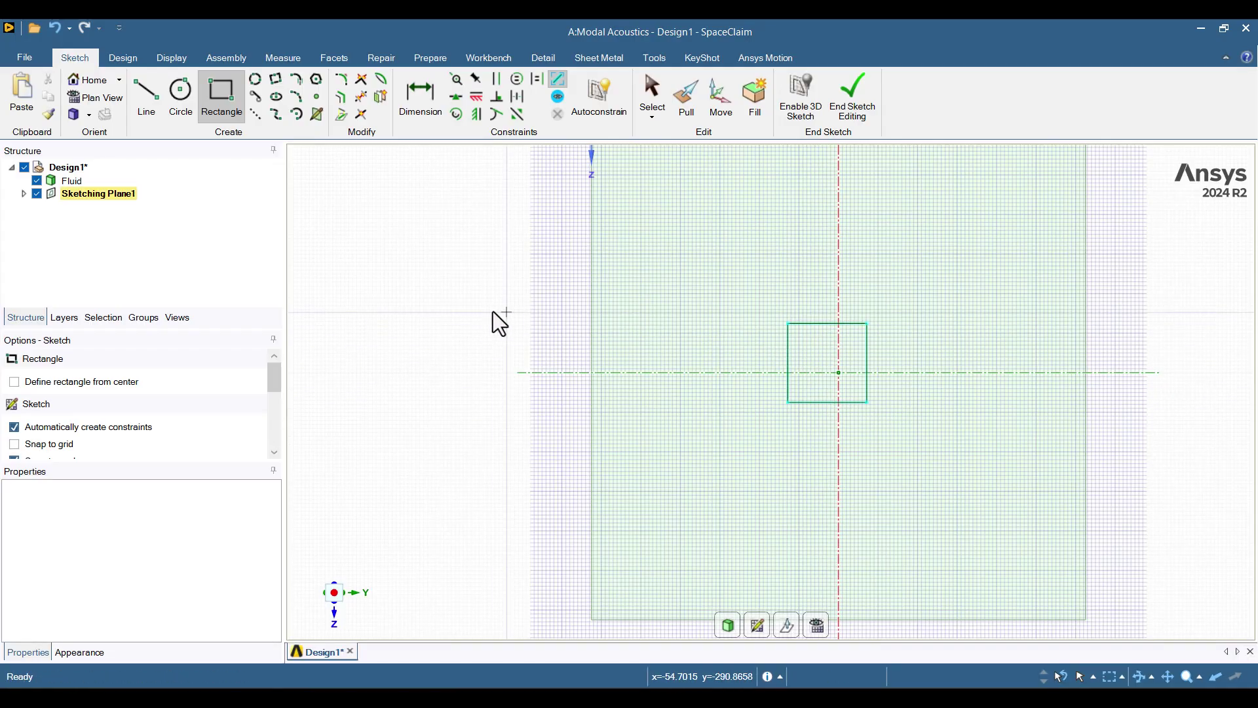
Dimension the square's 80 mm width and delete the redundant vertical 80 mm dimension
click(422, 103)
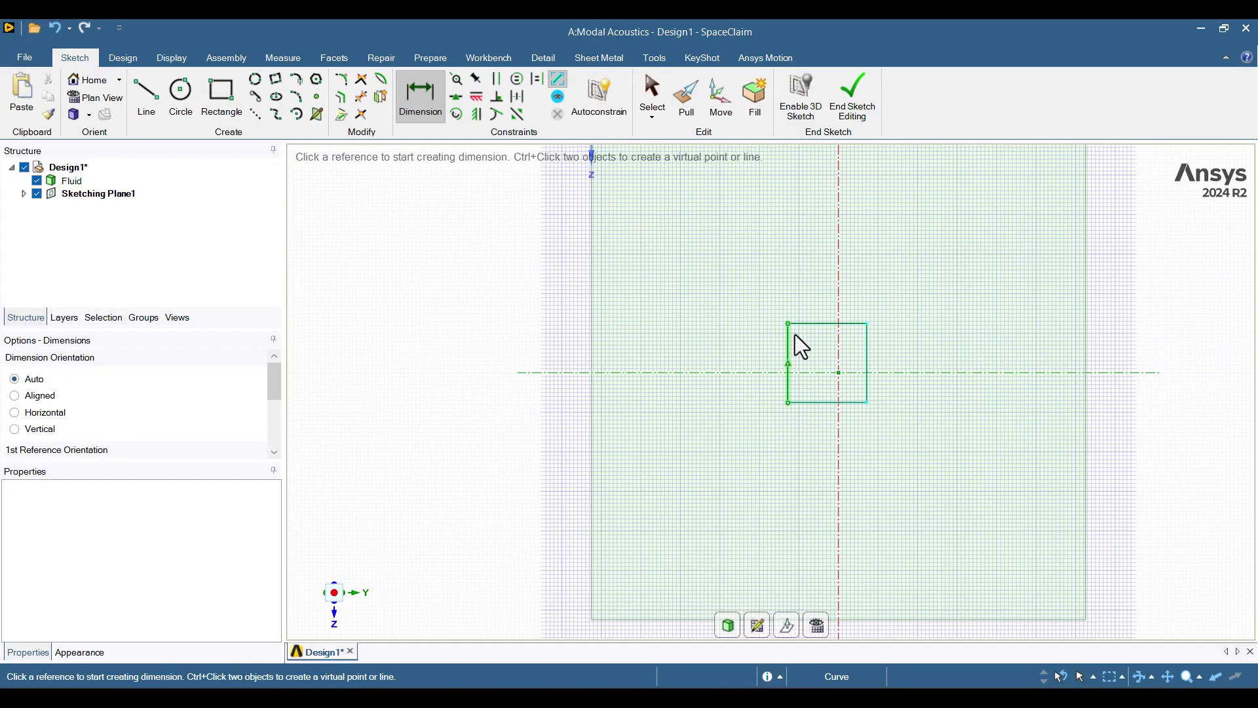
click(816, 326)
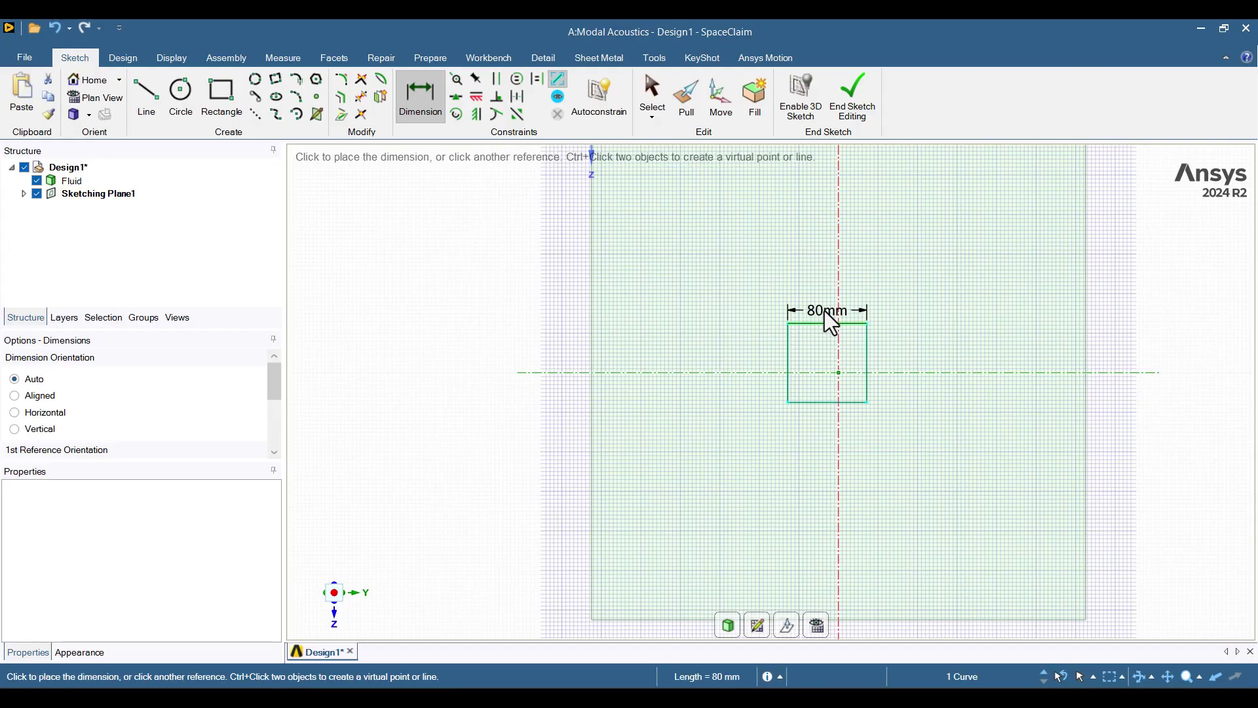
click(827, 320)
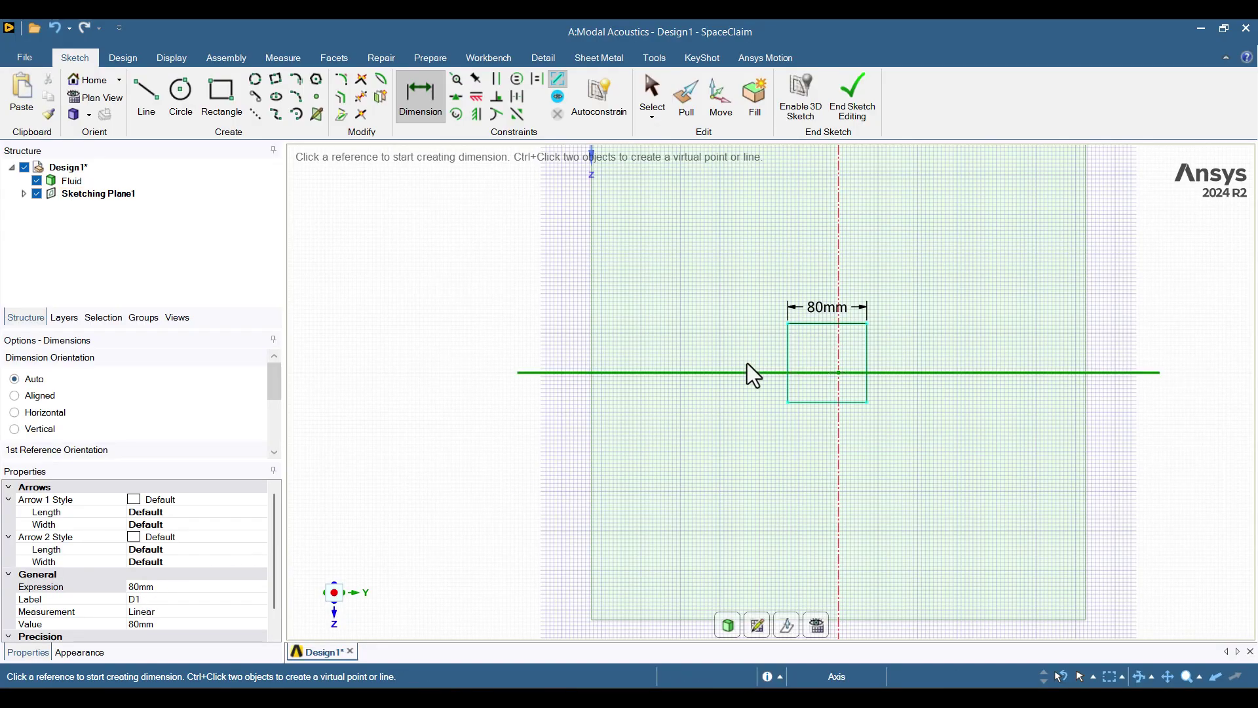
click(787, 343)
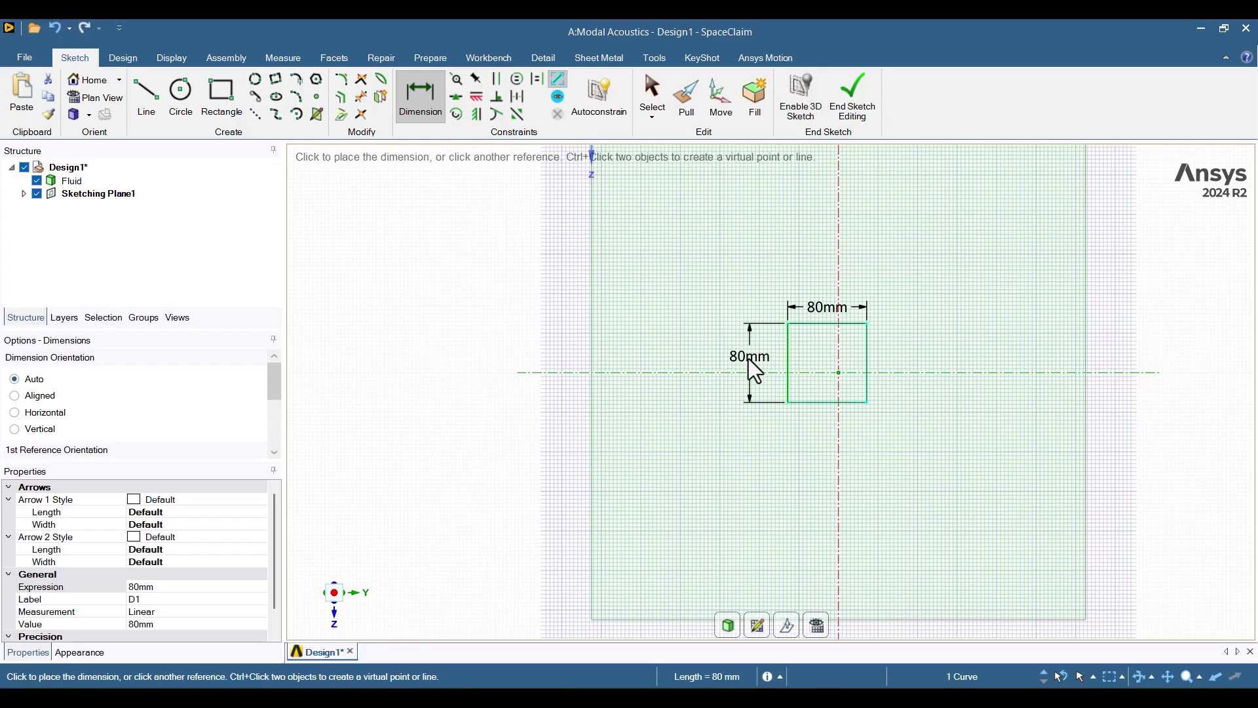
click(749, 373)
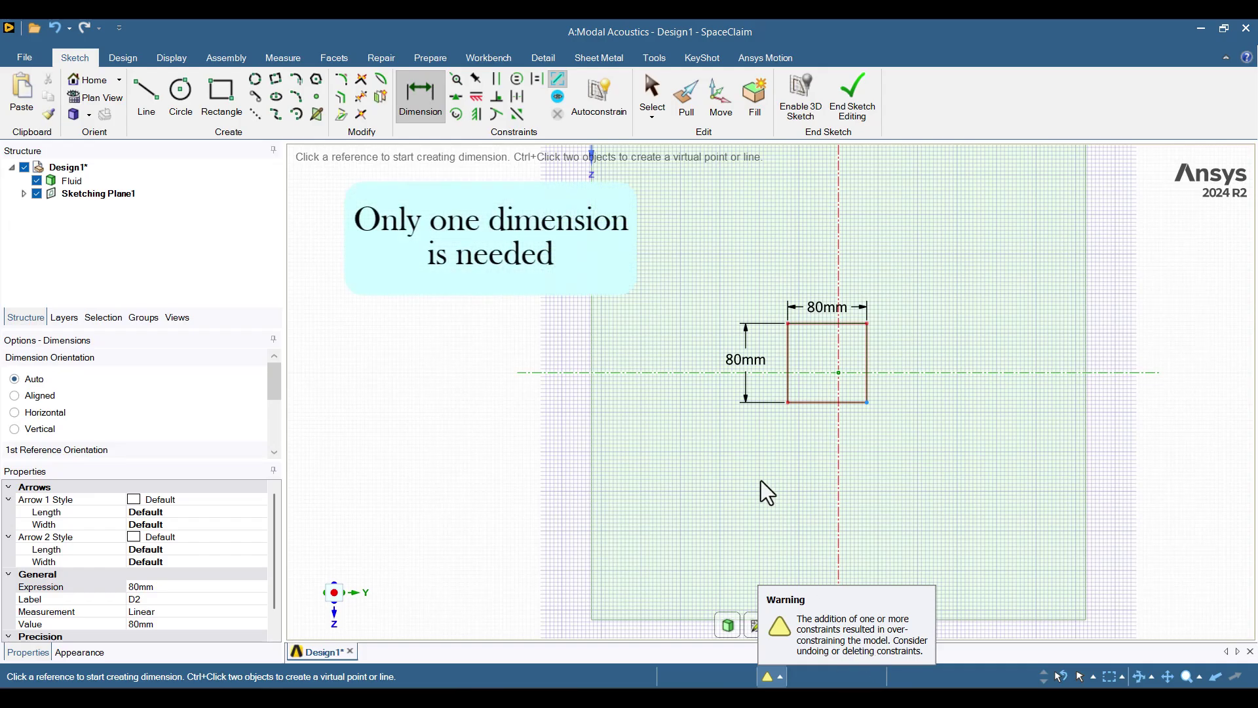
key(Escape)
double_click(746, 357)
key(Return)
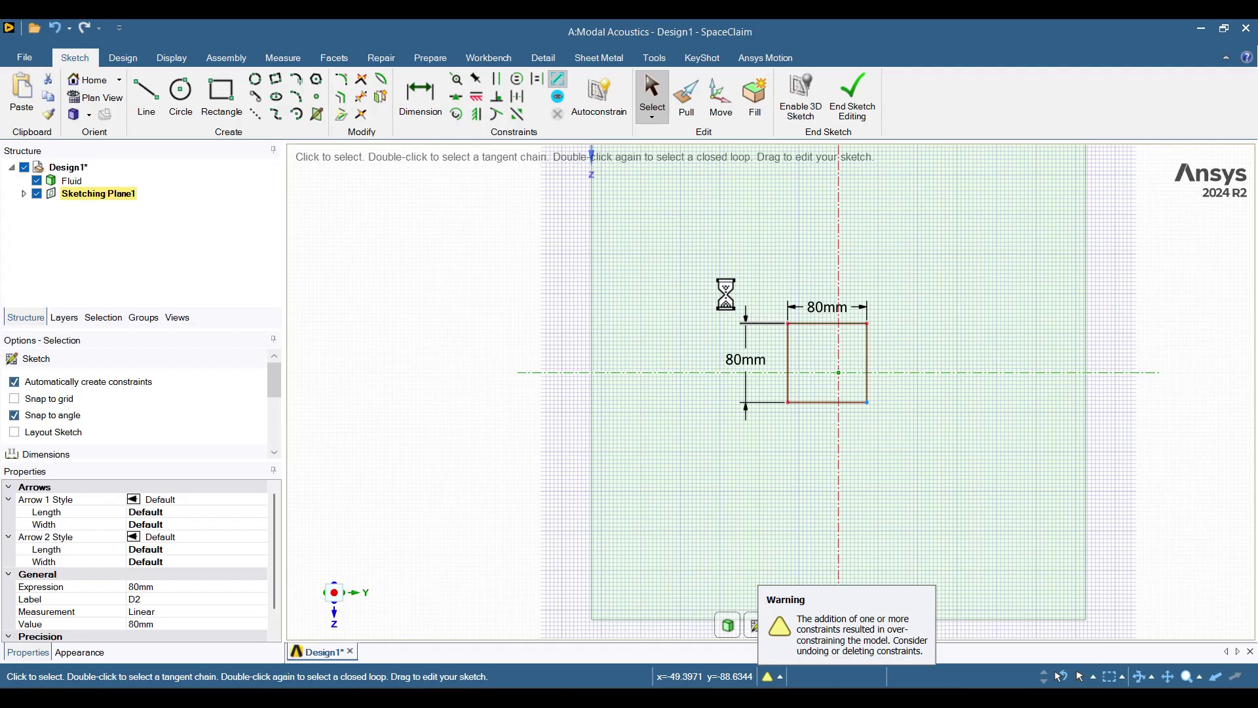
key(Delete)
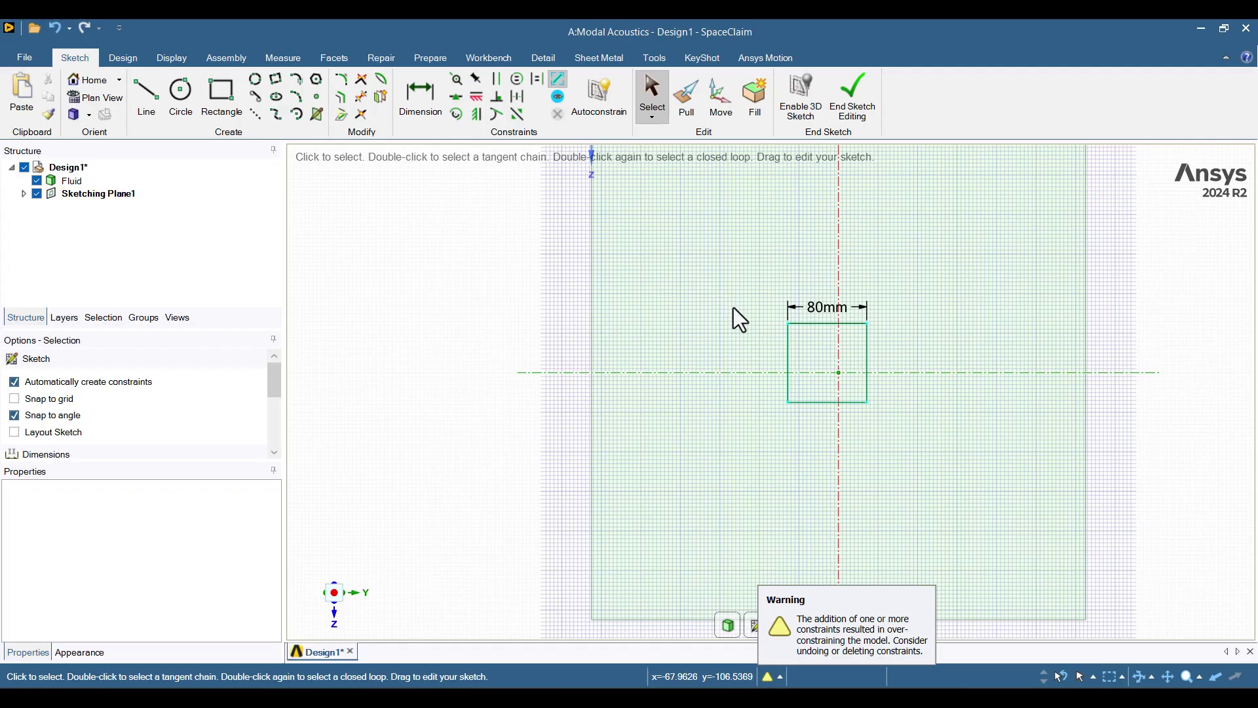
scroll(853, 593, up, 5)
scroll(839, 400, up, 2)
scroll(890, 446, down, 2)
scroll(886, 447, down, 2)
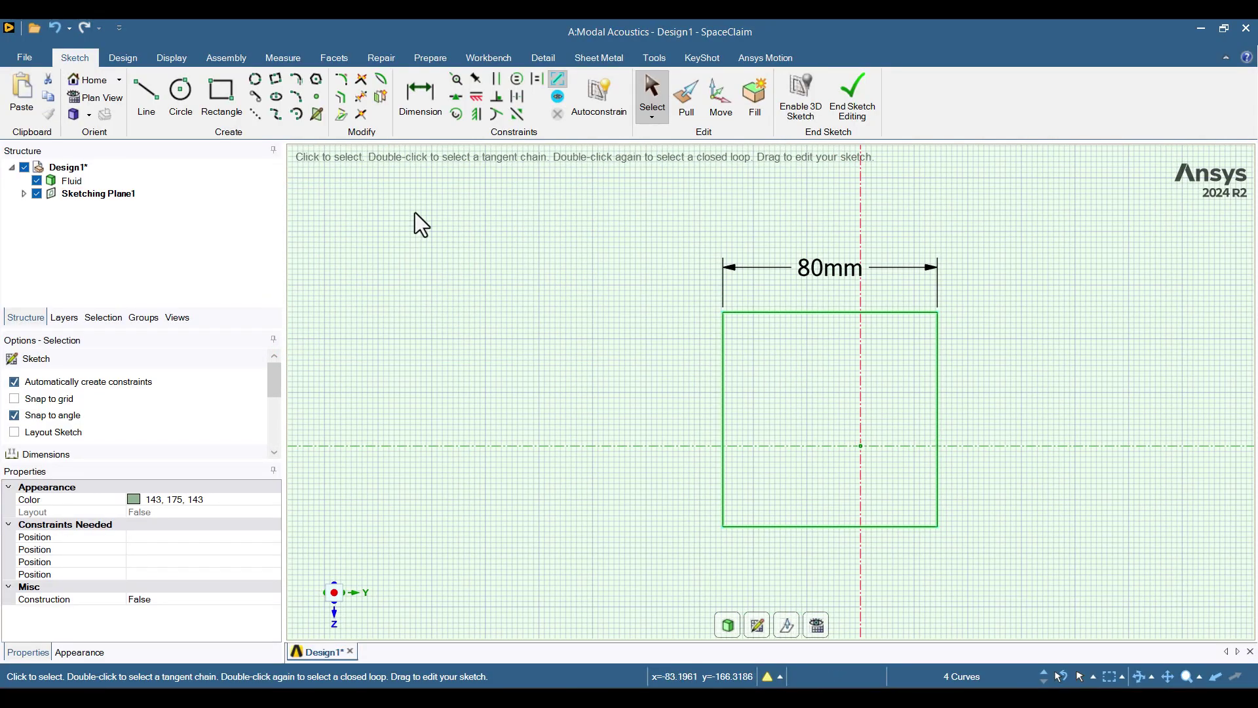
Place the square's left and bottom edges 40 mm from the sketch axes
click(411, 97)
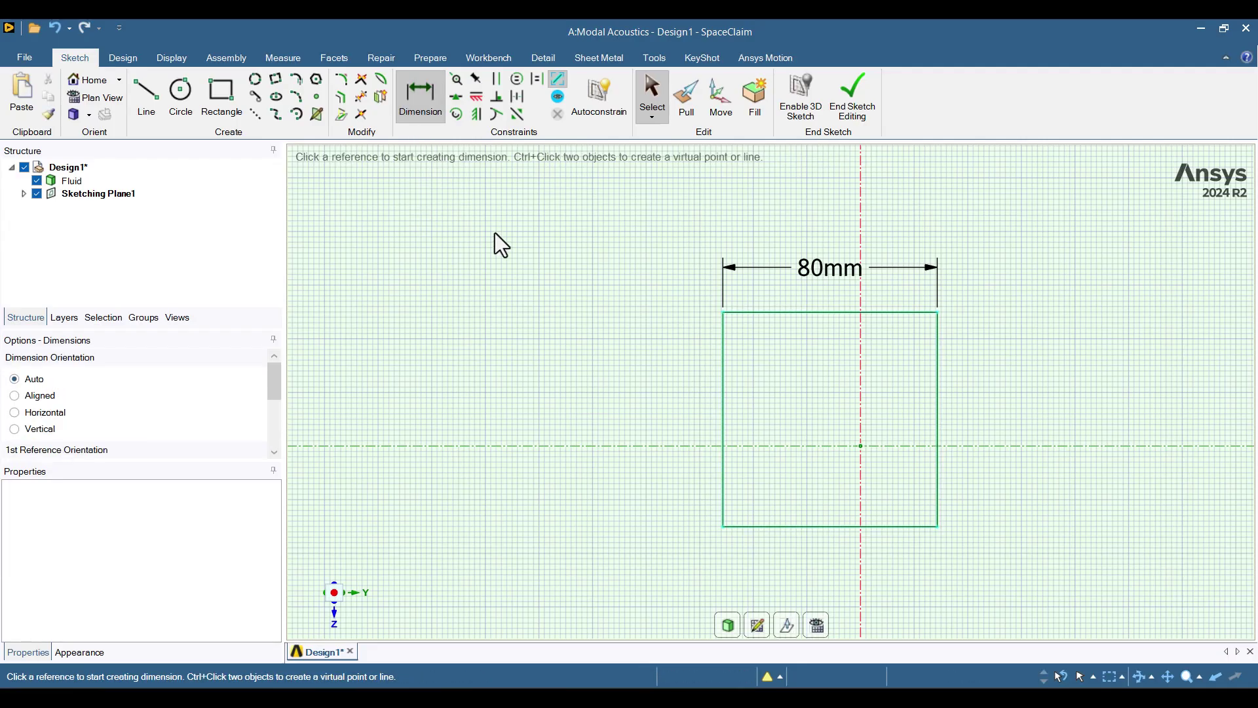
click(721, 380)
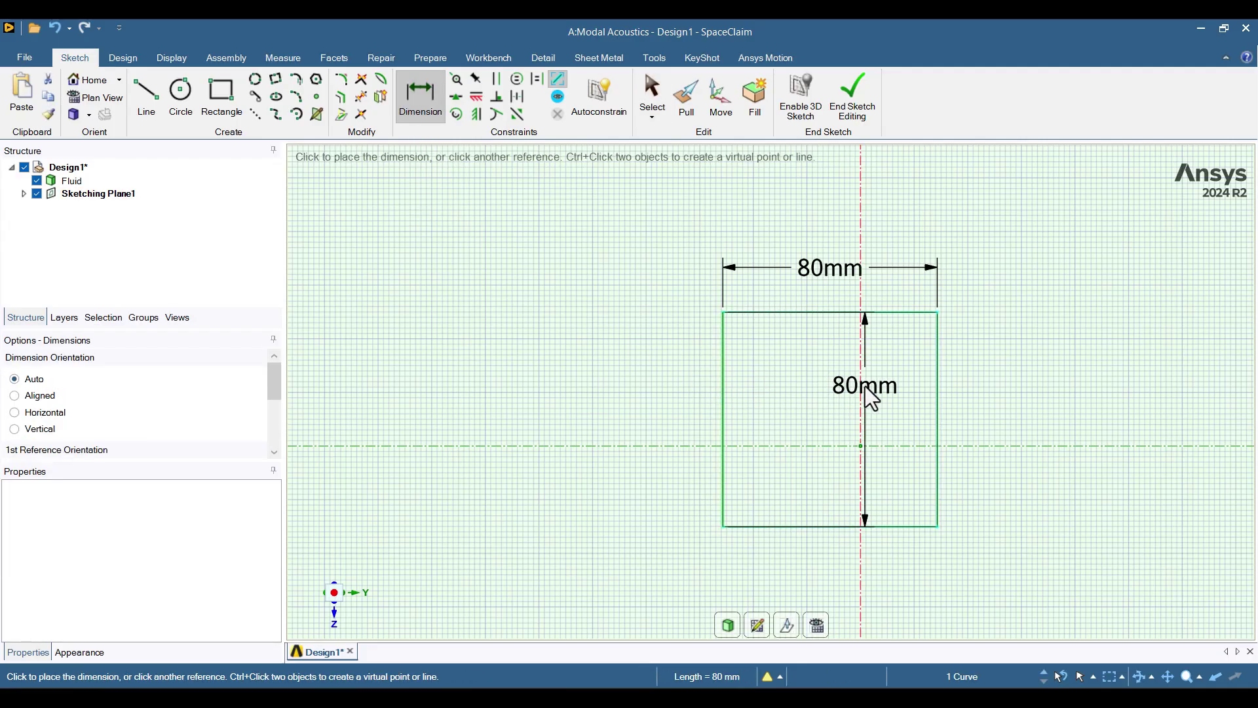
click(861, 386)
click(802, 389)
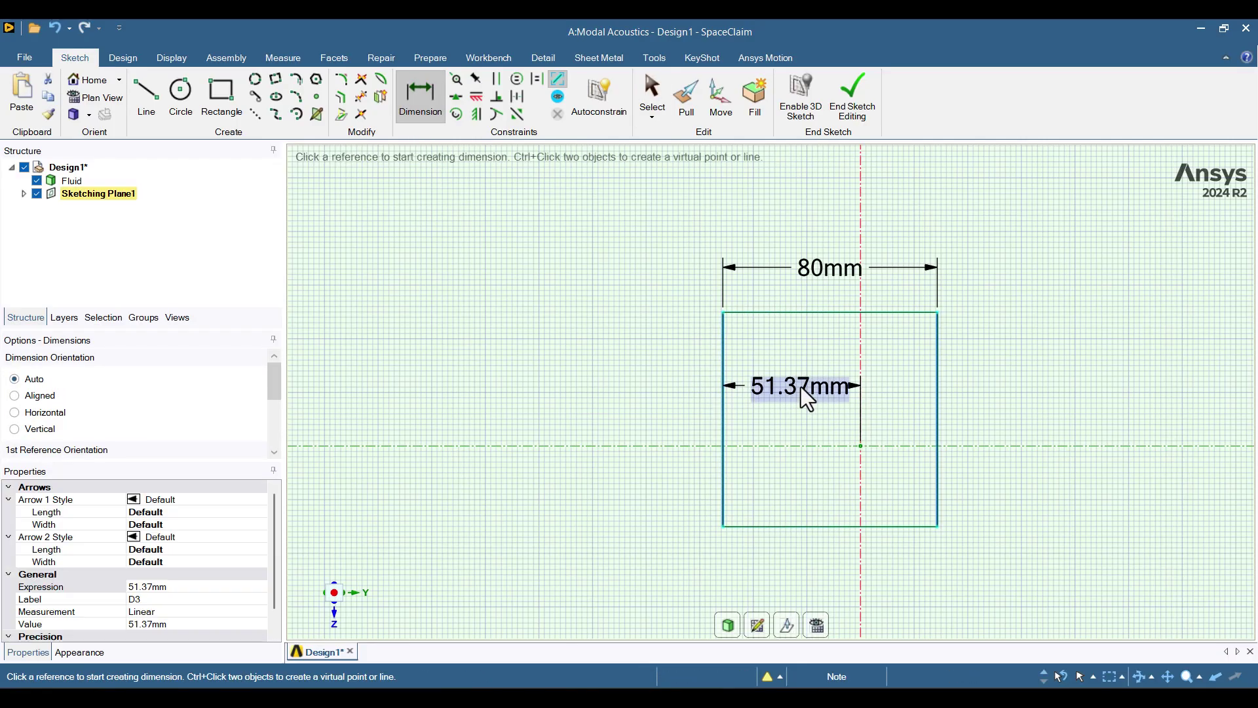
double_click(777, 389)
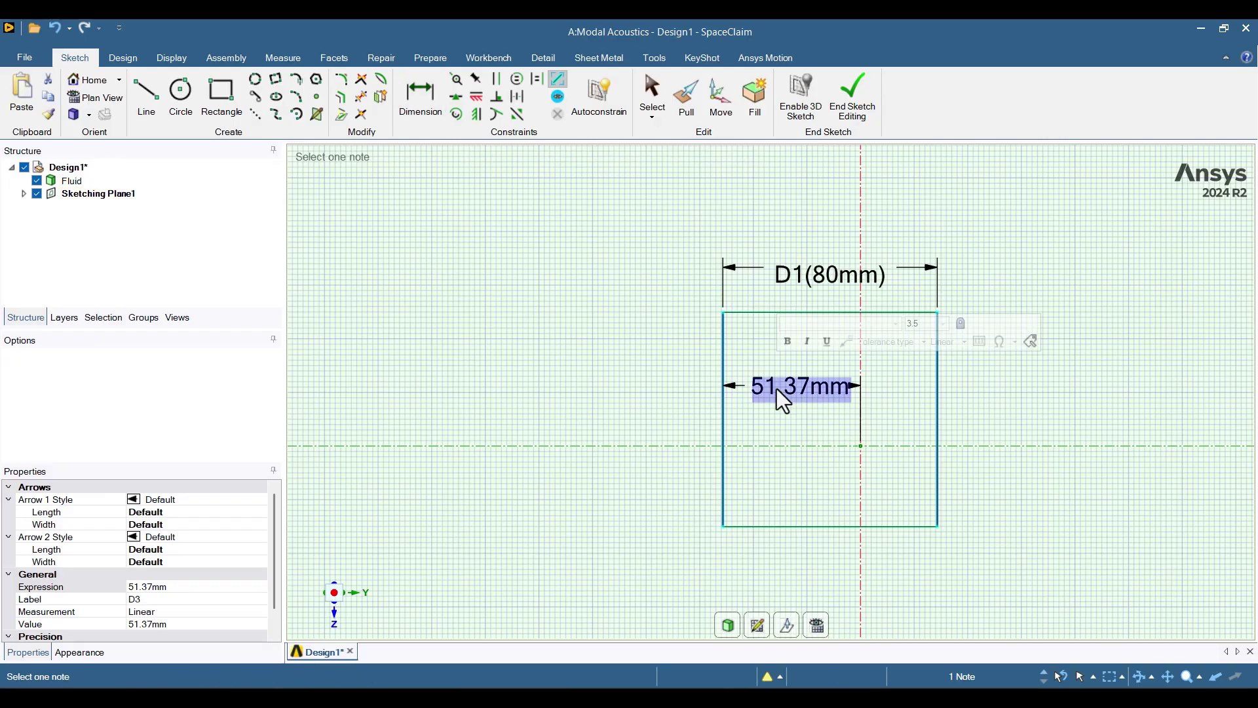
text(40)
key(Return)
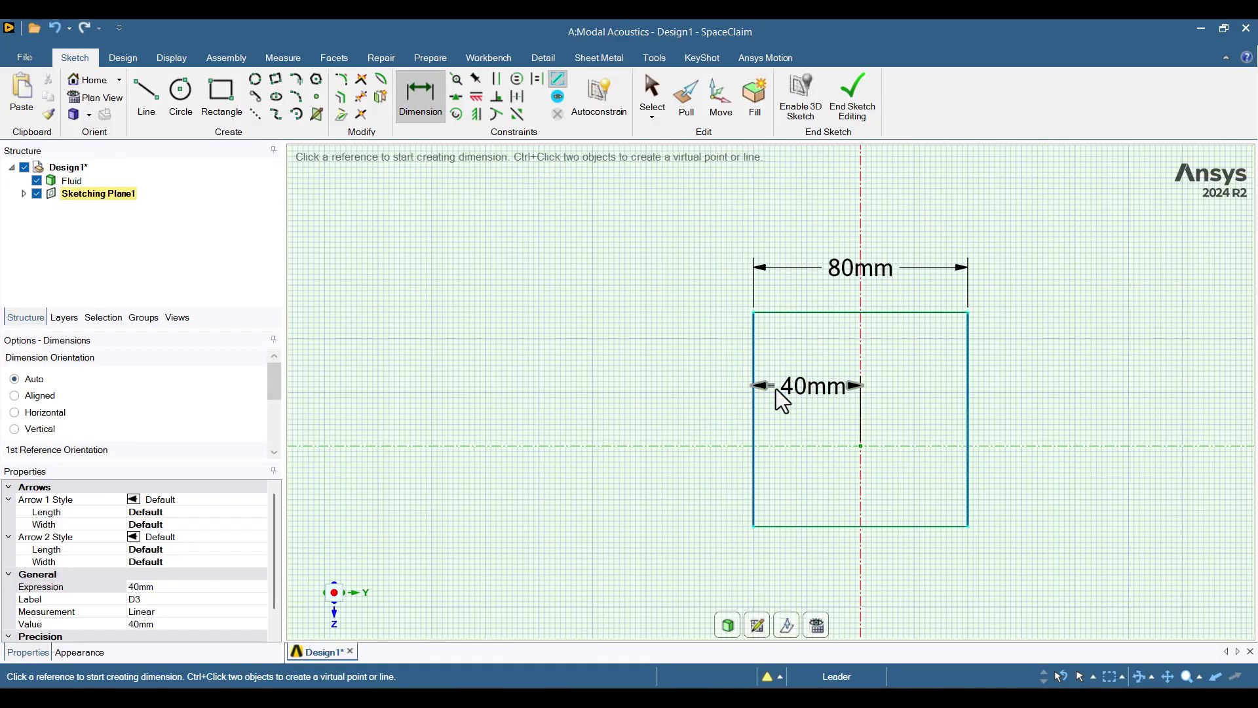
click(821, 447)
click(810, 526)
click(705, 485)
text(40)
key(Return)
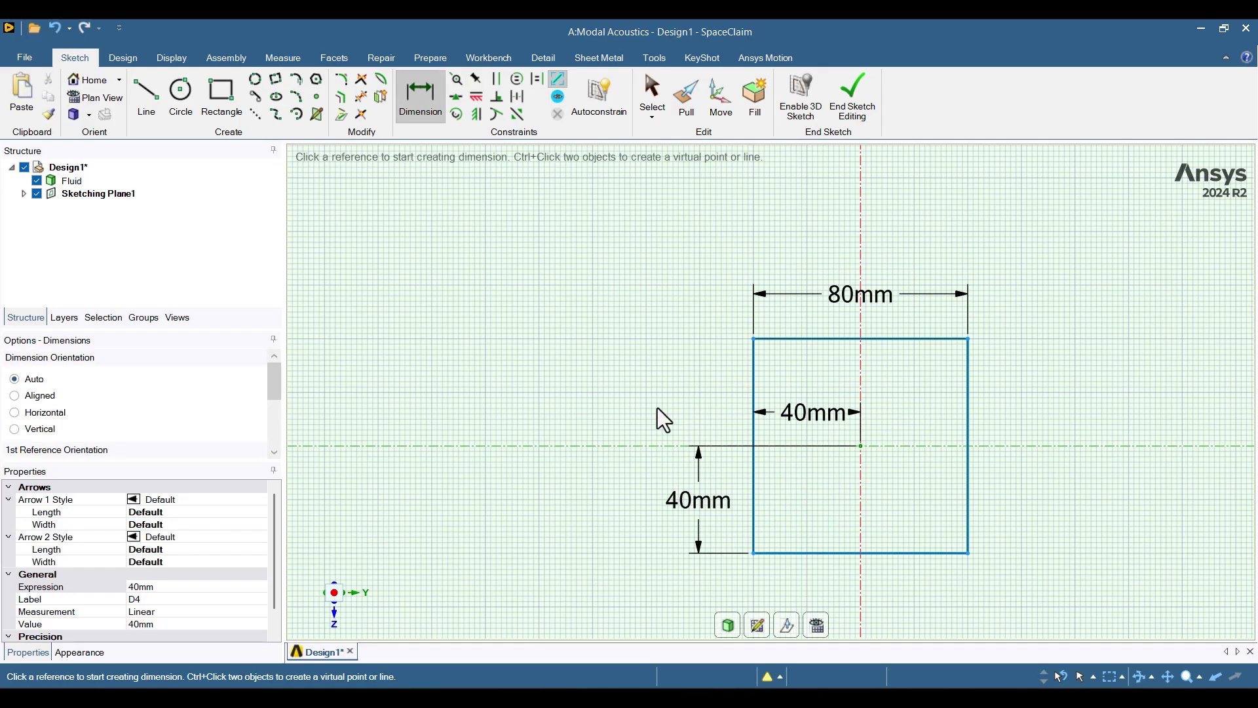
scroll(658, 409, down, 3)
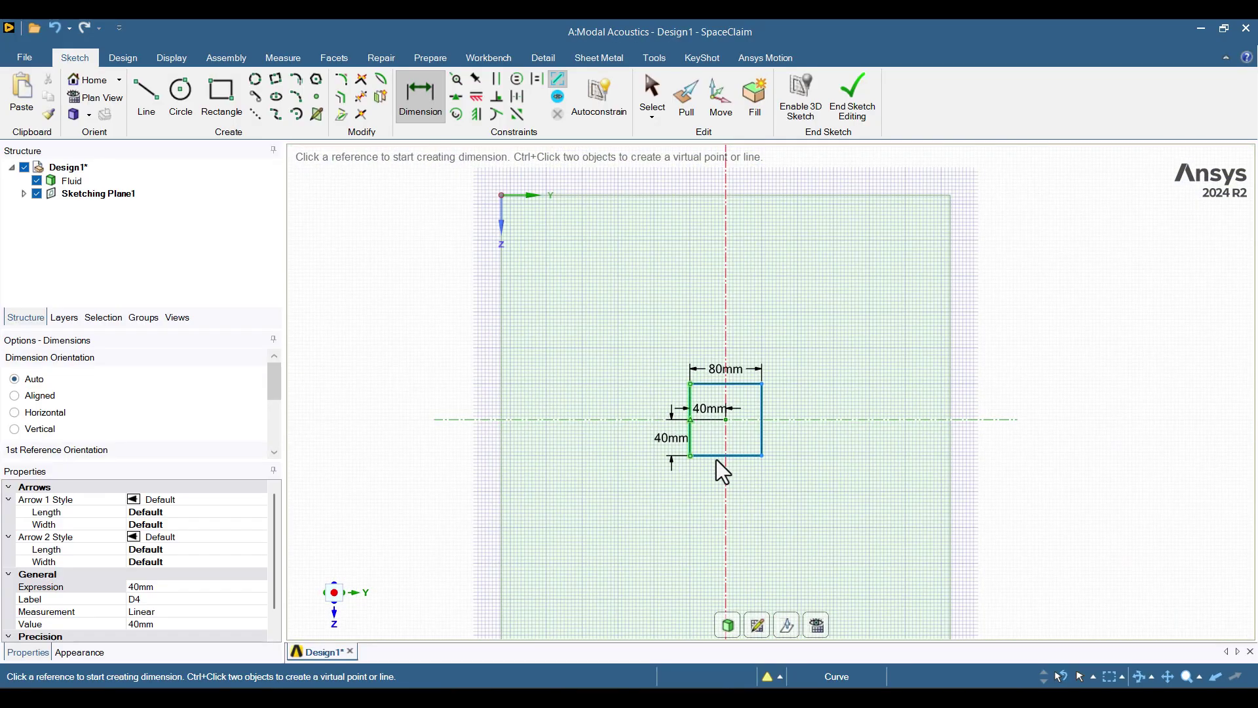
Hide the Fluid body and end the sketch, producing the 80 mm square surface
middle_drag(837, 388, 807, 397)
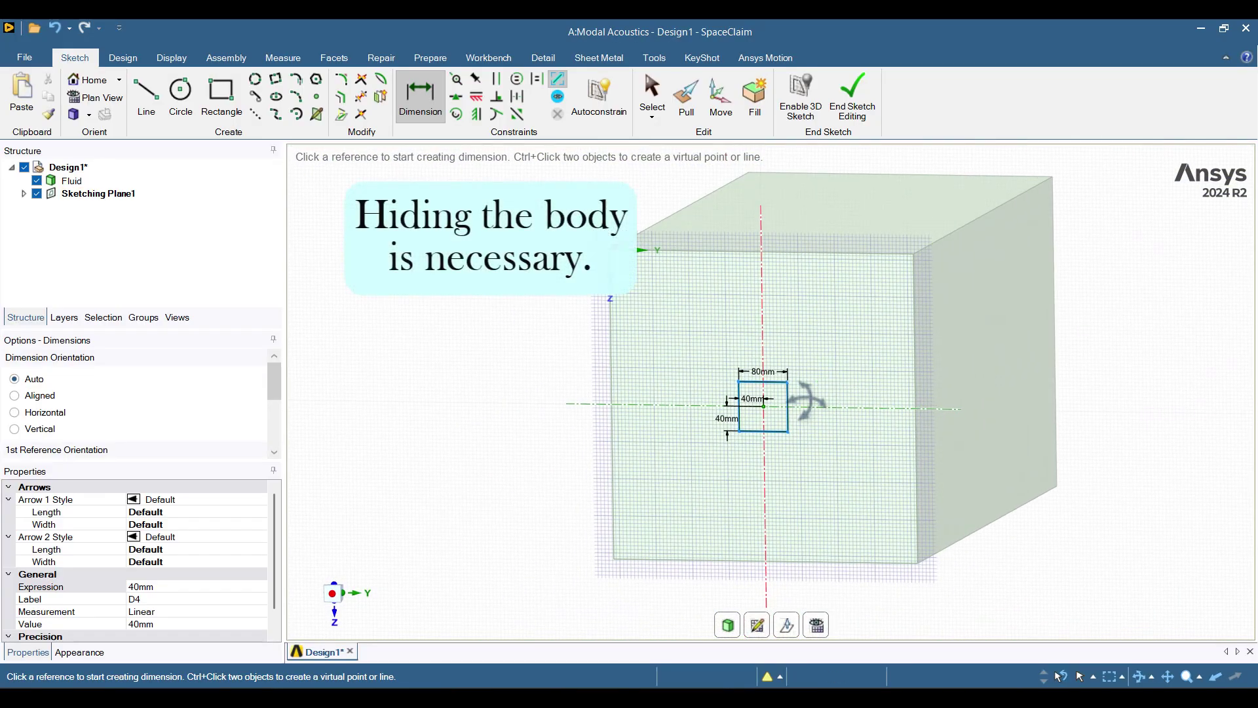
click(37, 181)
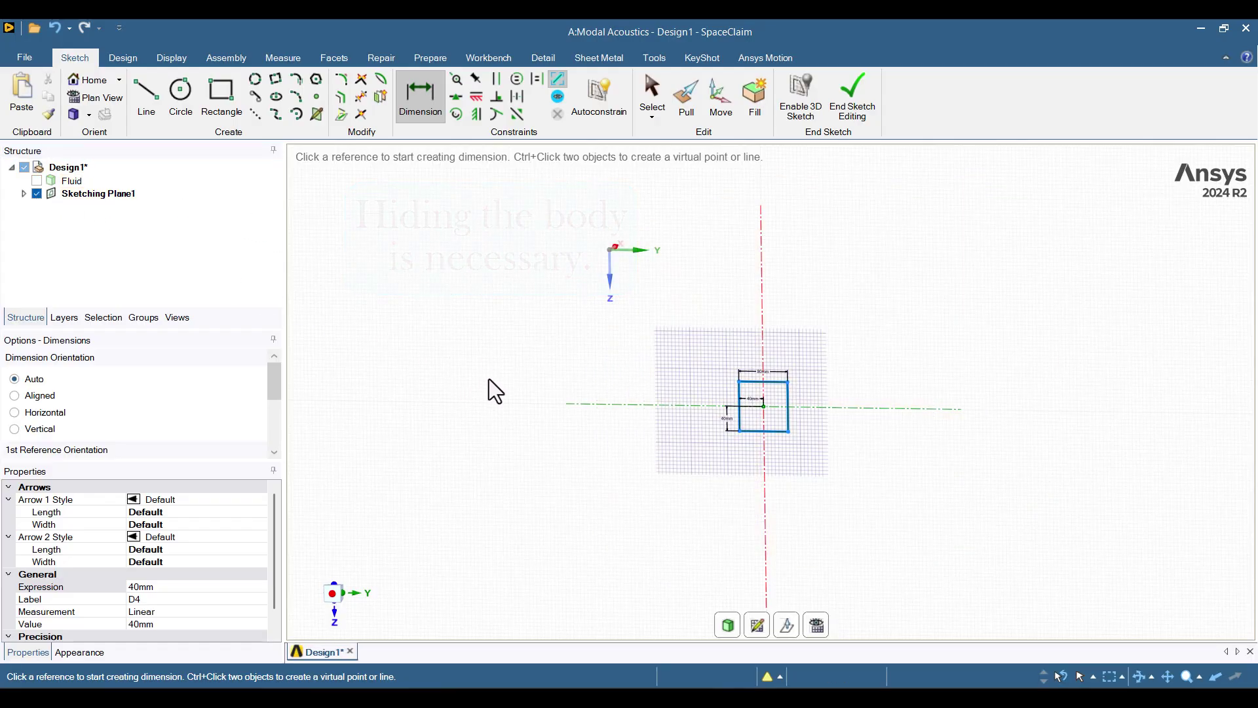
click(853, 131)
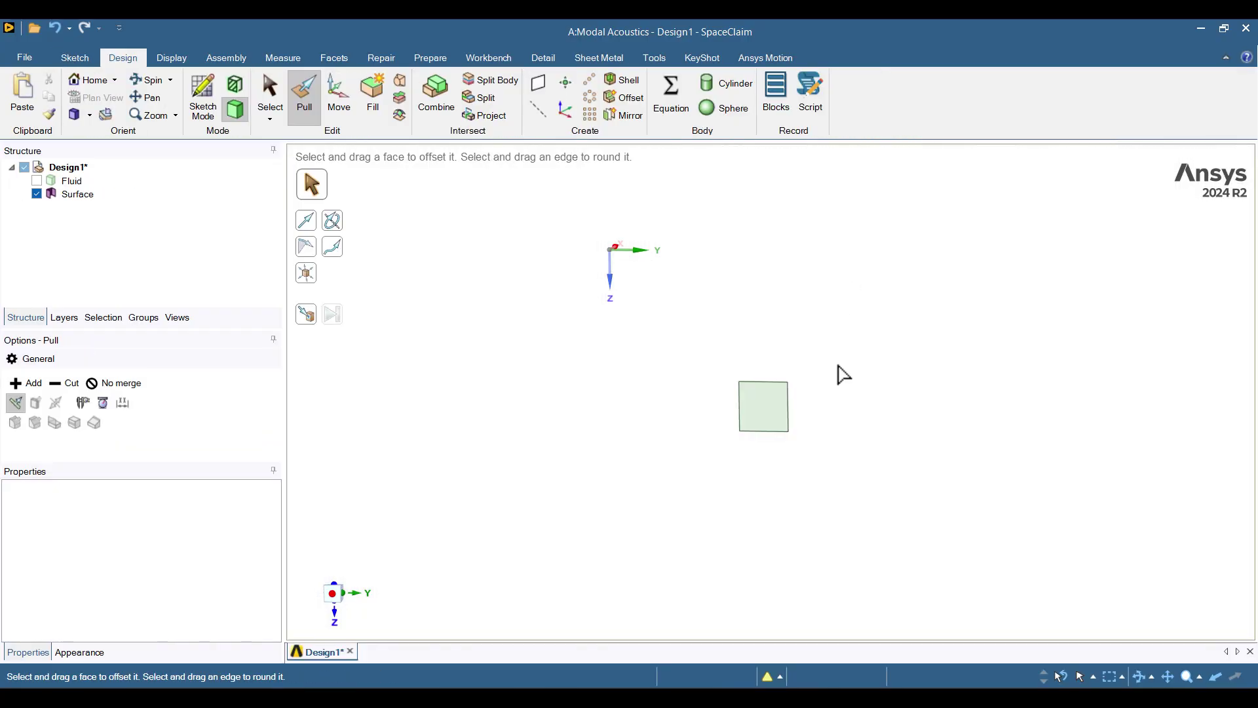
Pull the 80 mm square surface 50 mm into a solid cube
mouse_move(837, 373)
middle_down()
mouse_move(823, 397)
mouse_move(775, 410)
mouse_move(808, 439)
middle_up()
click(771, 412)
click(773, 413)
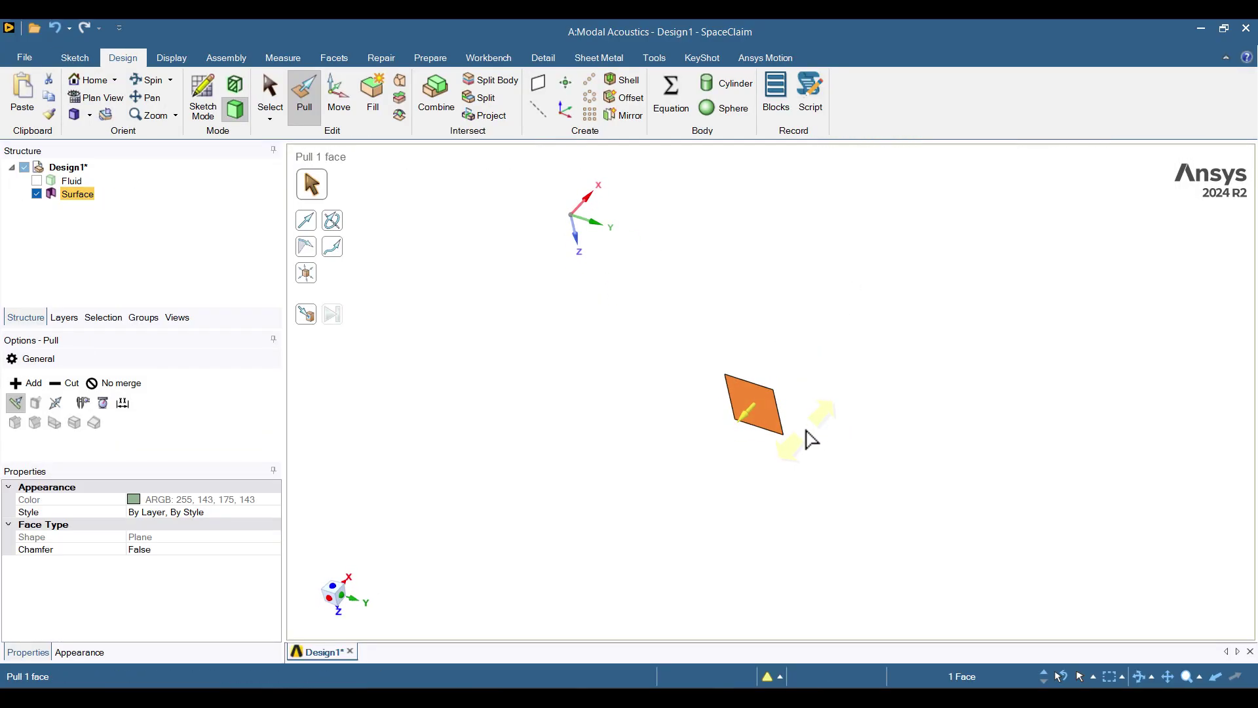
drag(808, 439, 814, 424)
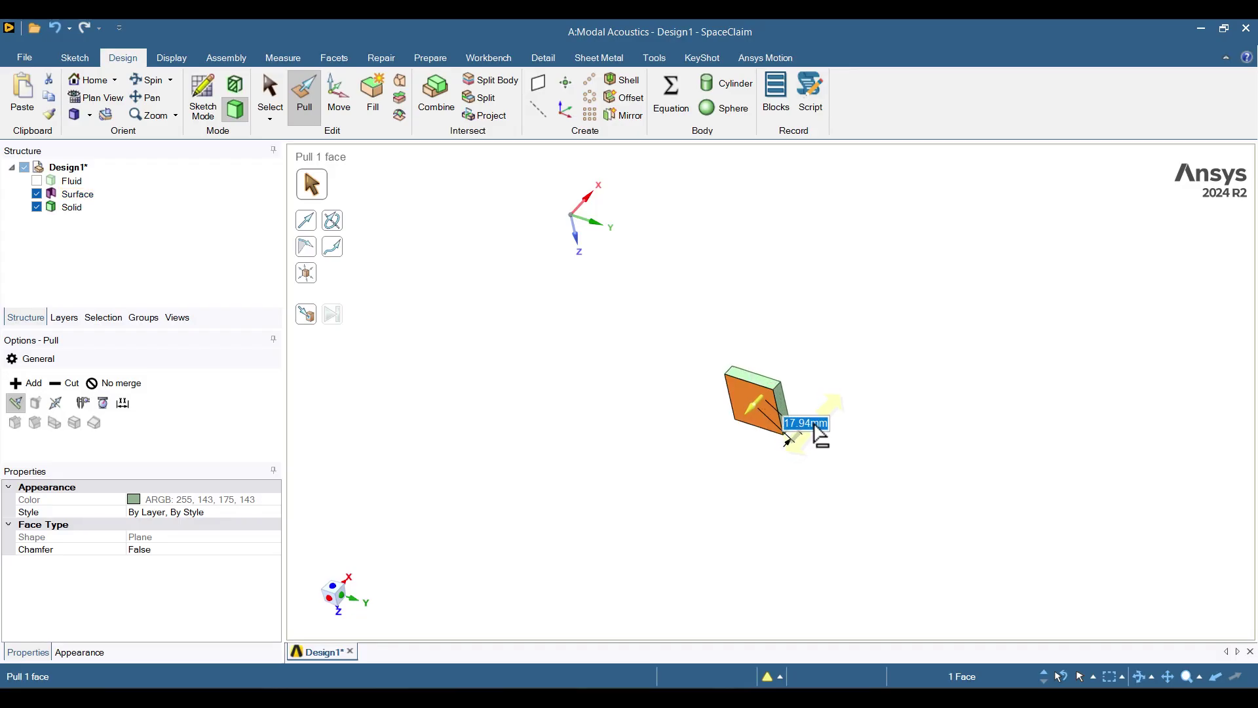
key(Return)
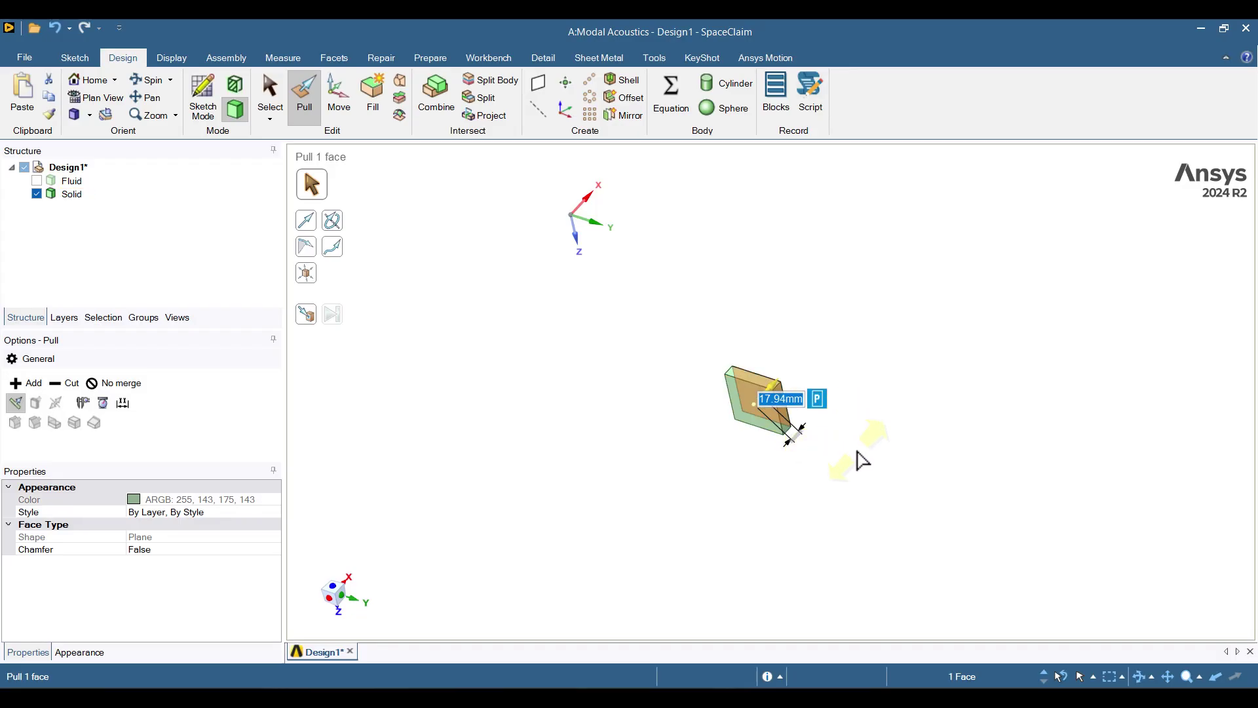
text(50)
key(Return)
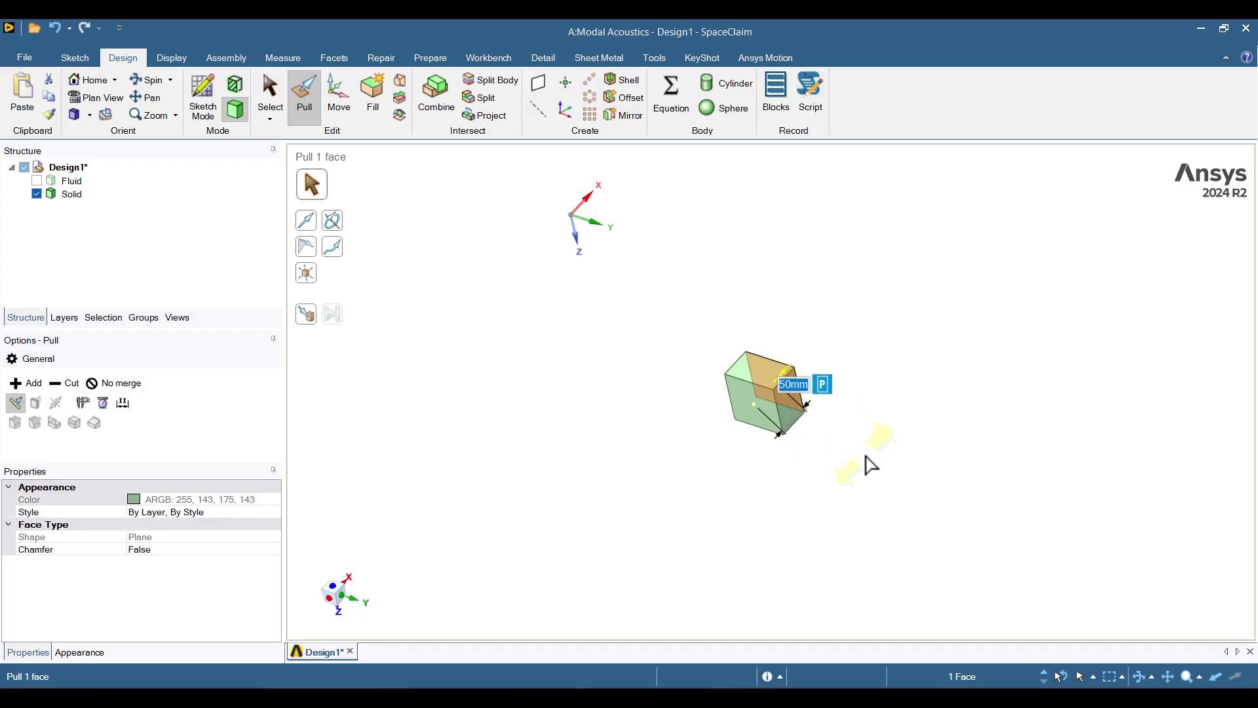
click(870, 464)
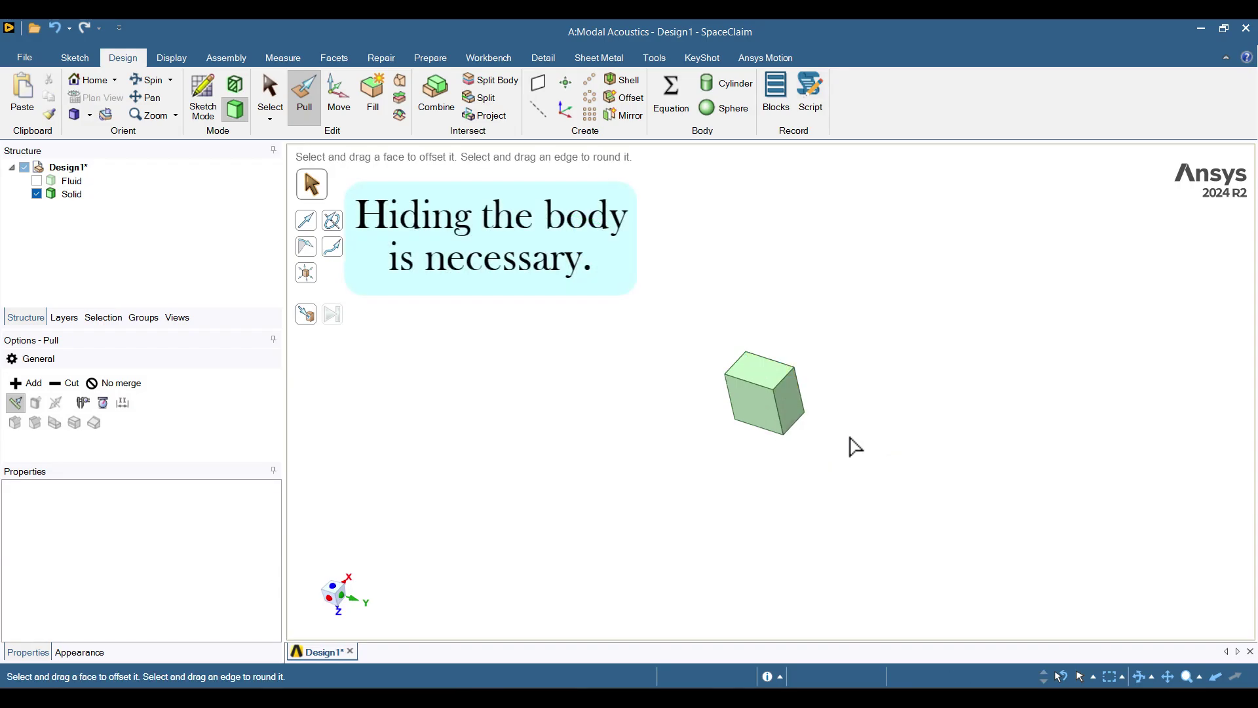
mouse_move(854, 446)
middle_down()
mouse_move(874, 421)
mouse_move(640, 478)
middle_up()
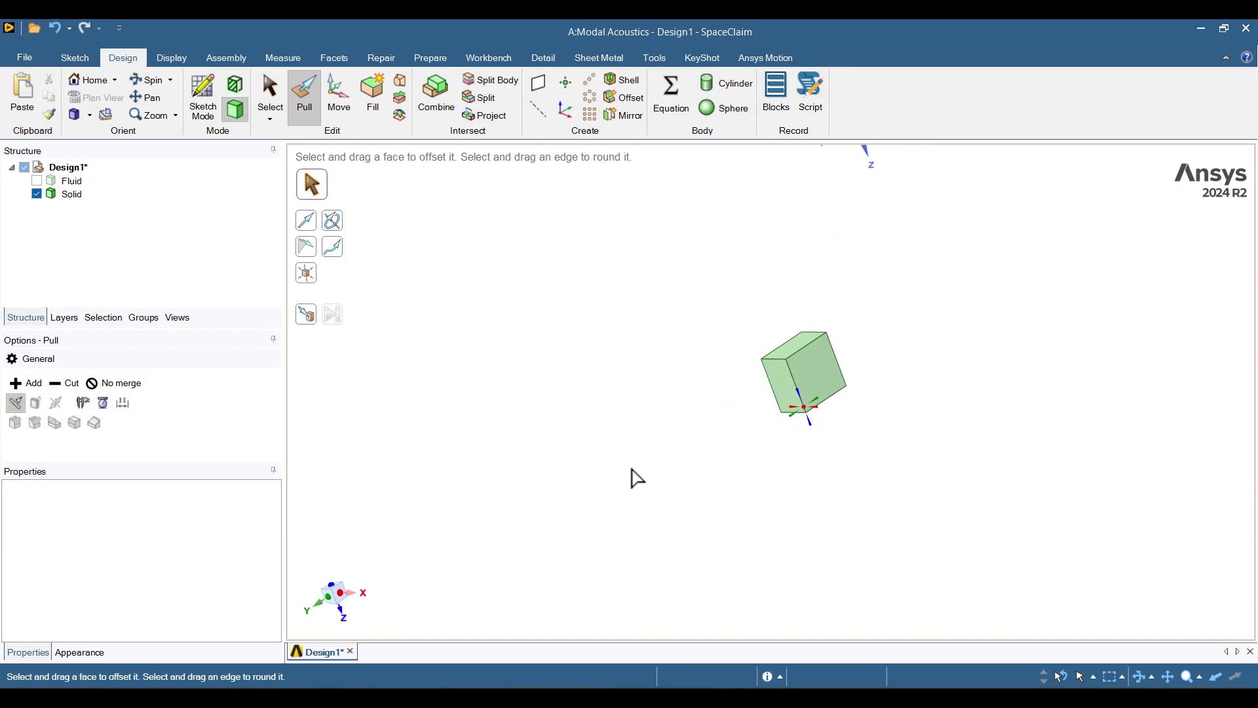
middle_drag(834, 498, 852, 504)
Sketch an 80 mm wide rectangle across the middle of the block's side face, in plan view
click(824, 383)
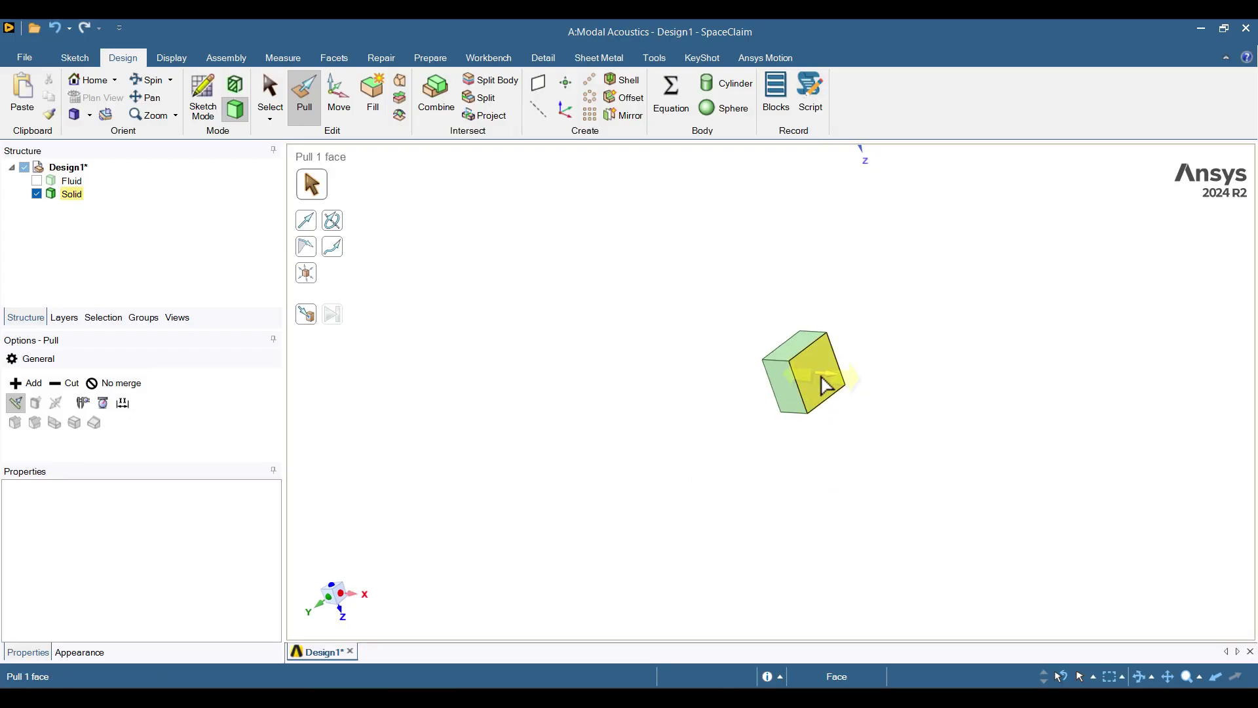
click(206, 115)
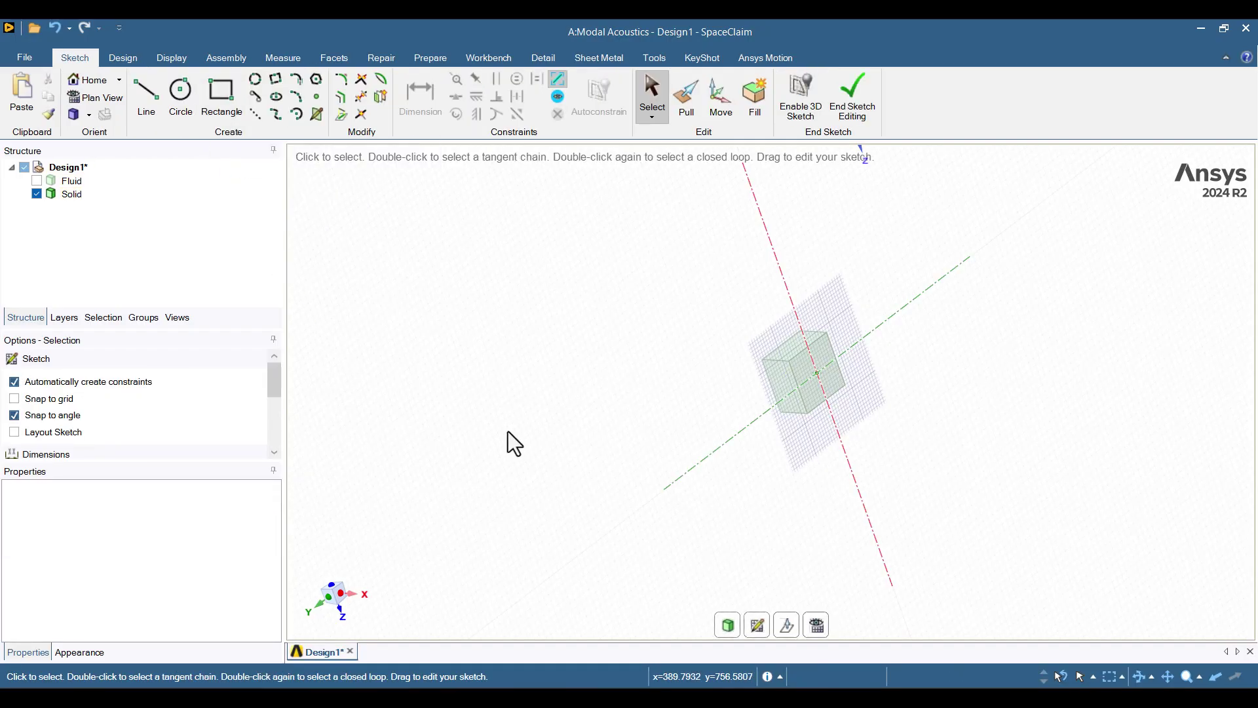
click(817, 627)
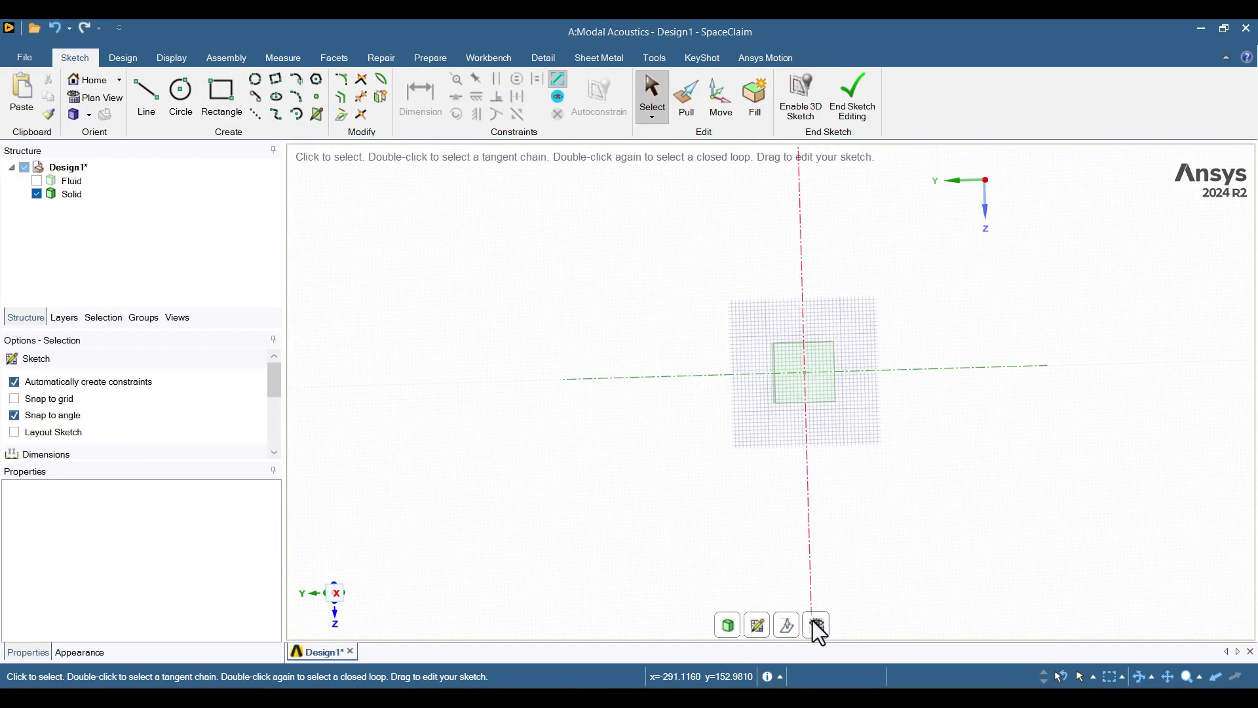
scroll(1004, 416, up, 1)
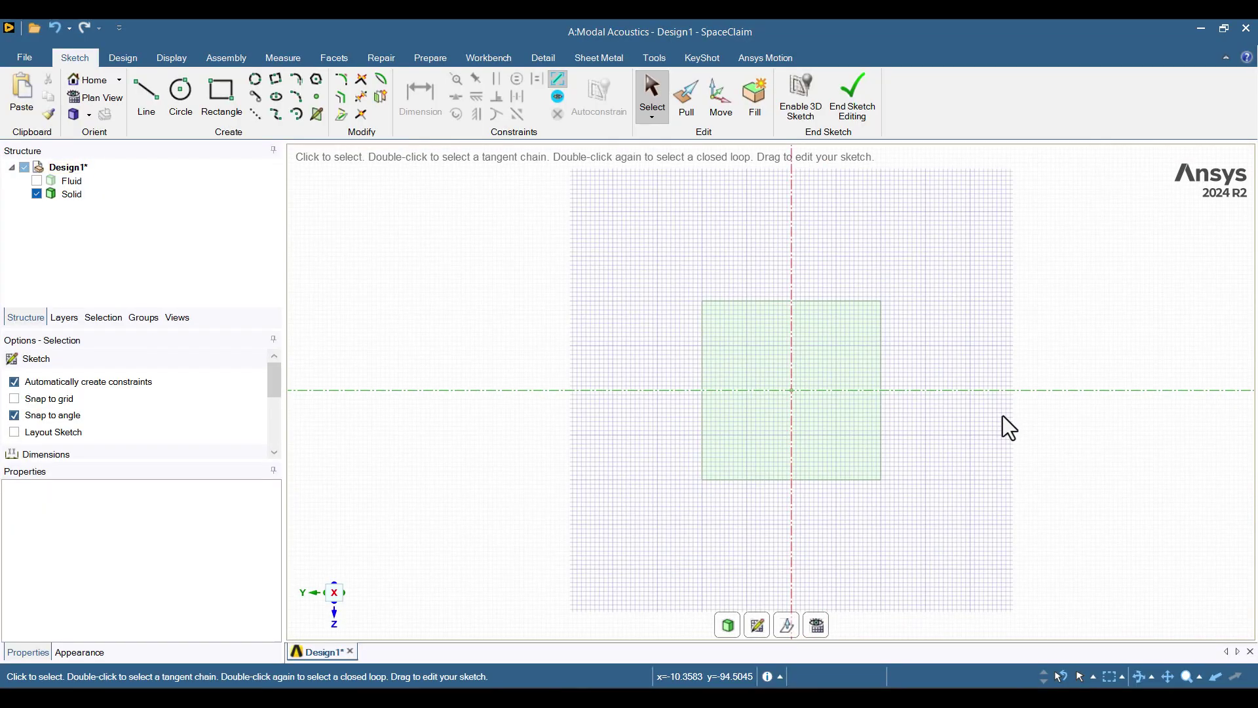
click(221, 103)
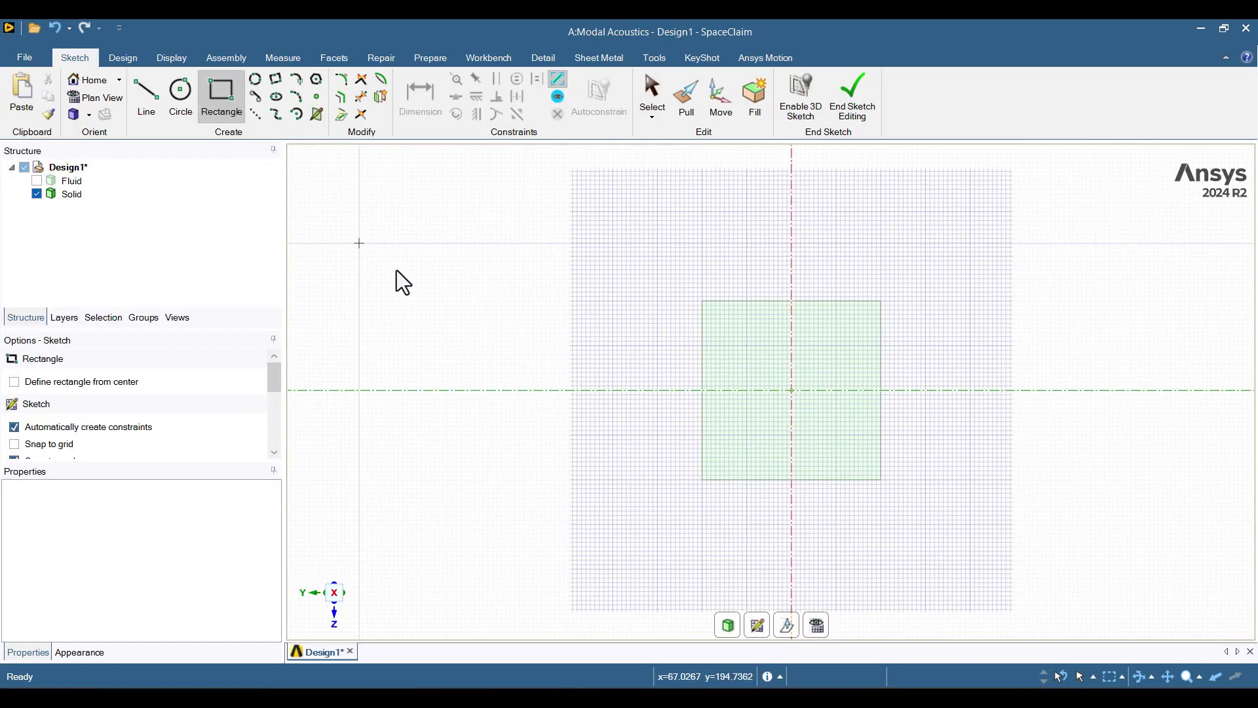
click(702, 371)
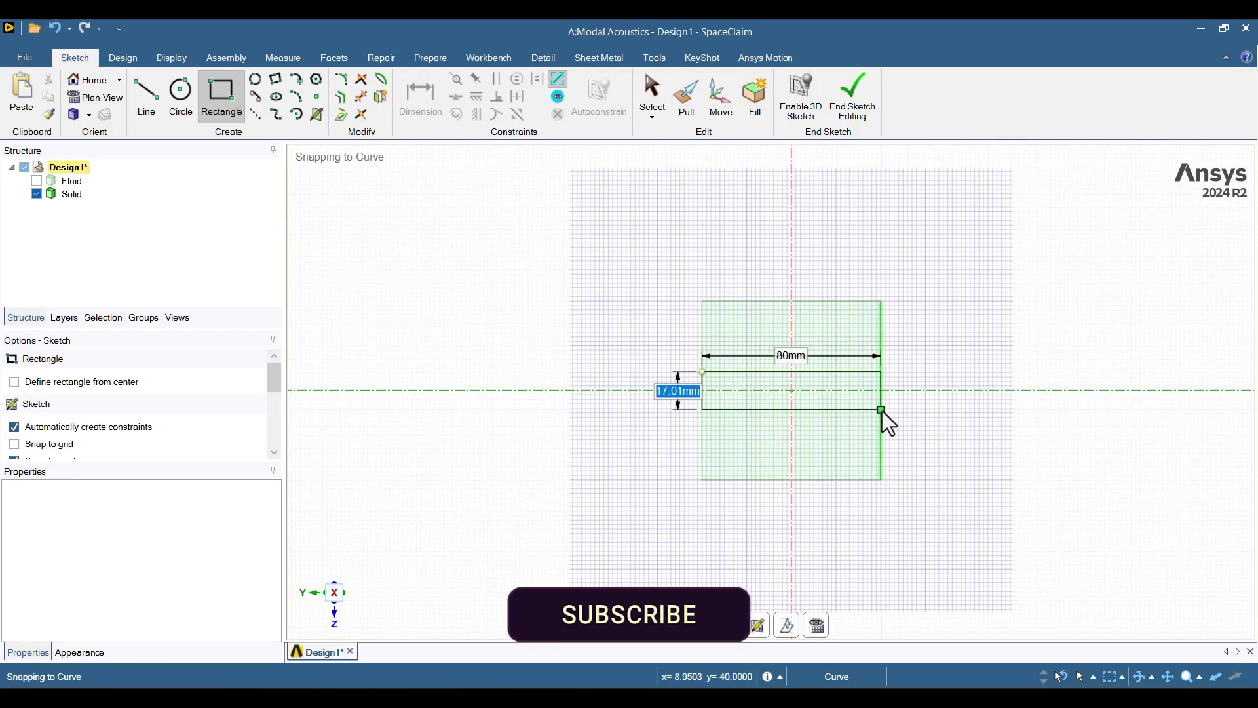
click(882, 410)
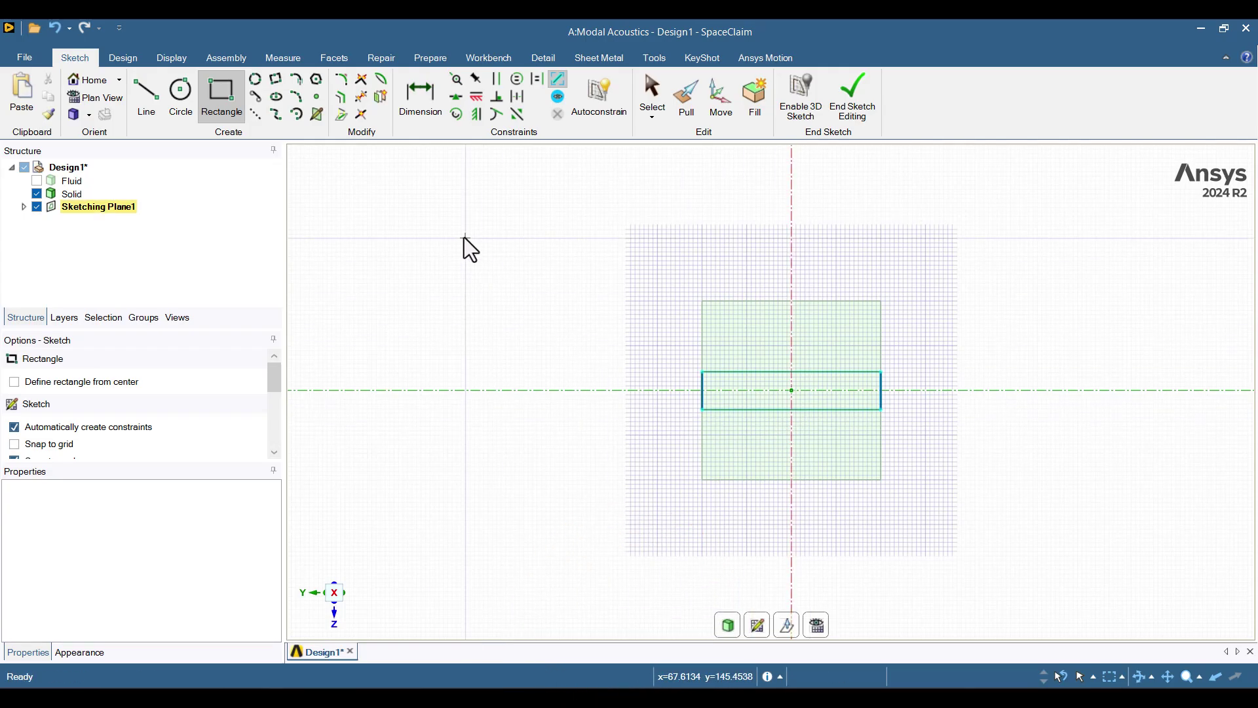
Dimension the rectangle's left edge to a height of 20 mm
click(420, 99)
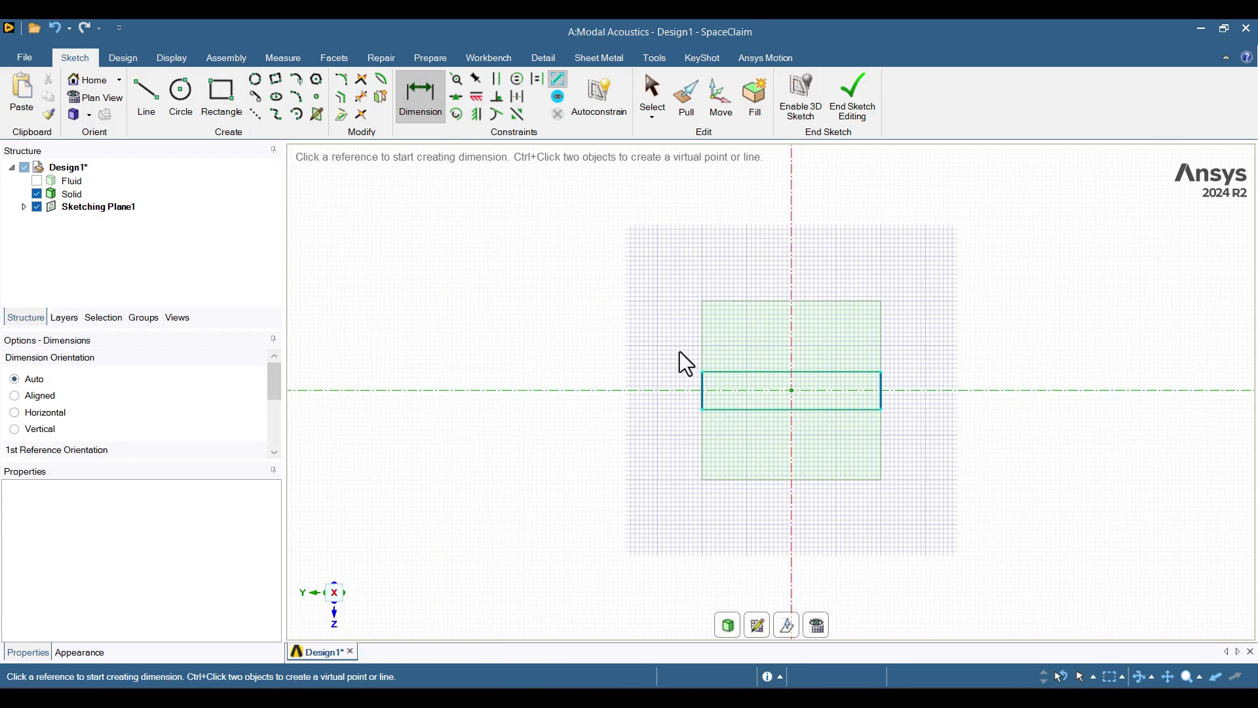
click(702, 391)
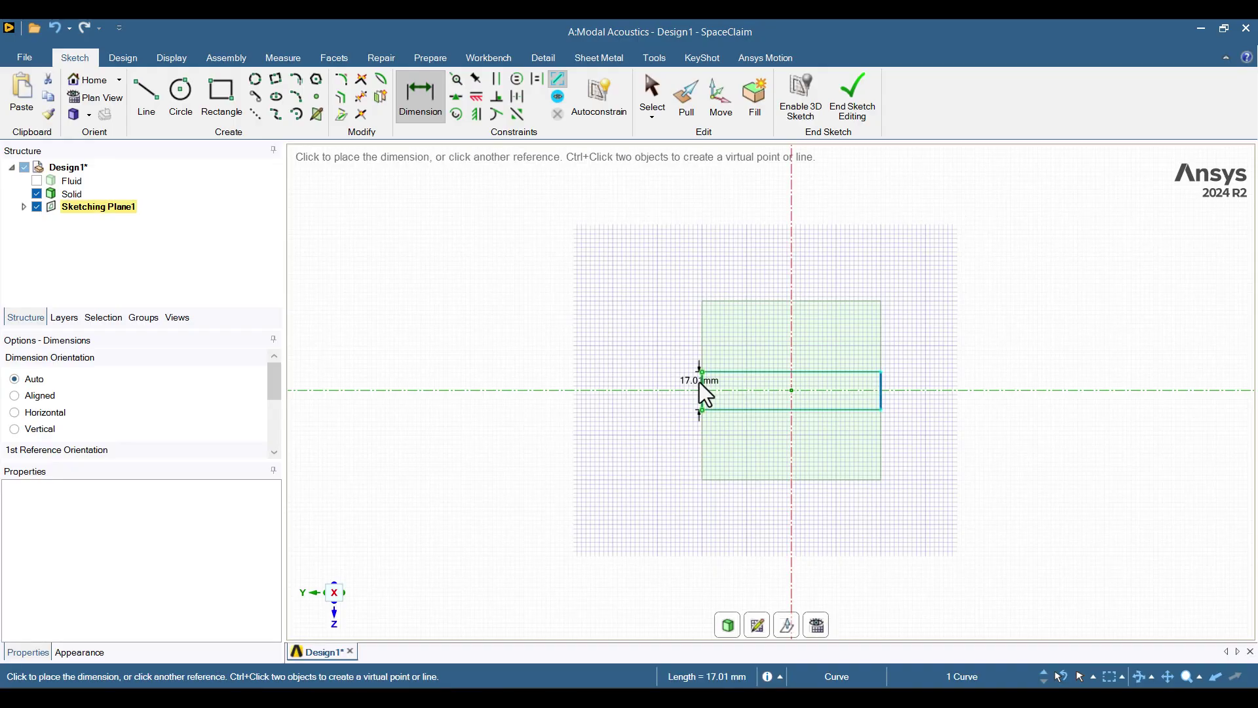
click(674, 393)
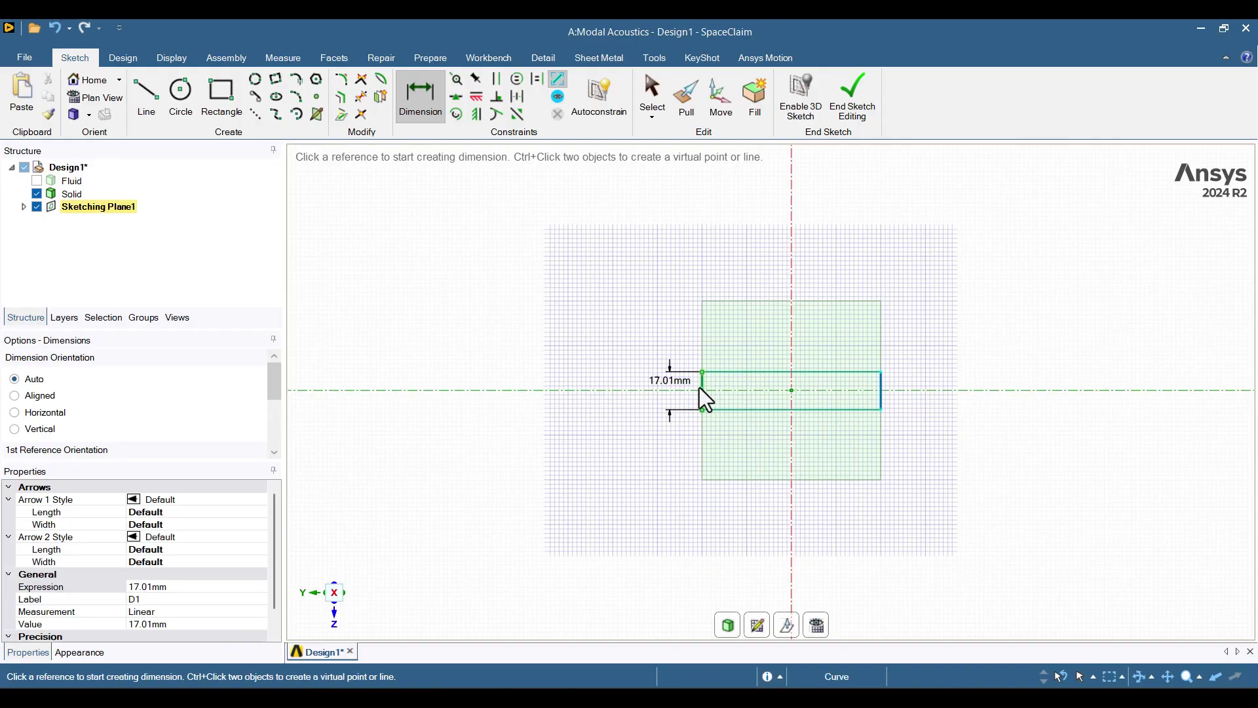
click(672, 378)
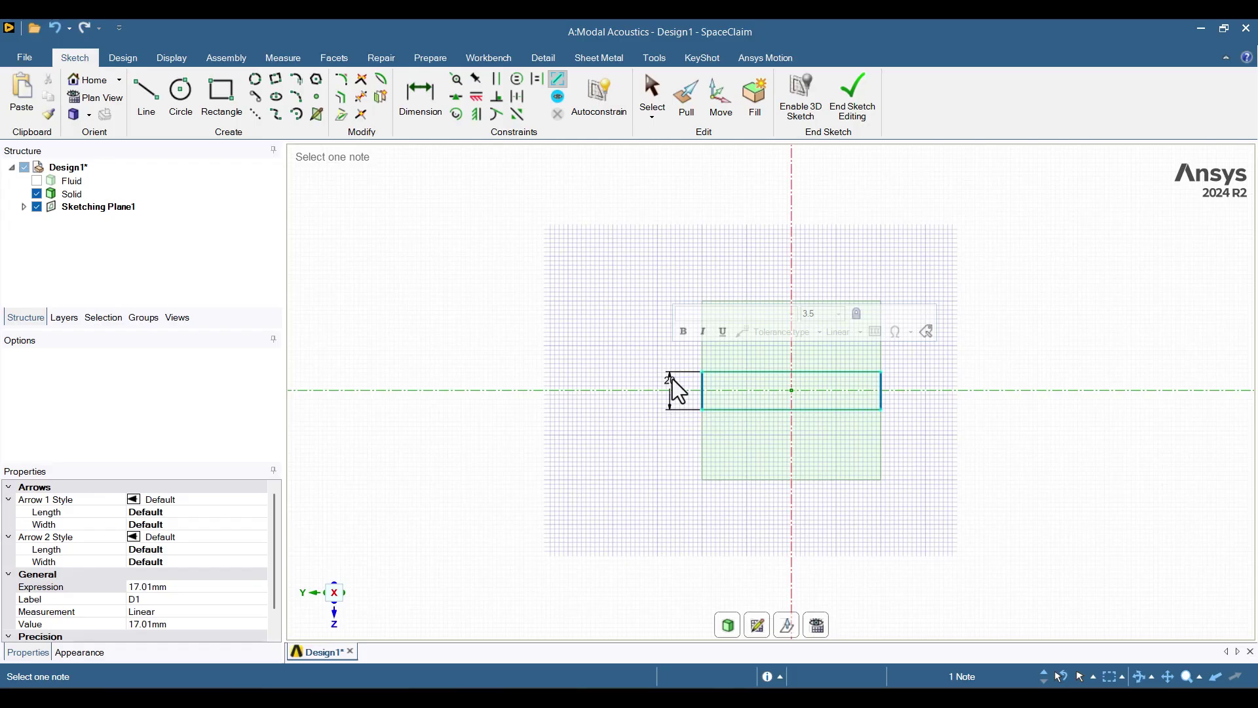
key(Return)
scroll(672, 379, up, 3)
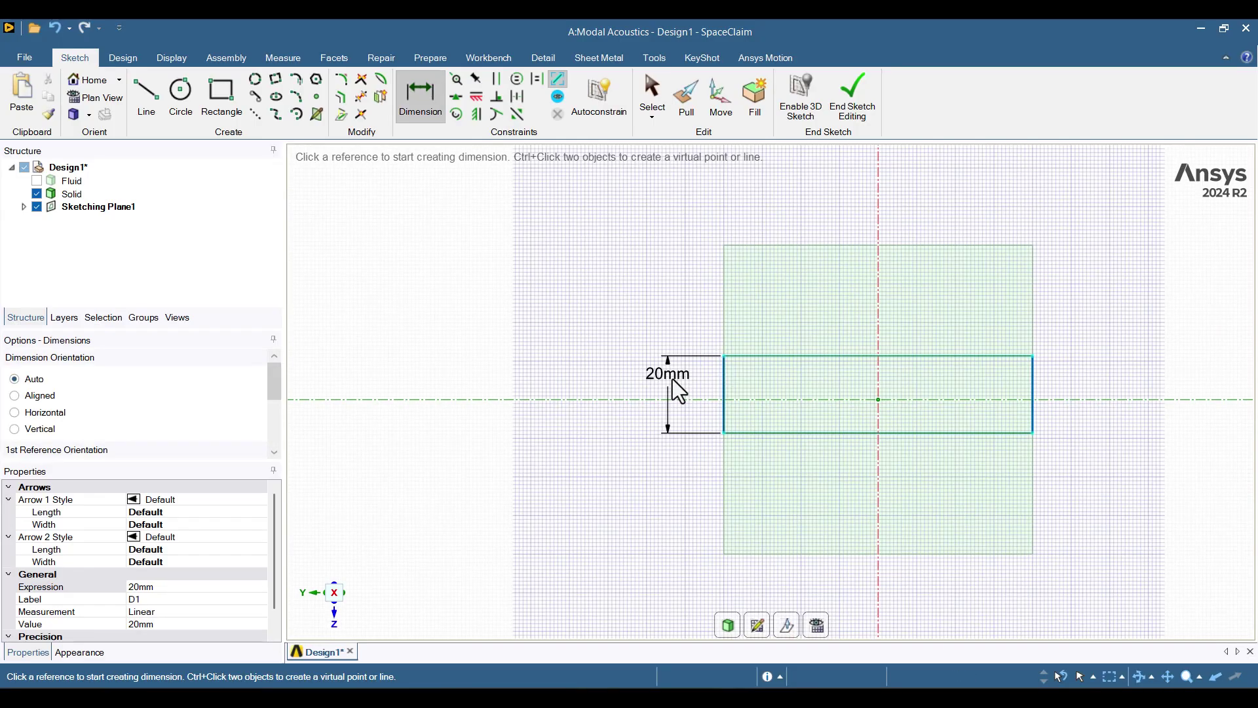
Set the rectangle's top edge 10 mm from the horizontal axis, centring it
click(783, 398)
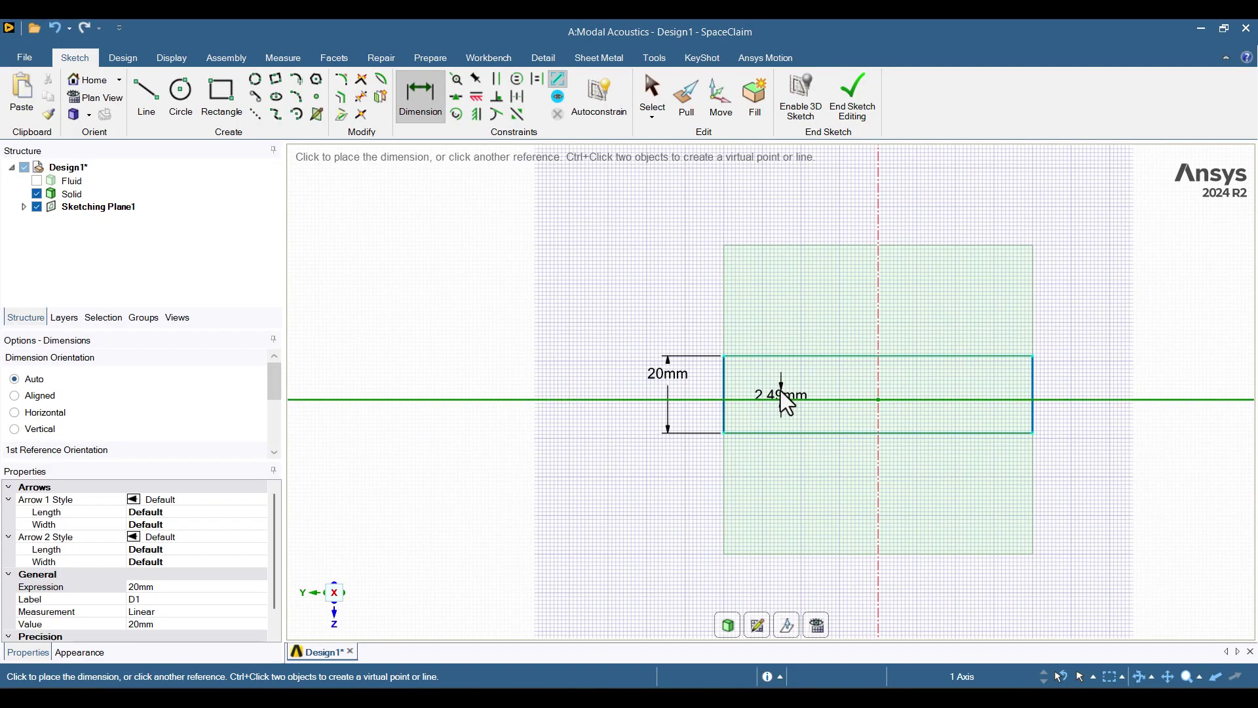
click(783, 360)
click(1071, 381)
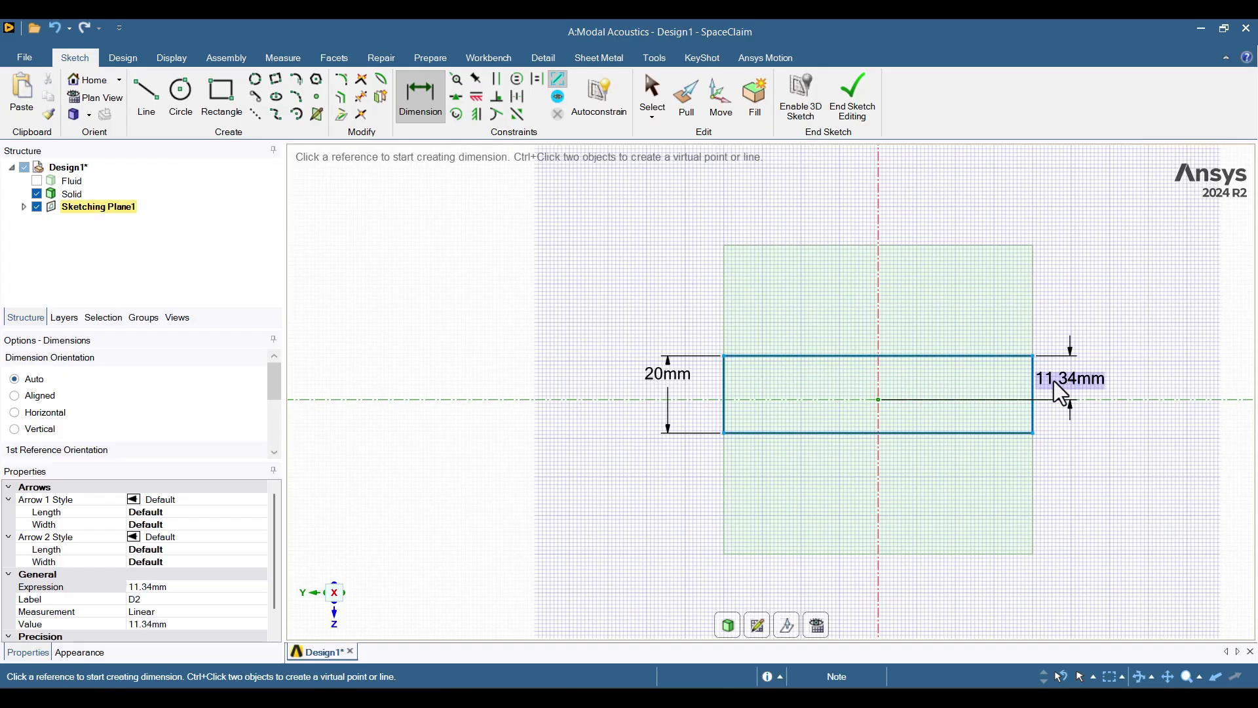
double_click(1054, 381)
text(10)
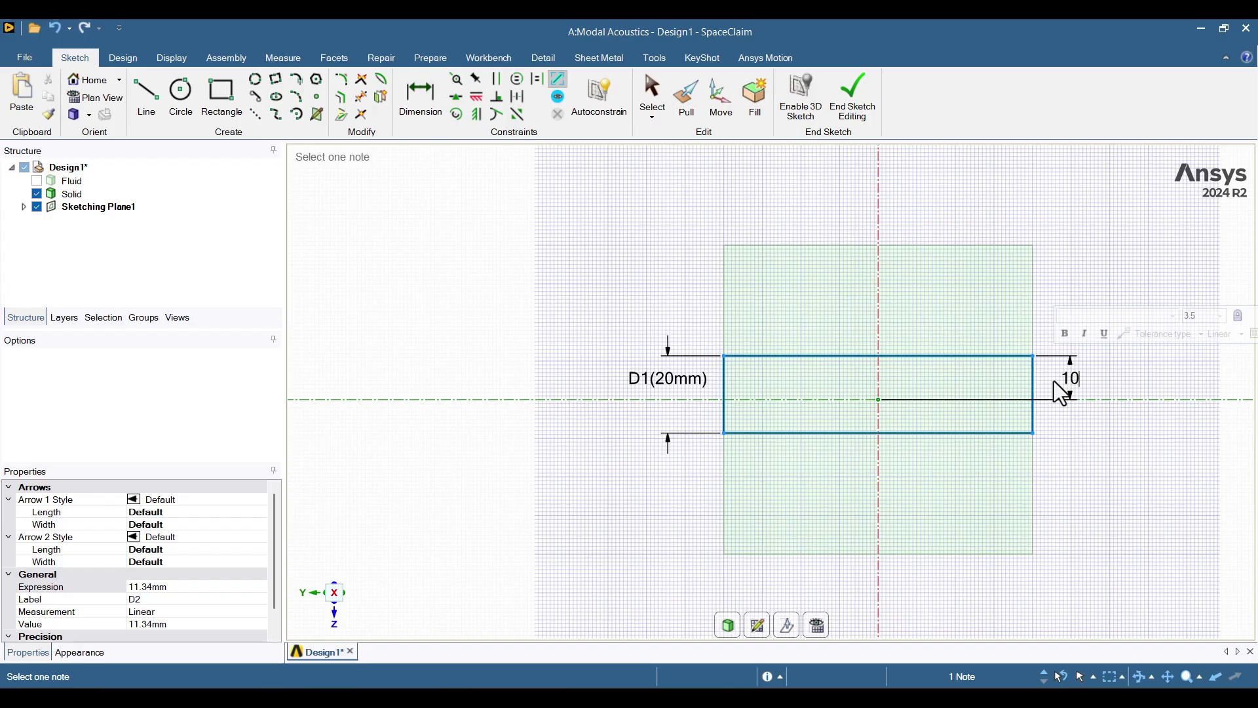
key(Return)
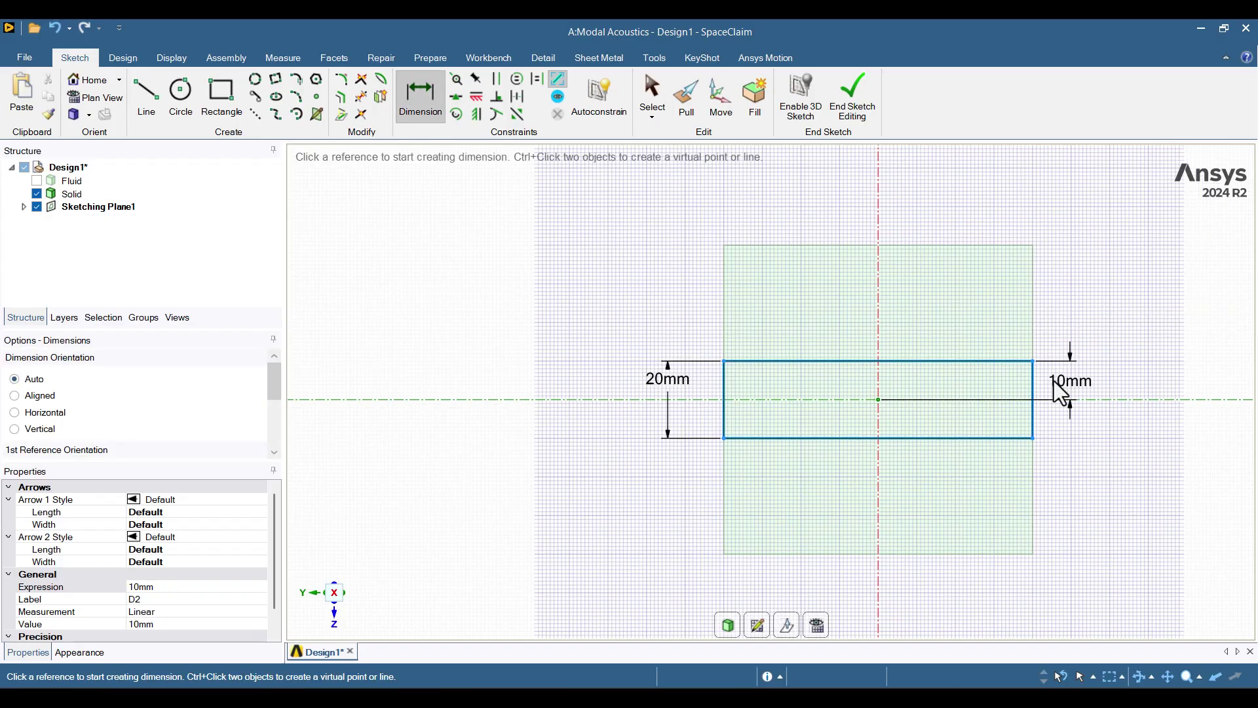
middle_drag(775, 482, 814, 492)
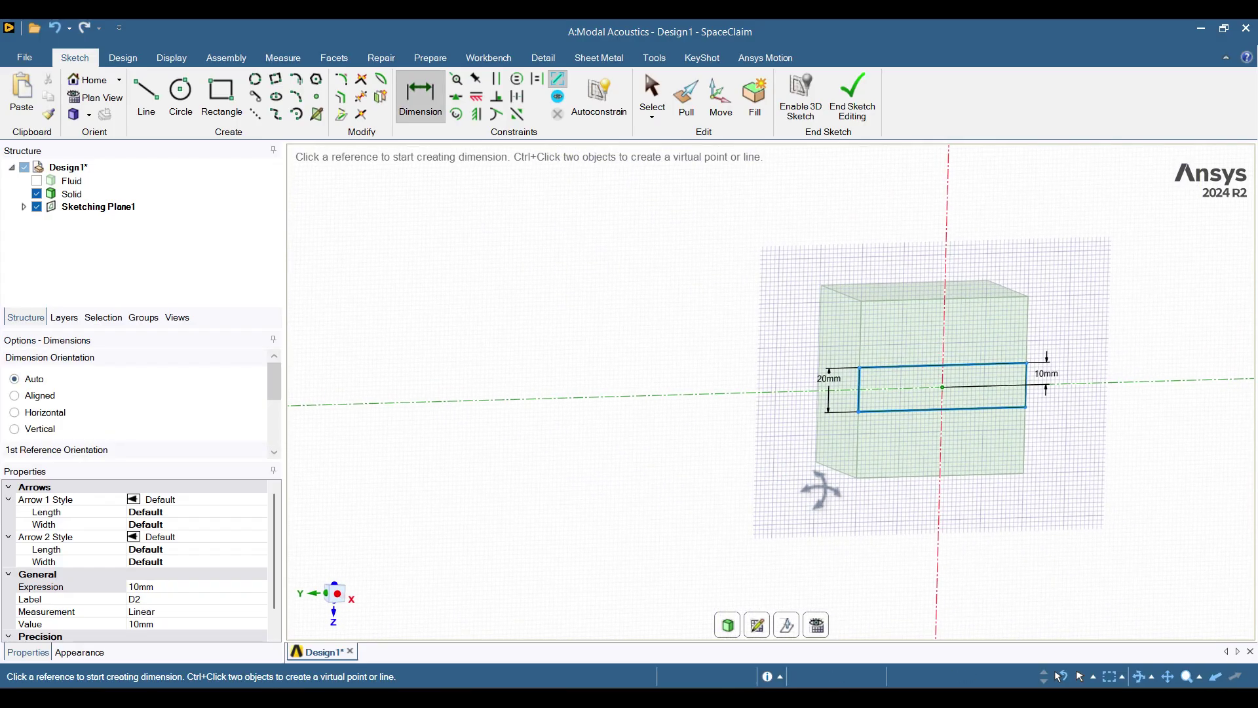
End the sketch and pull the 20 mm middle face strip out 500 mm
click(851, 120)
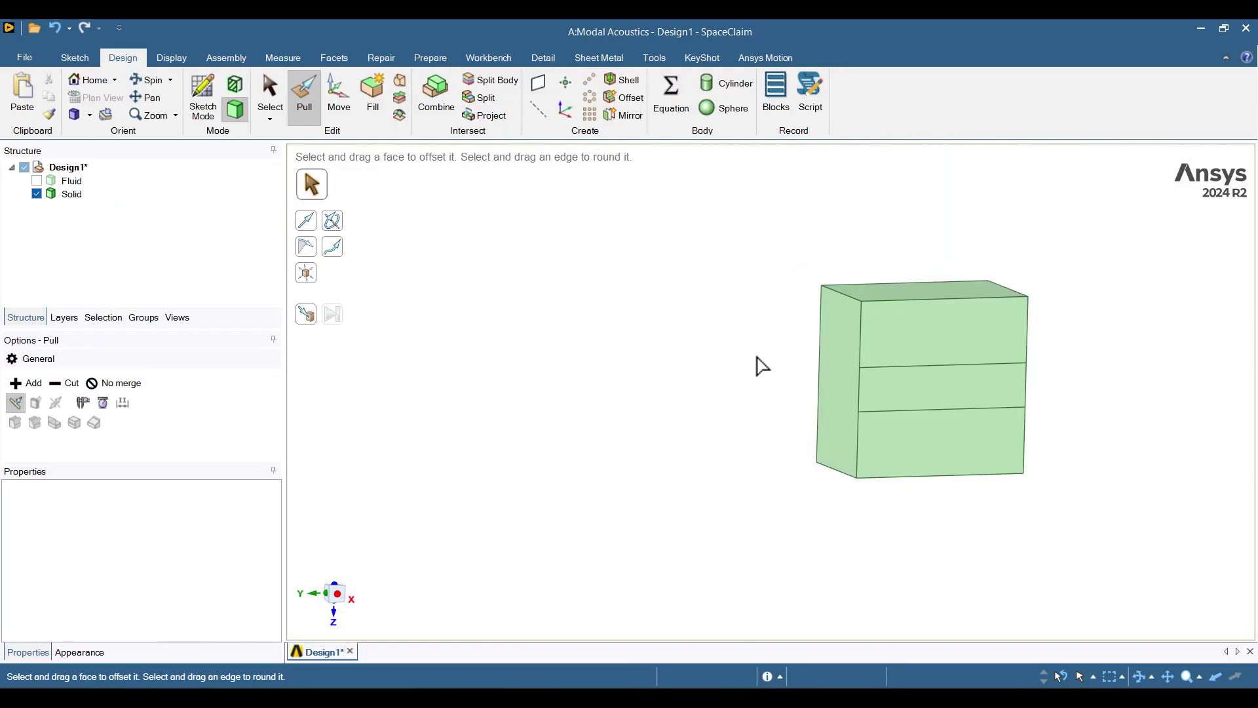
click(891, 404)
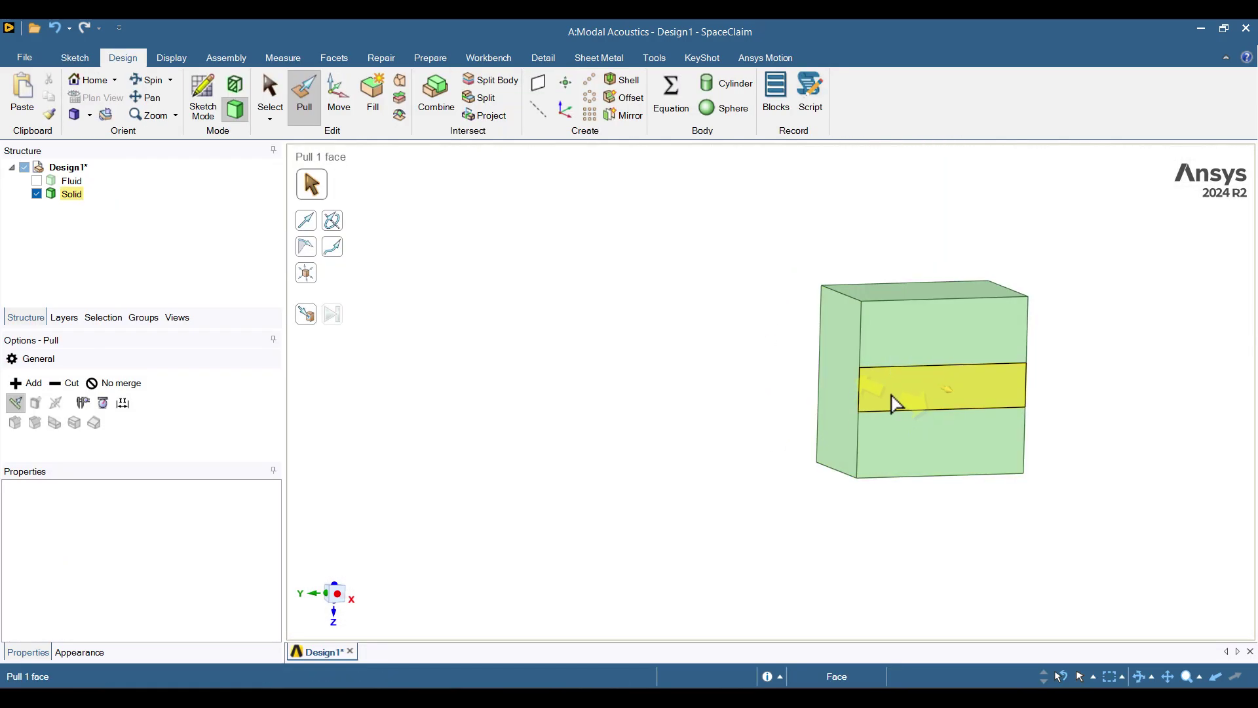
click(892, 403)
middle_drag(685, 413, 699, 439)
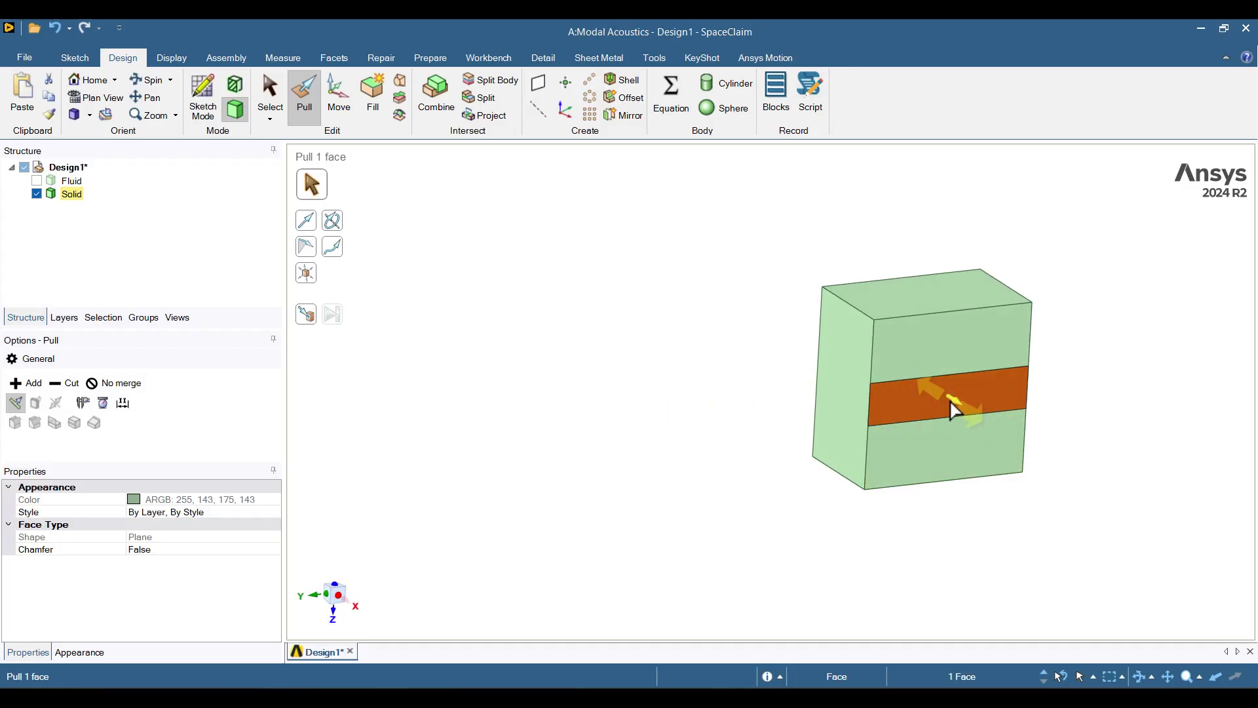
text(500)
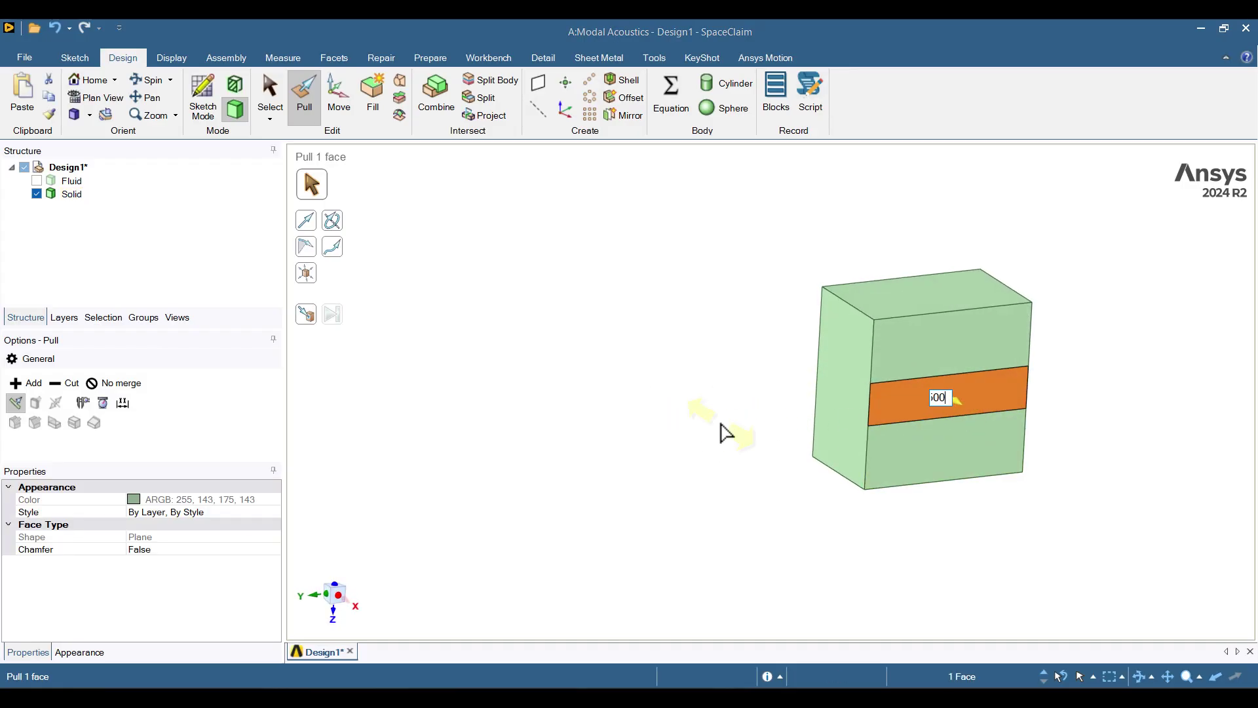
key(Return)
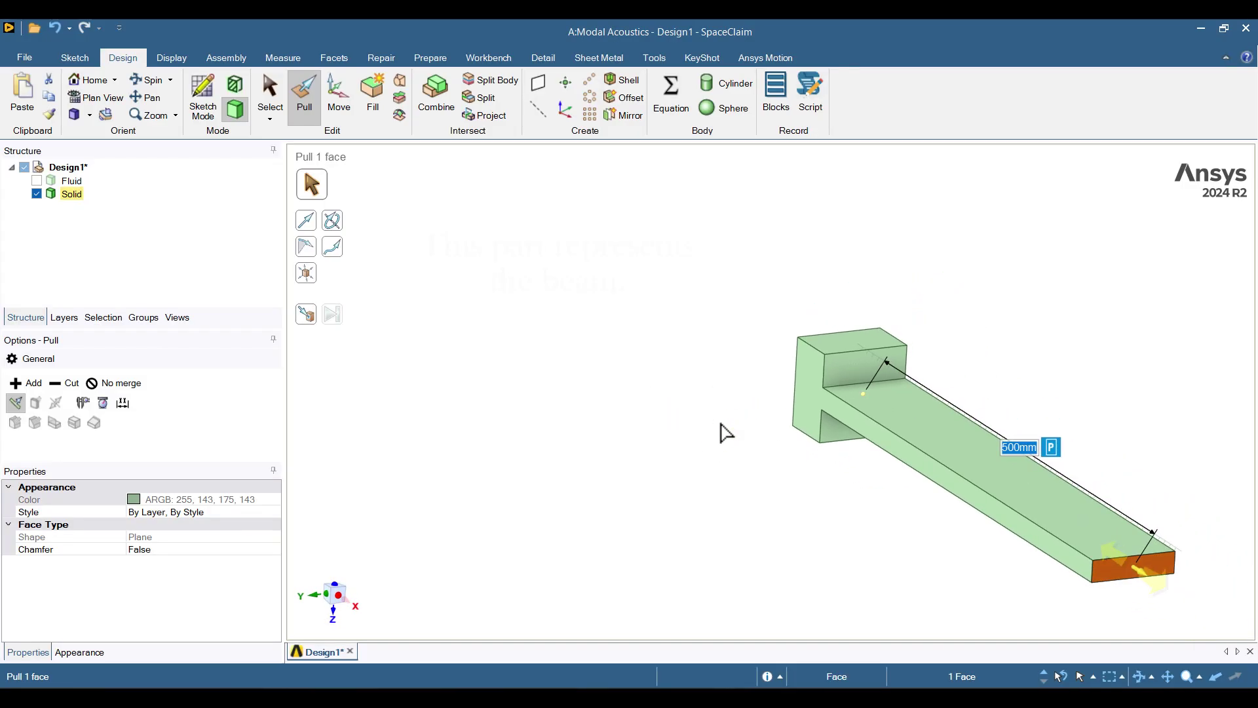
Exit the Pull tool, inspect the Solid beam, and unhide the Fluid body around it
key(Escape)
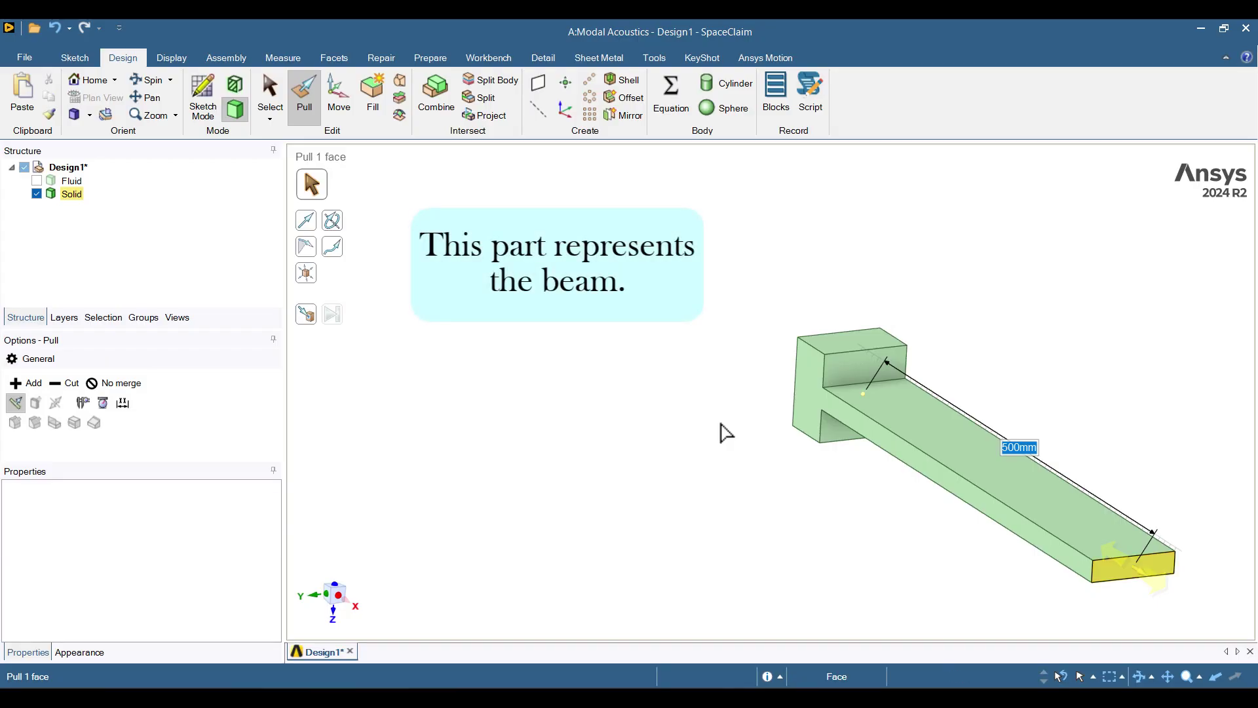
key(Escape)
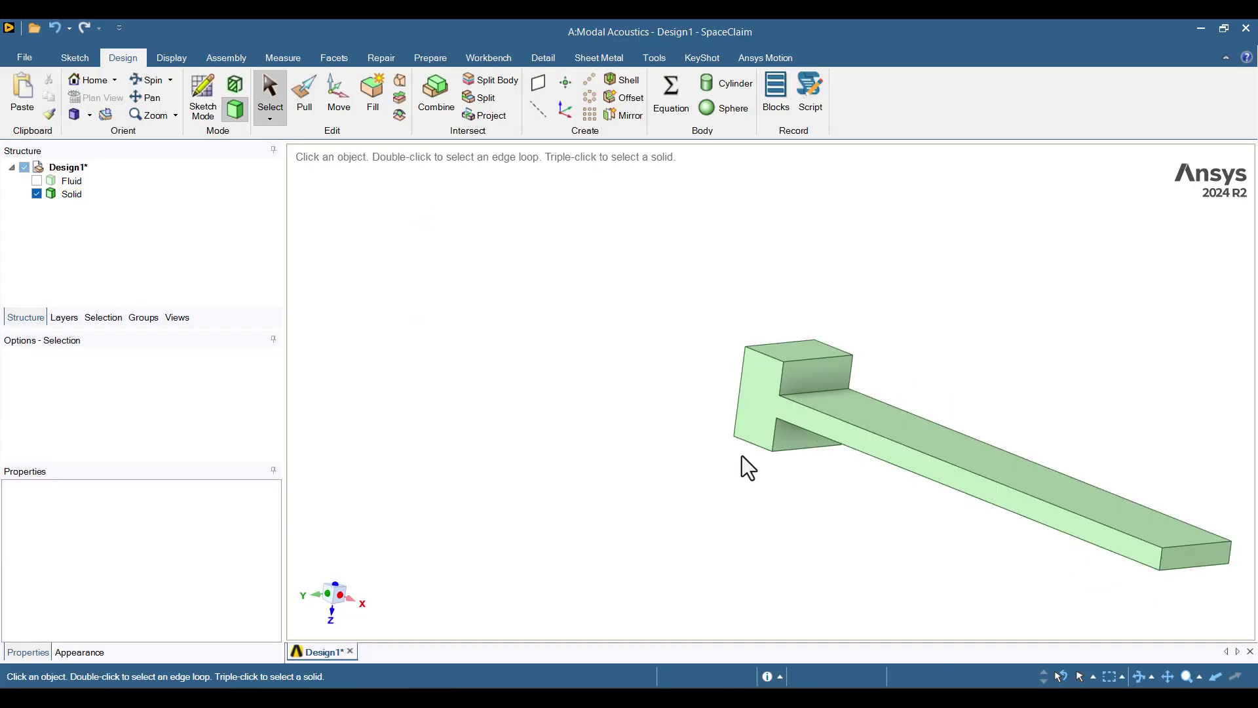
click(65, 196)
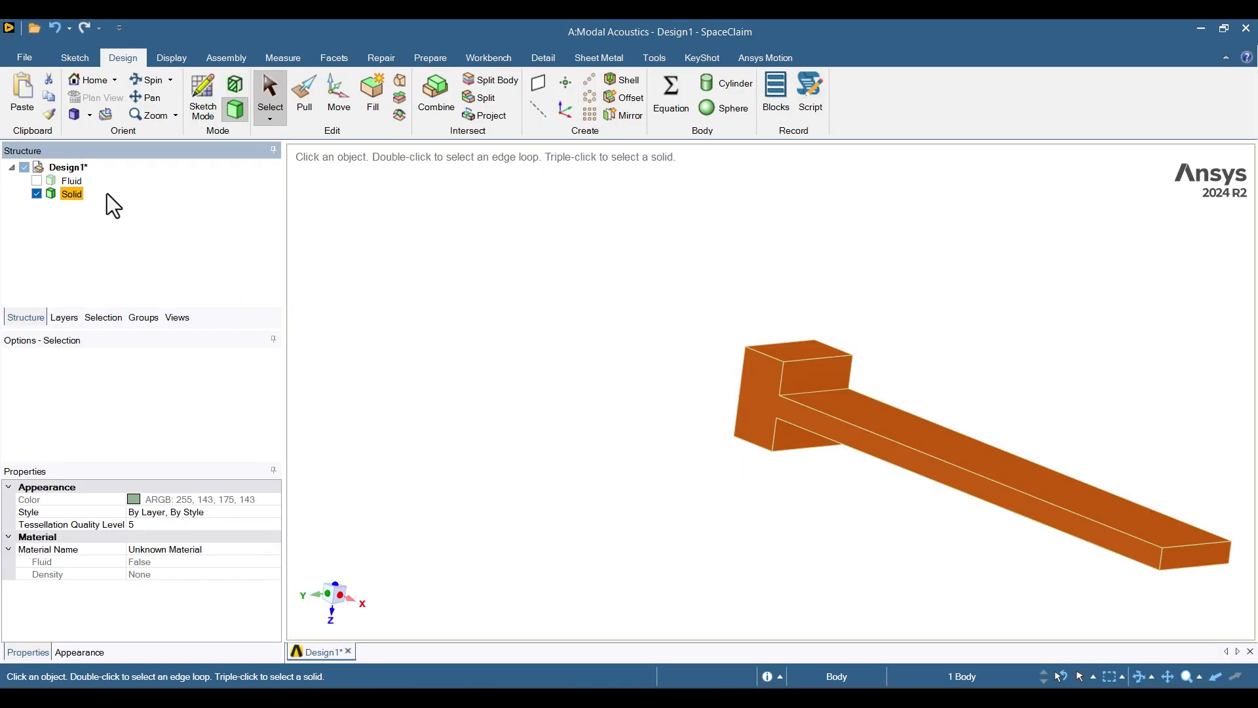
mouse_move(324, 295)
middle_down()
mouse_move(450, 344)
mouse_move(460, 364)
middle_up()
key(Escape)
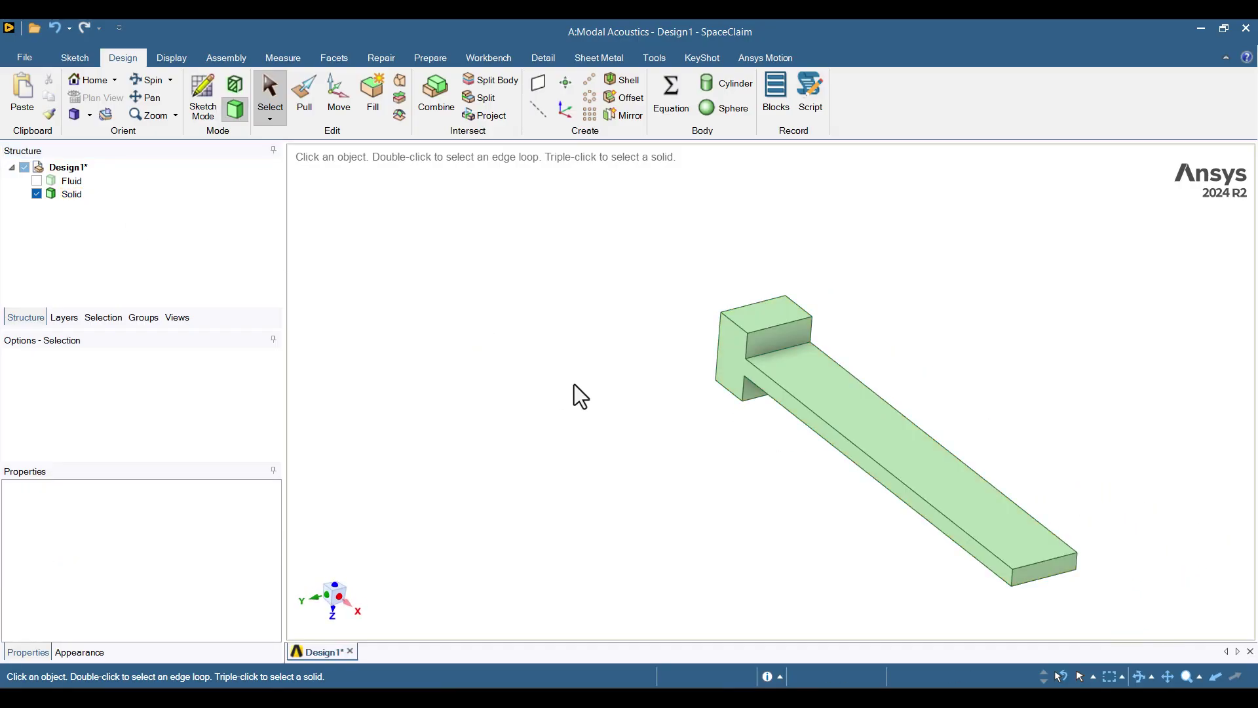
middle_drag(575, 385, 577, 383)
click(36, 181)
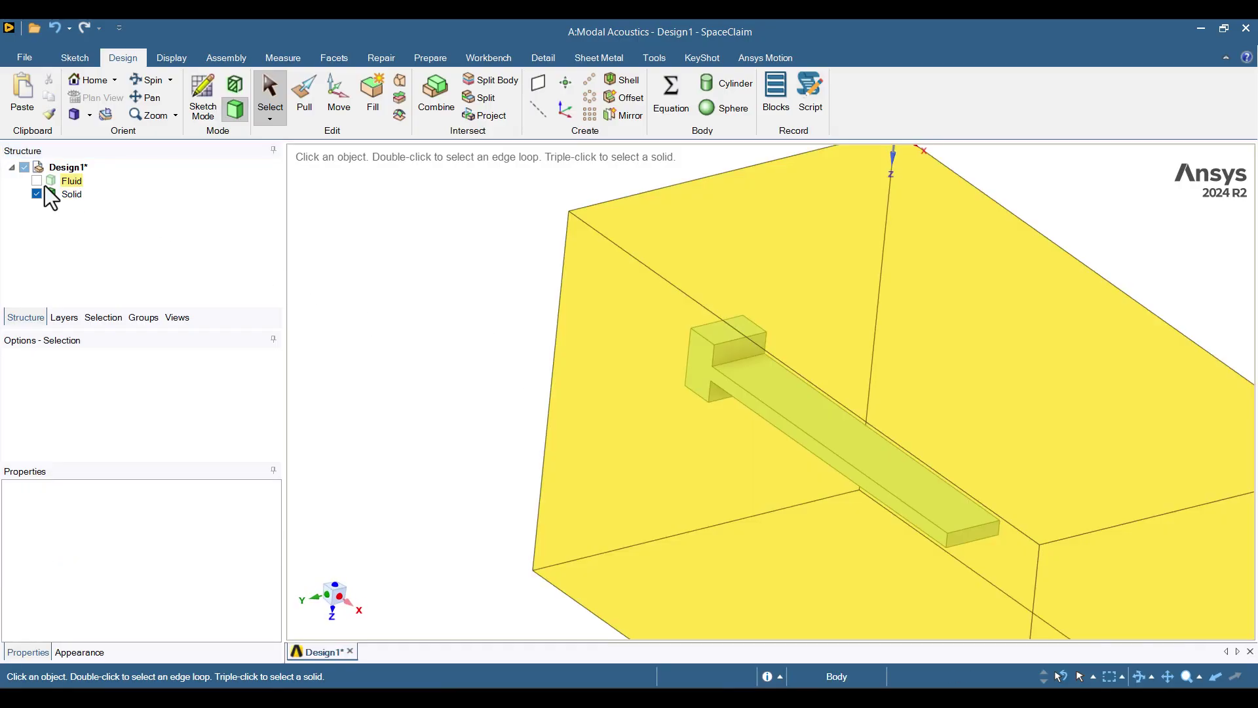
mouse_move(574, 289)
middle_down()
mouse_move(472, 366)
mouse_move(474, 347)
middle_up()
scroll(473, 349, down, 2)
Combine to cut the beam region out of Fluid and discard the duplicate Solid region
click(426, 103)
middle_drag(441, 304, 466, 328)
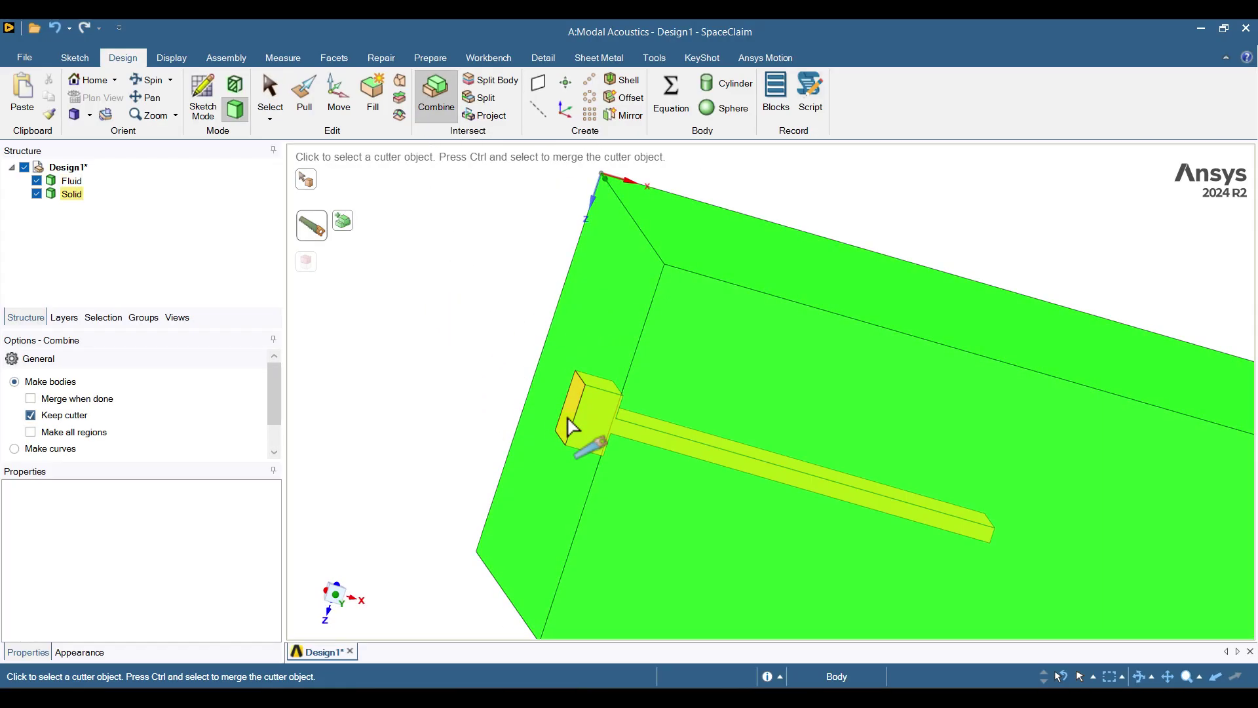
click(571, 425)
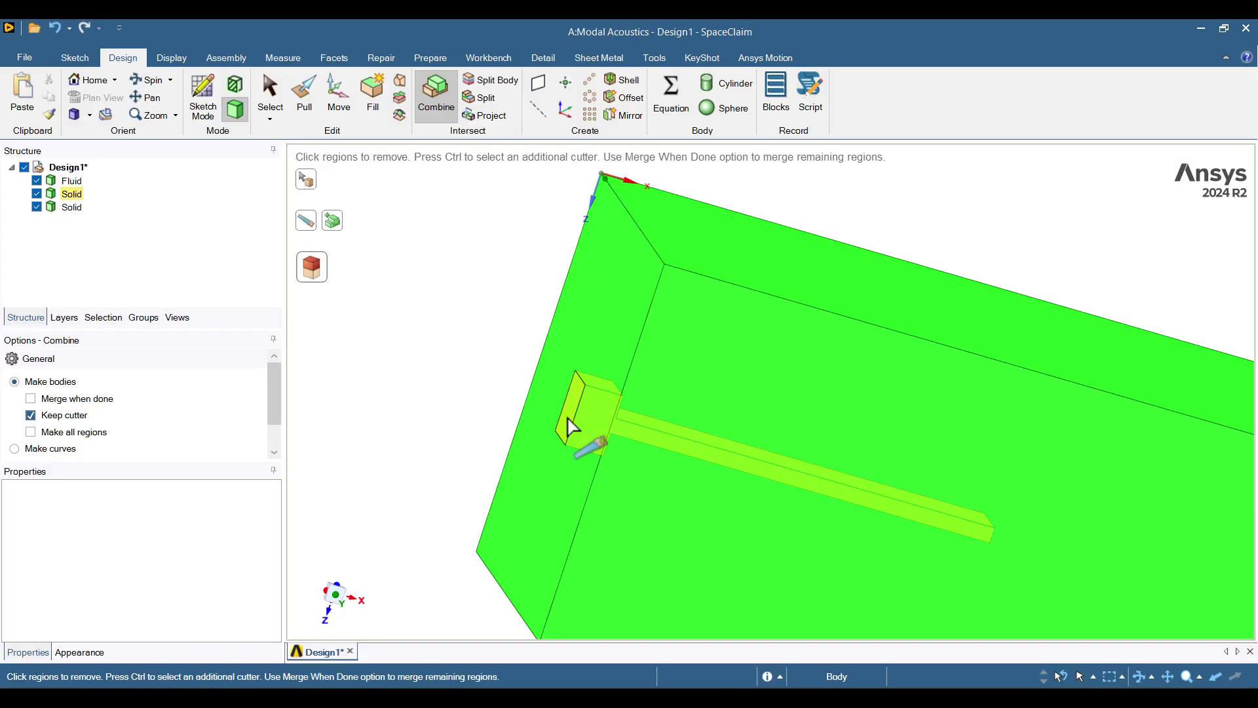
click(570, 425)
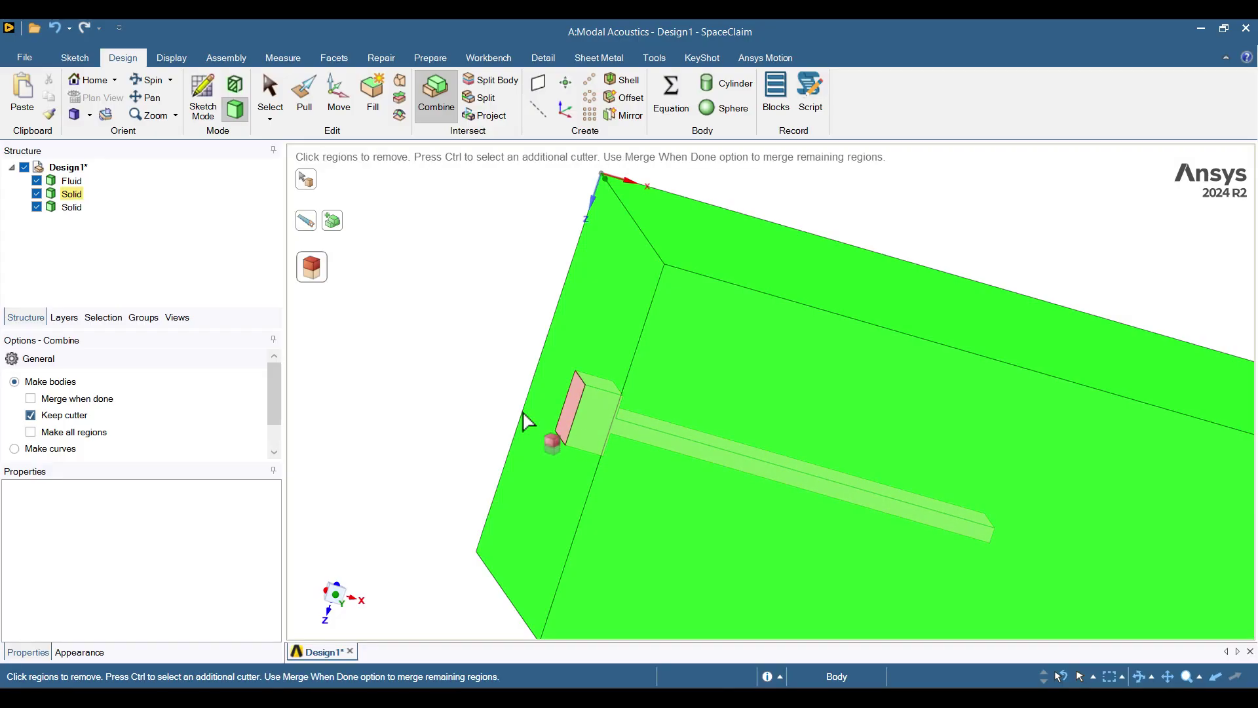
click(67, 210)
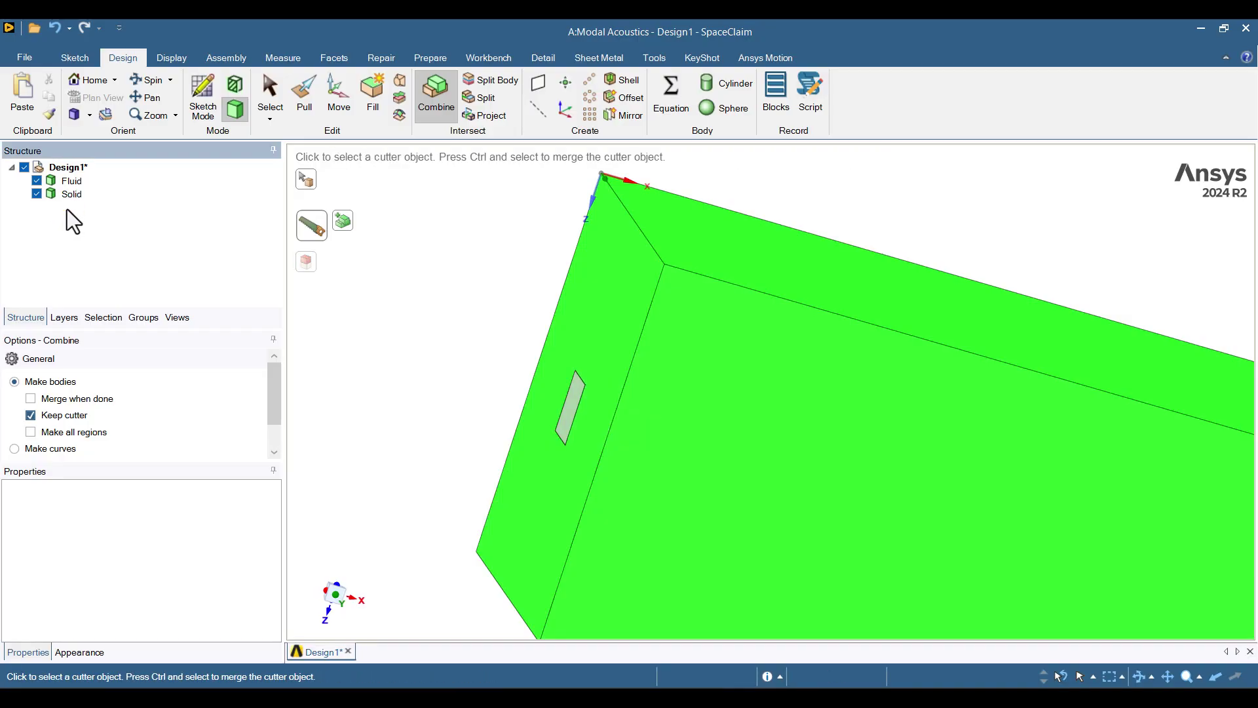
click(407, 293)
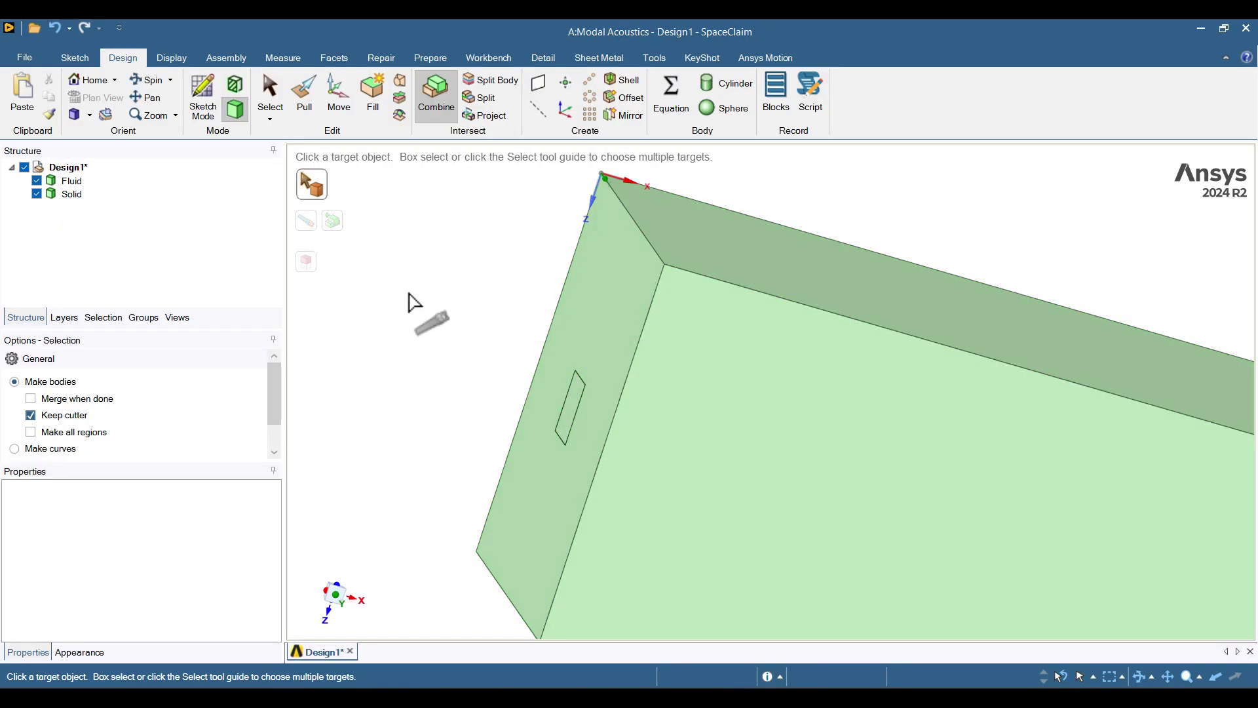
Make the Fluid box transparent via its faces' mini-toolbar
key(Escape)
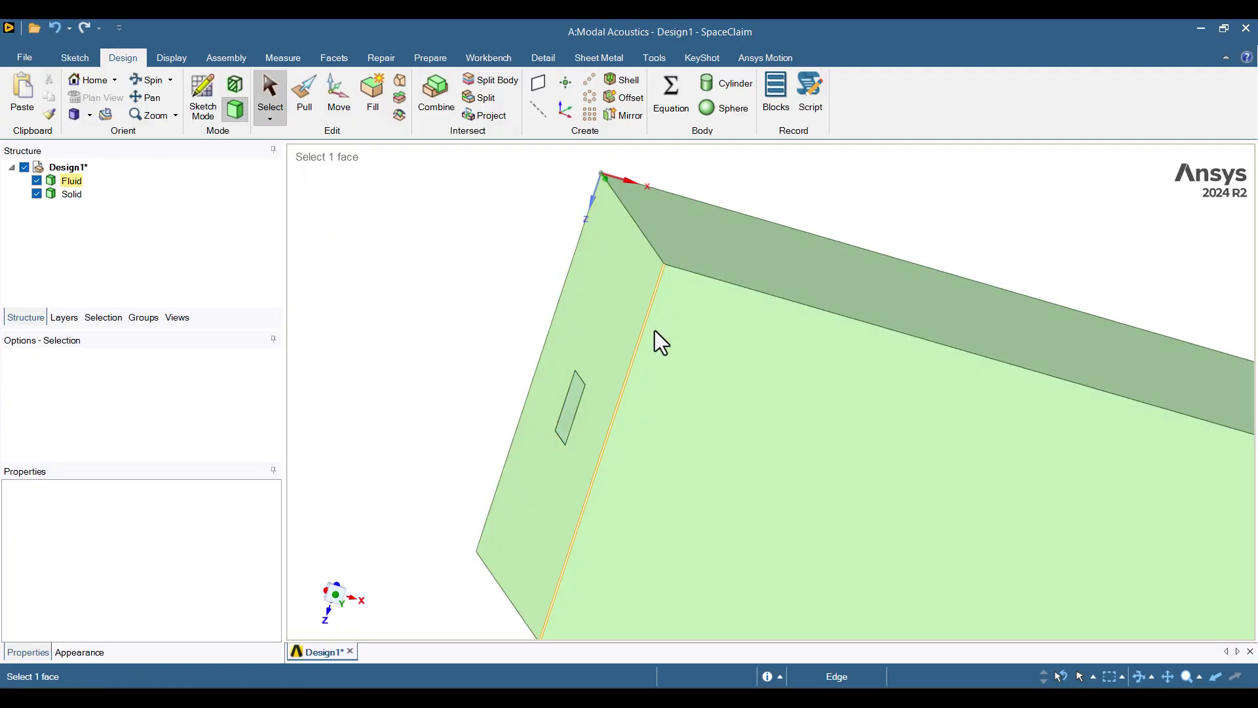
click(862, 455)
click(778, 397)
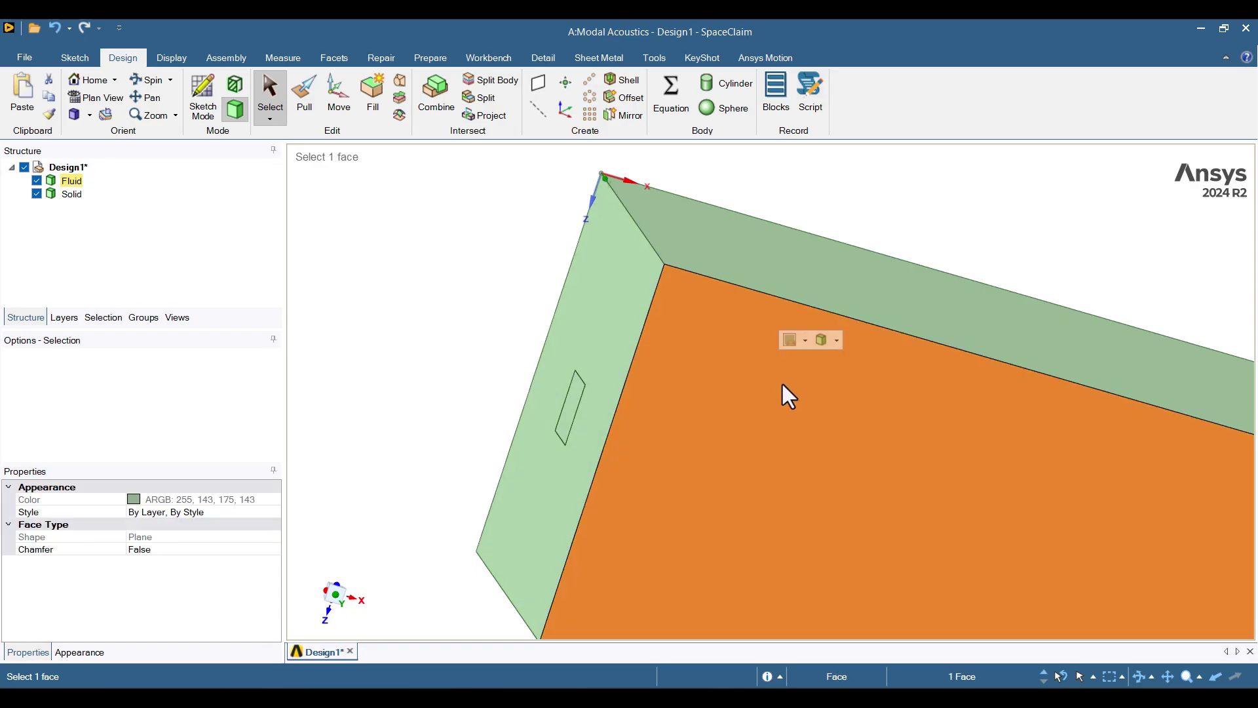
click(834, 340)
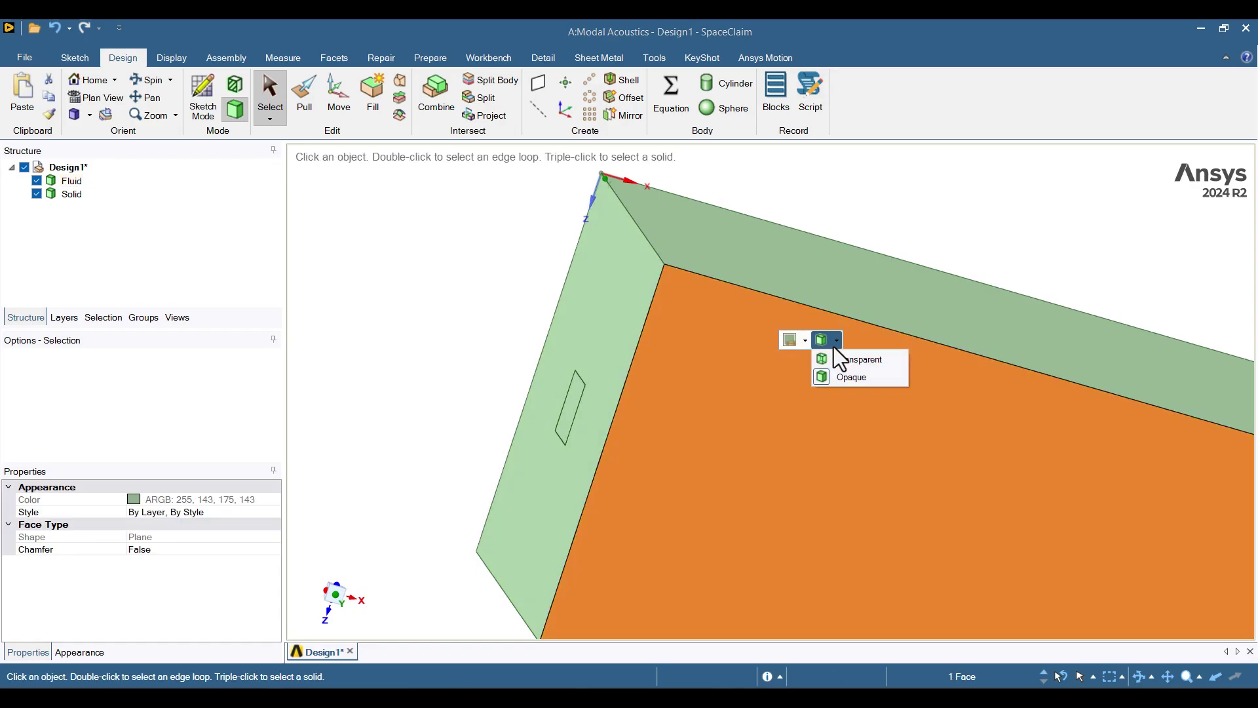
click(843, 361)
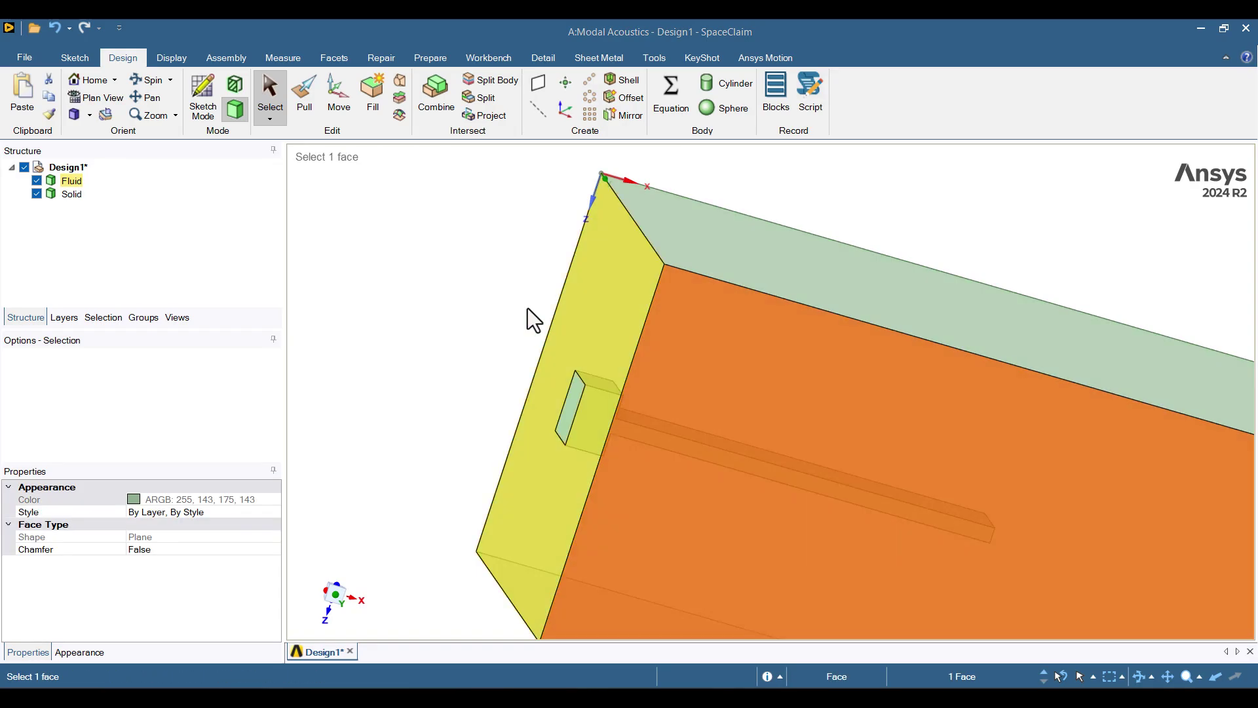
Hide the Solid beam to inspect the cavity, then show it again
middle_drag(482, 300, 408, 307)
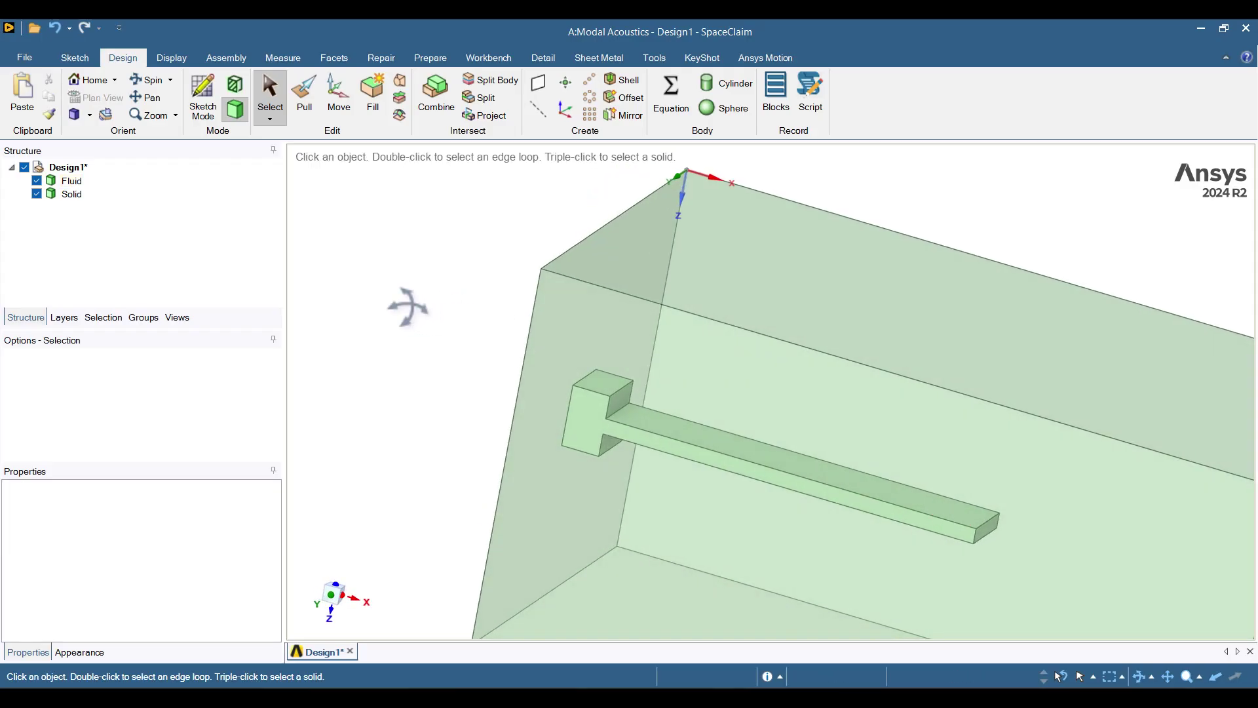
click(36, 194)
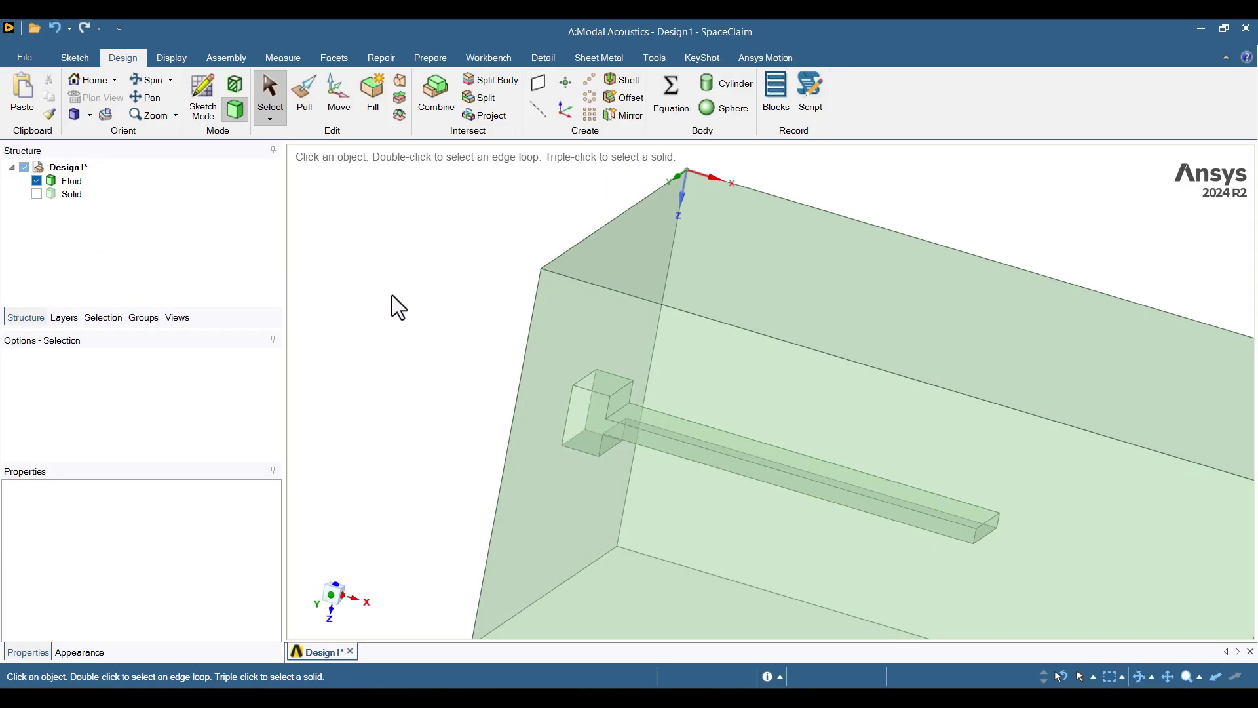
mouse_move(393, 295)
middle_down()
mouse_move(484, 302)
mouse_move(520, 352)
middle_up()
middle_drag(717, 339, 321, 295)
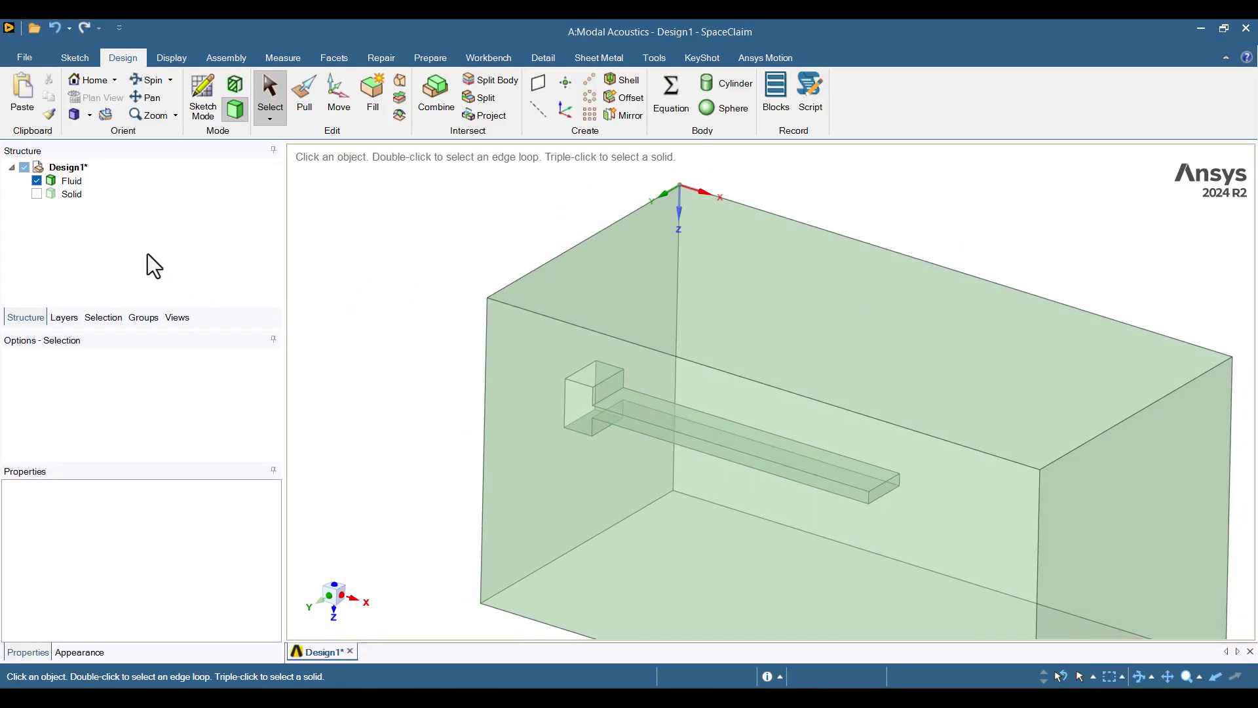
click(36, 193)
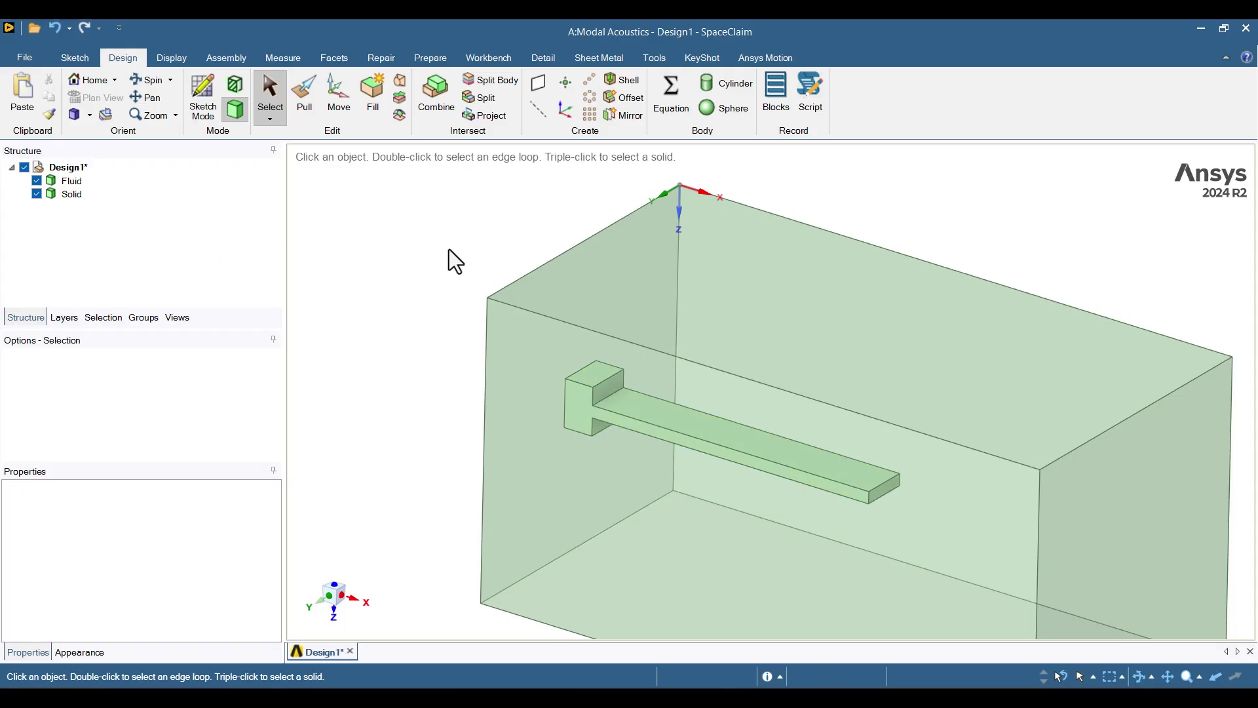
Share Fluid and Solid topology (9 faces, 24 edges), then close SpaceClaim
click(485, 57)
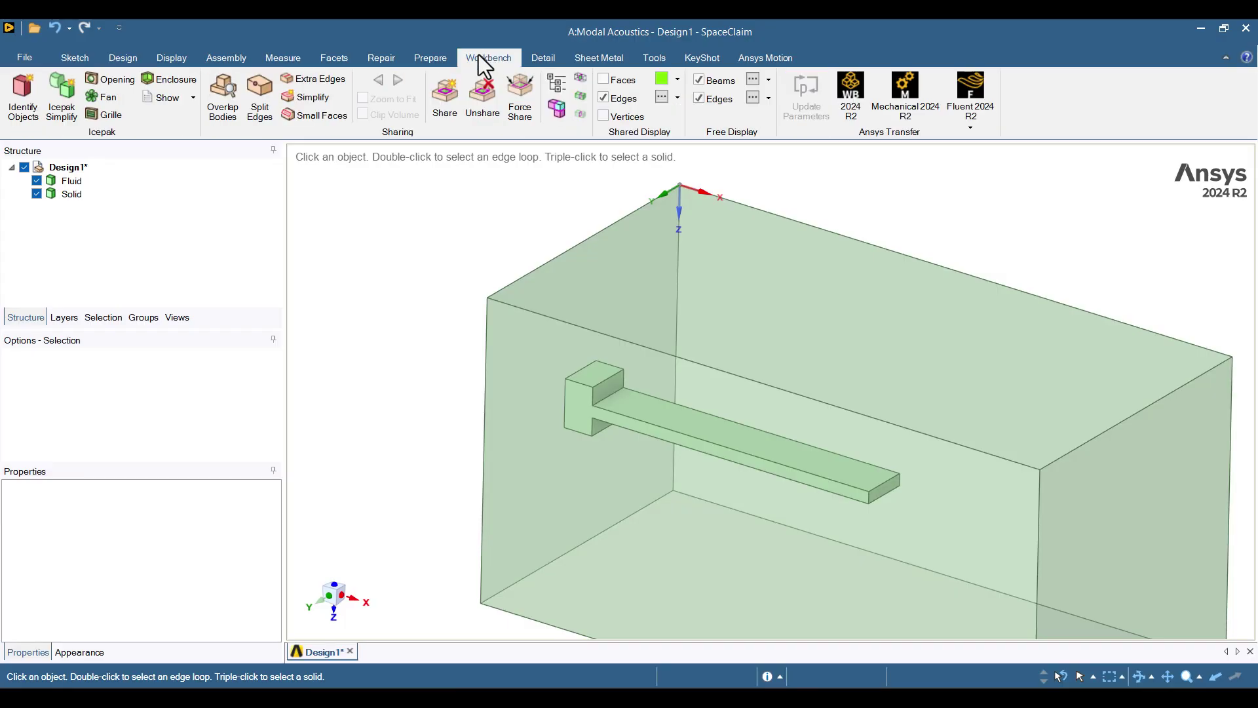
click(437, 105)
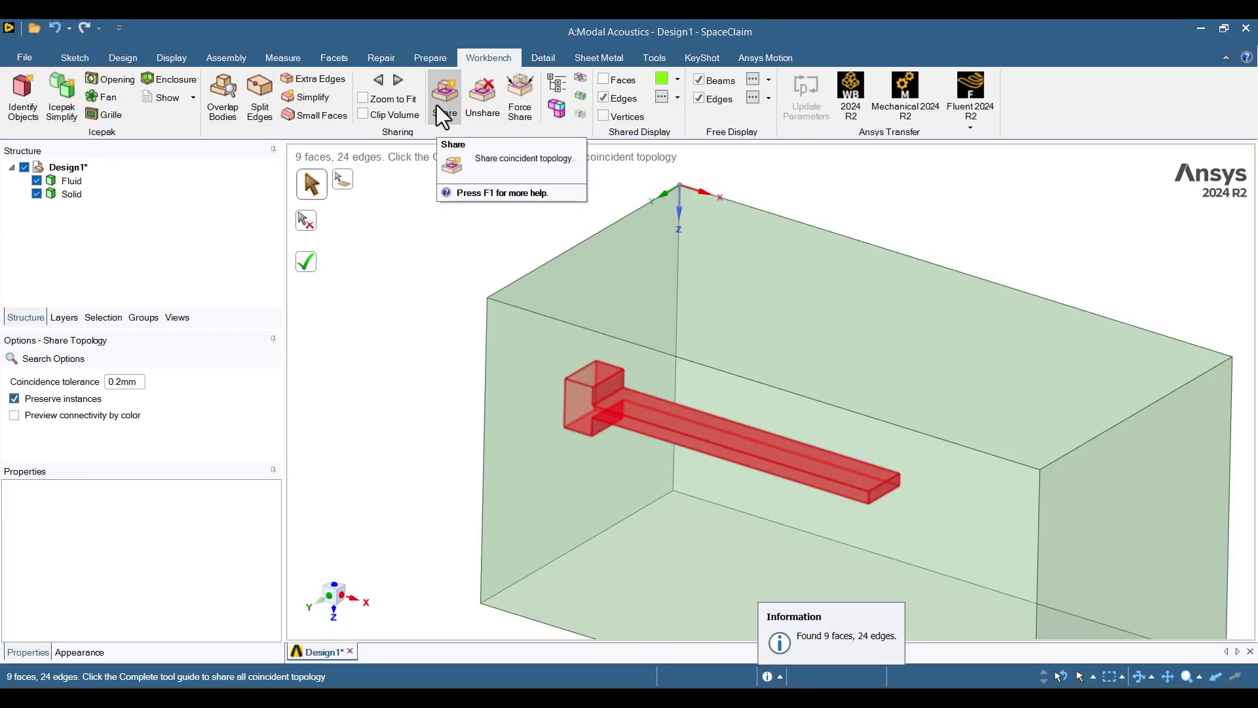
click(306, 267)
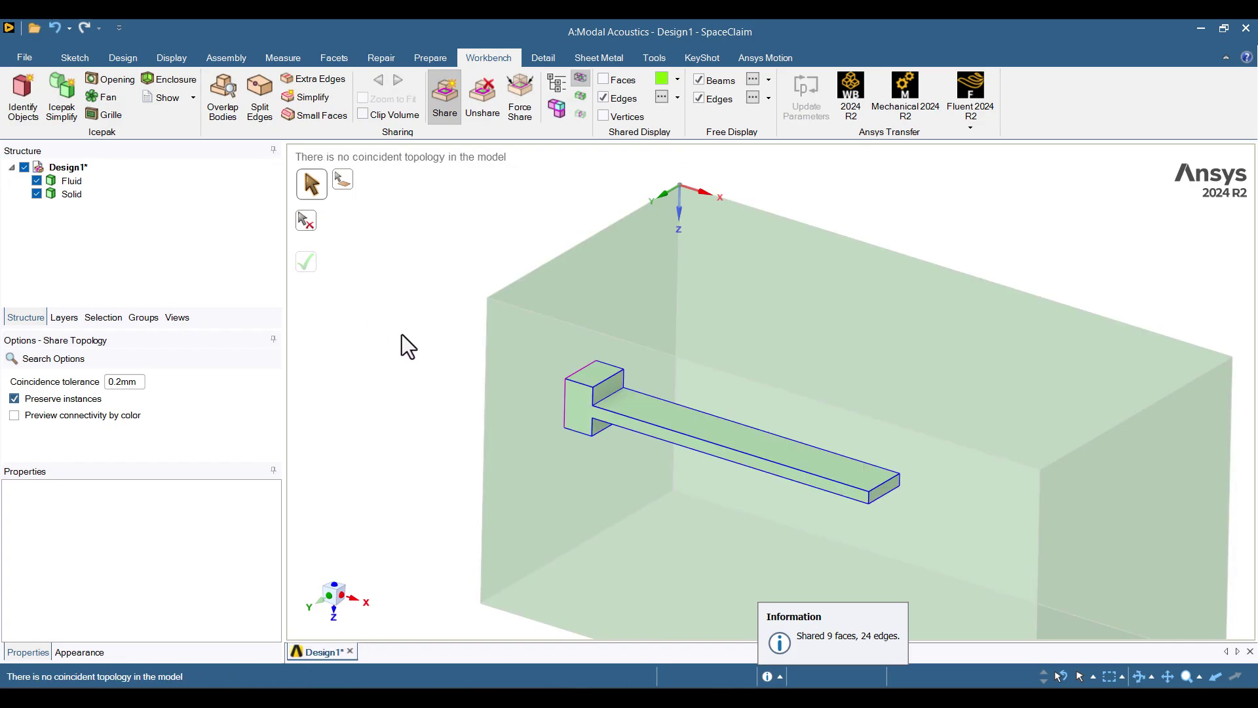
scroll(403, 335, down, 2)
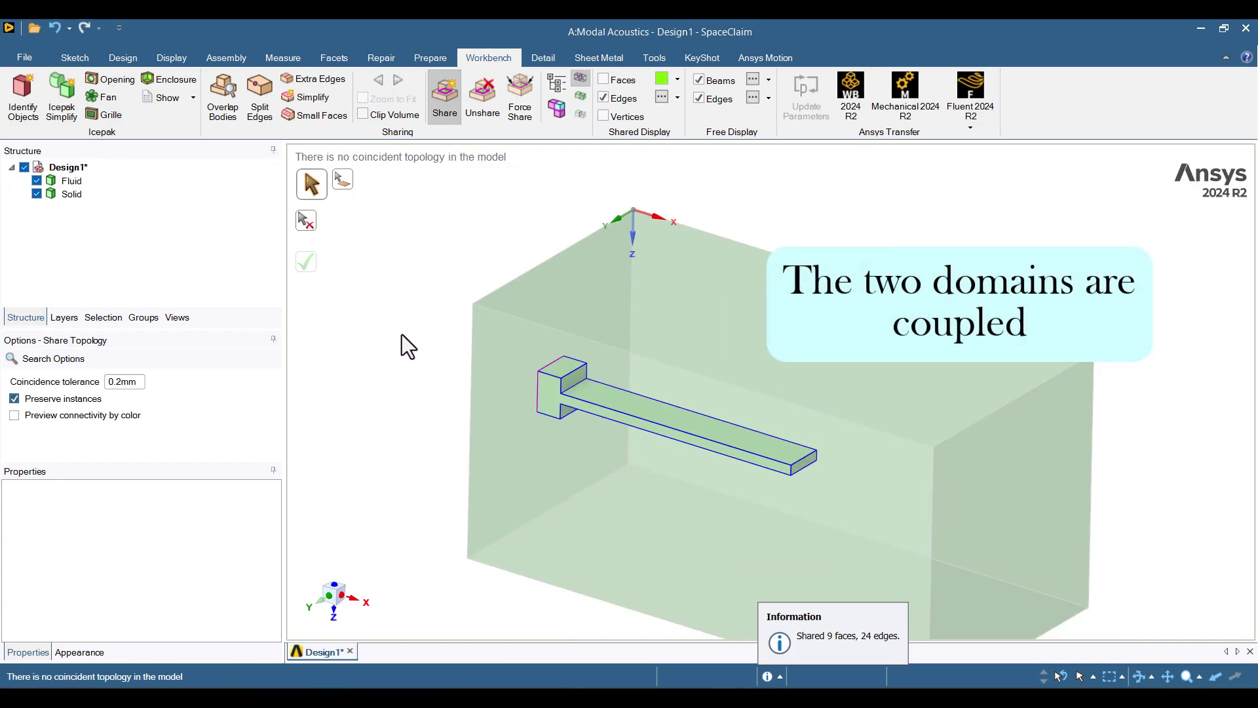
scroll(403, 335, down, 1)
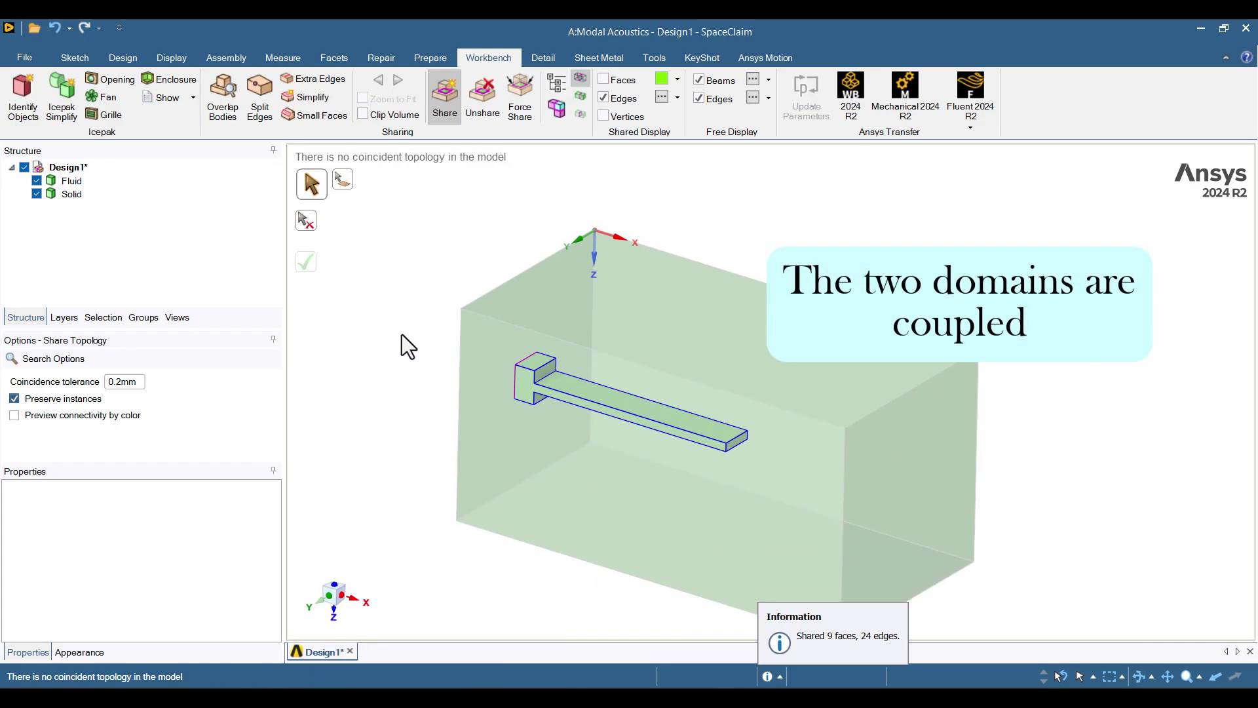
click(1245, 27)
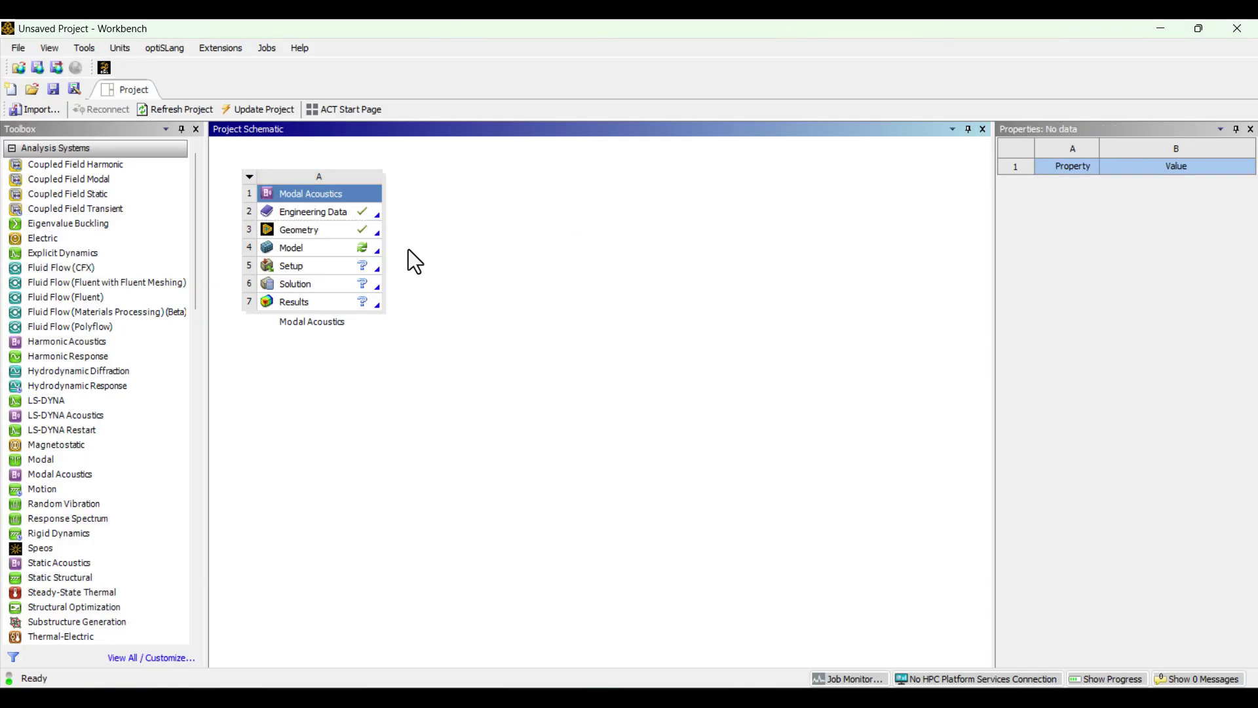
Launch Mechanical from the Model cell of the Modal Acoustics system
double_click(281, 253)
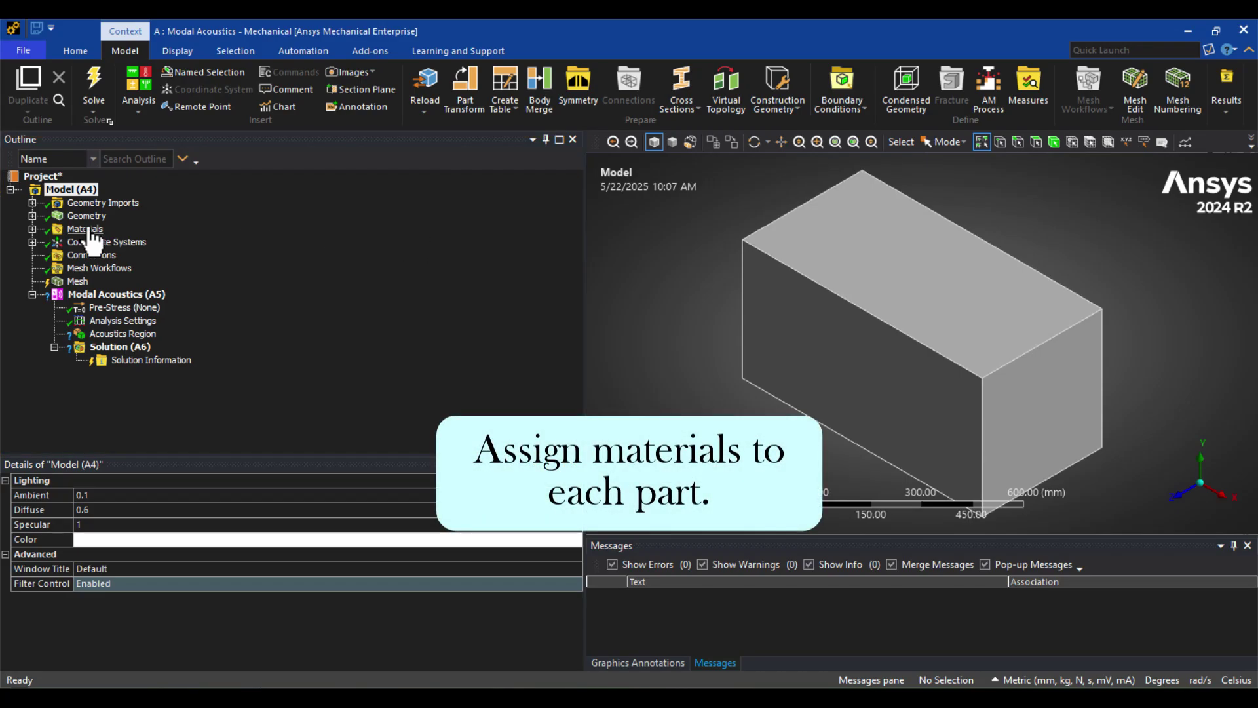
Assign Water Liquid as the Fluid body's material
click(31, 215)
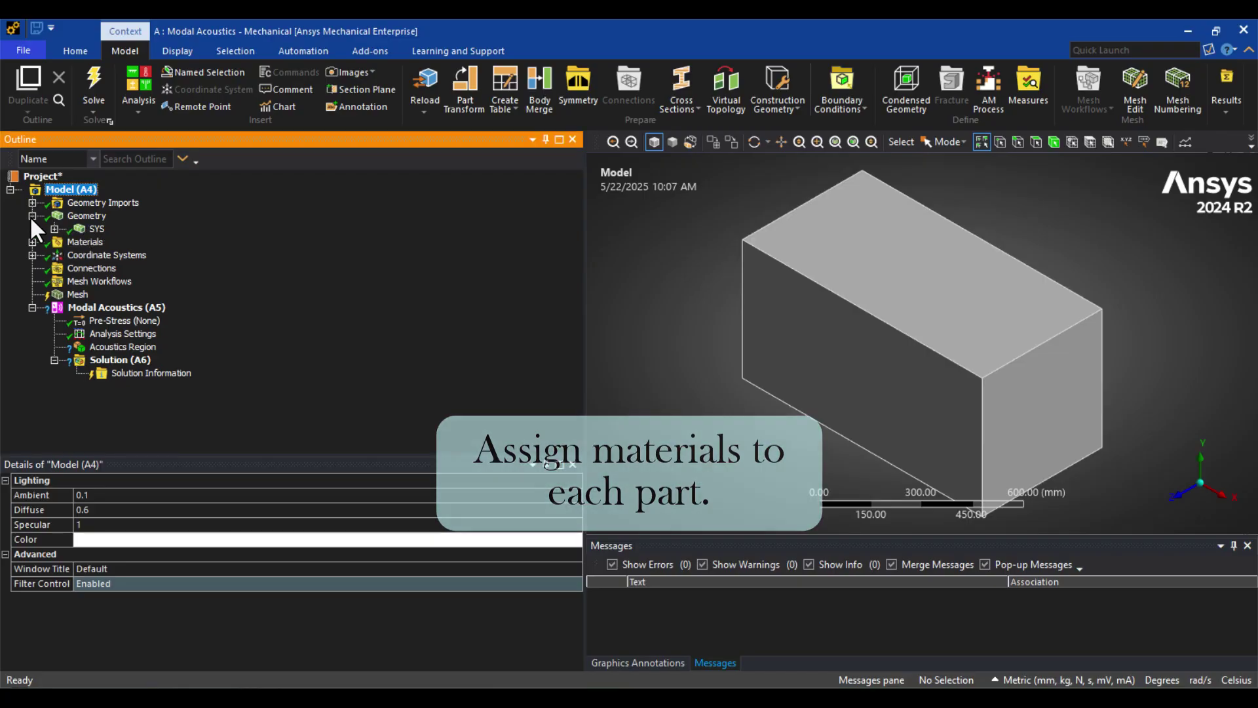
click(53, 228)
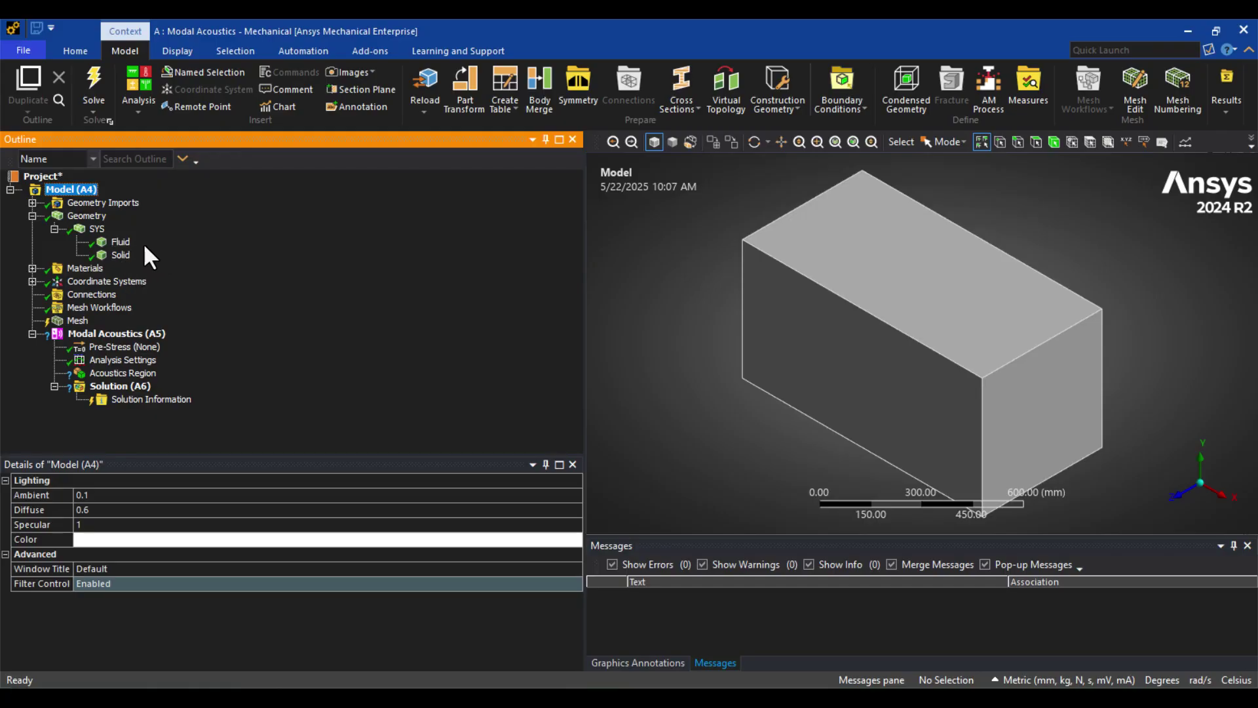
click(122, 245)
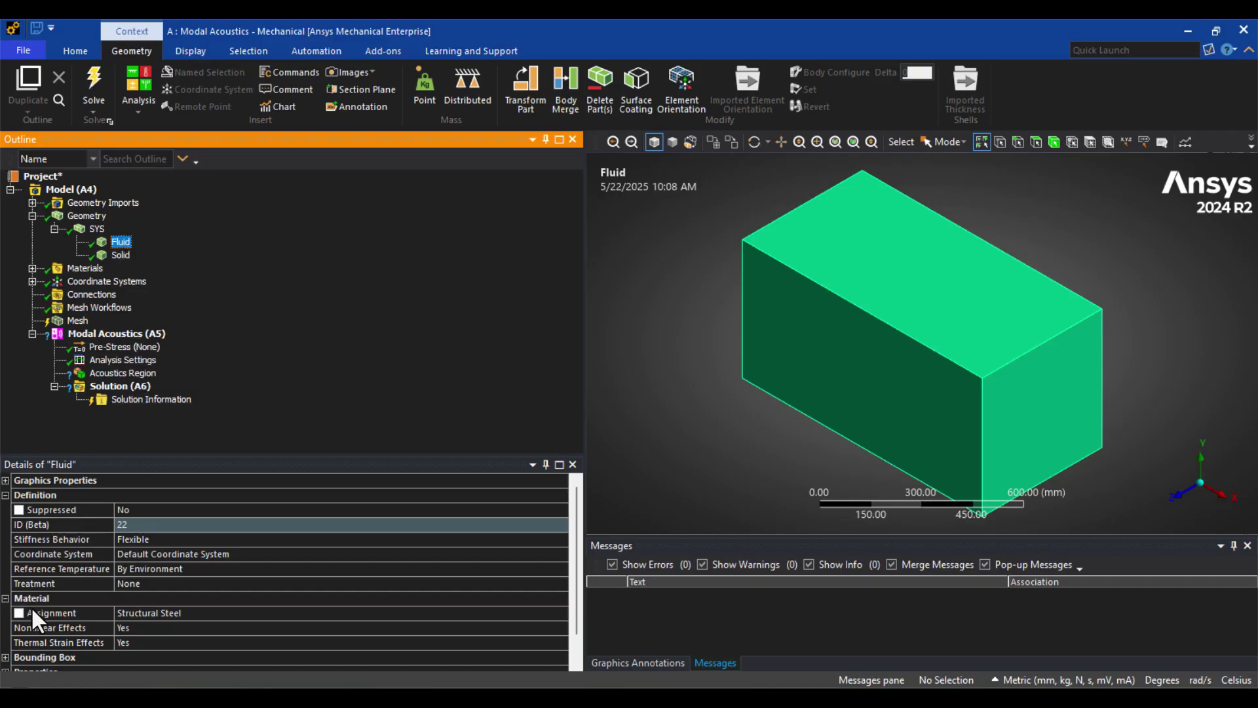
click(155, 617)
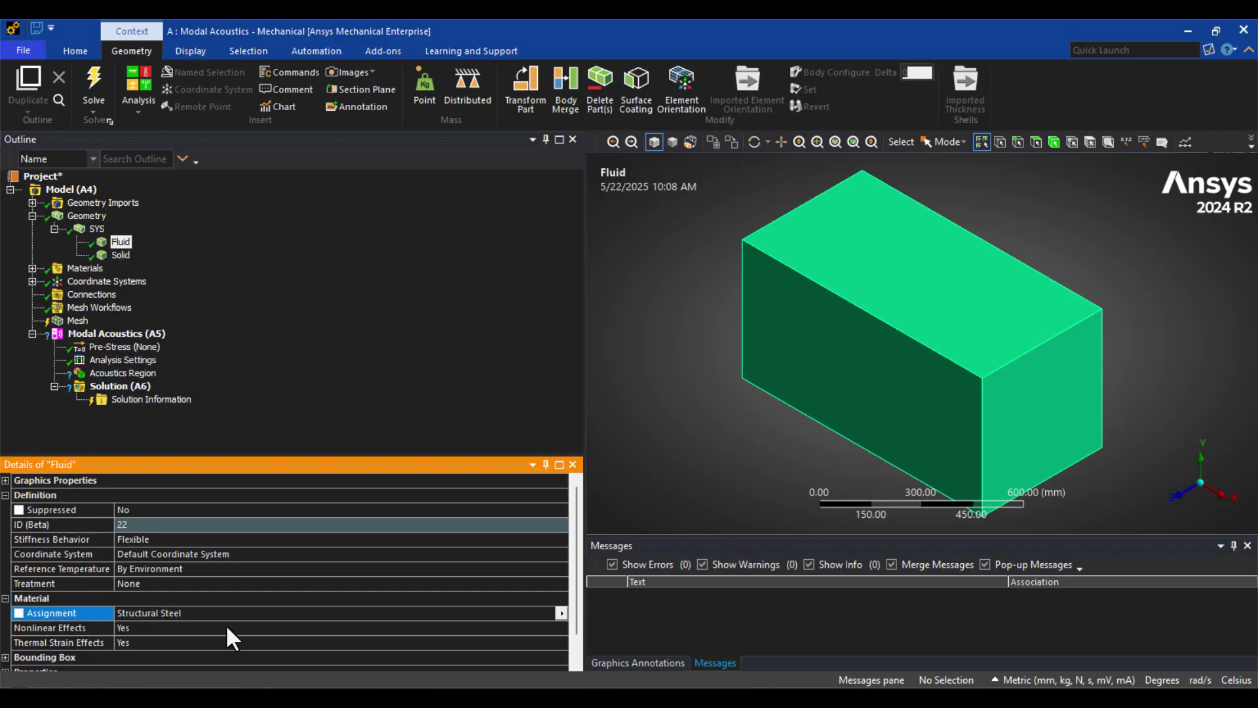
click(563, 613)
click(616, 449)
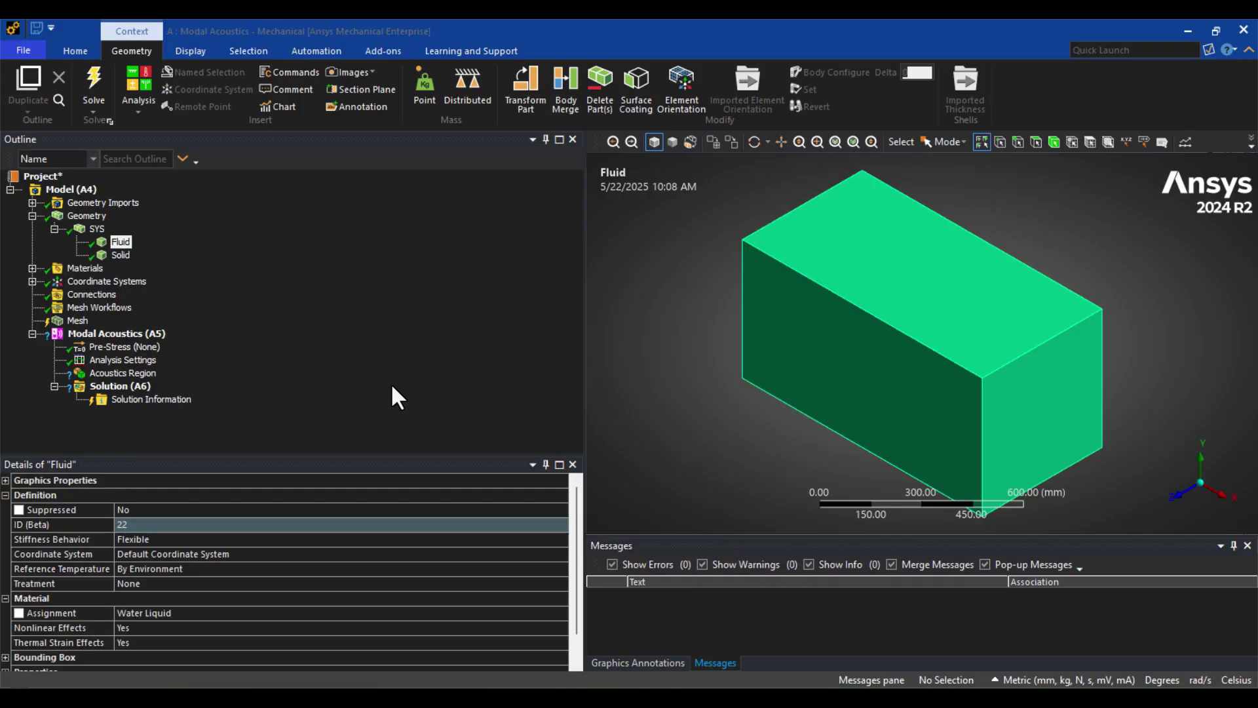
Check the Solid body's material assignment, keeping Structural Steel
click(120, 256)
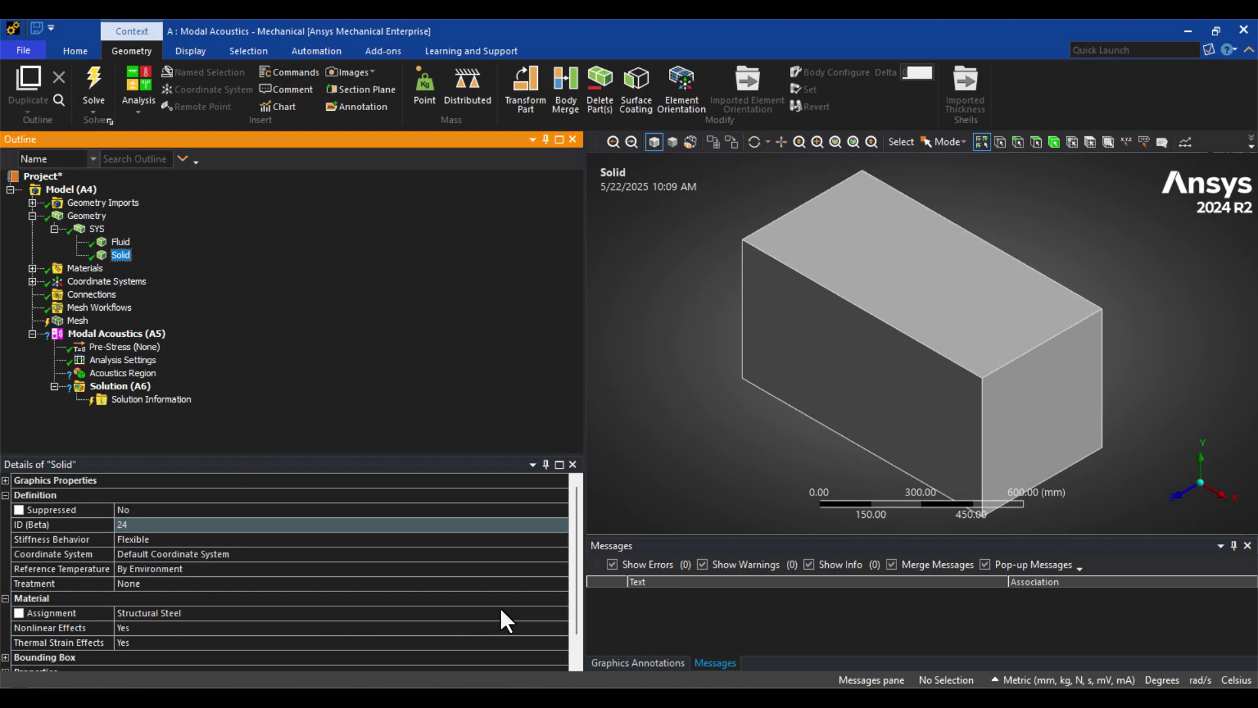
click(559, 613)
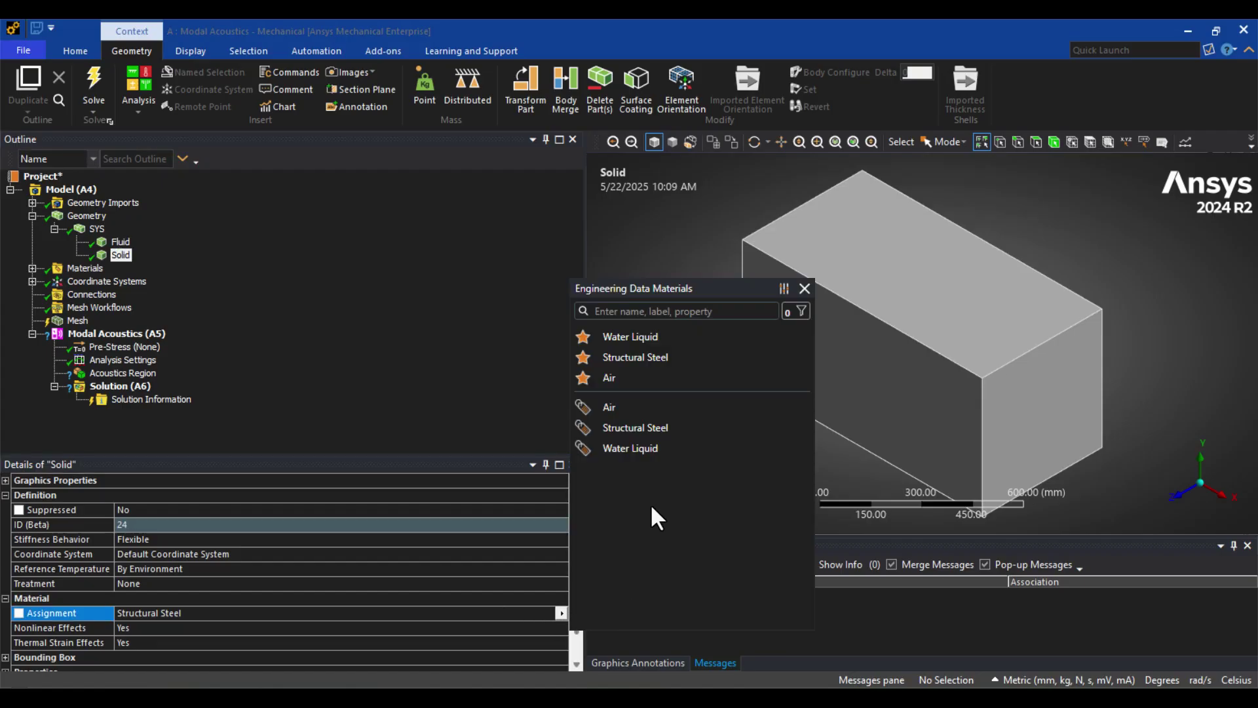
click(631, 312)
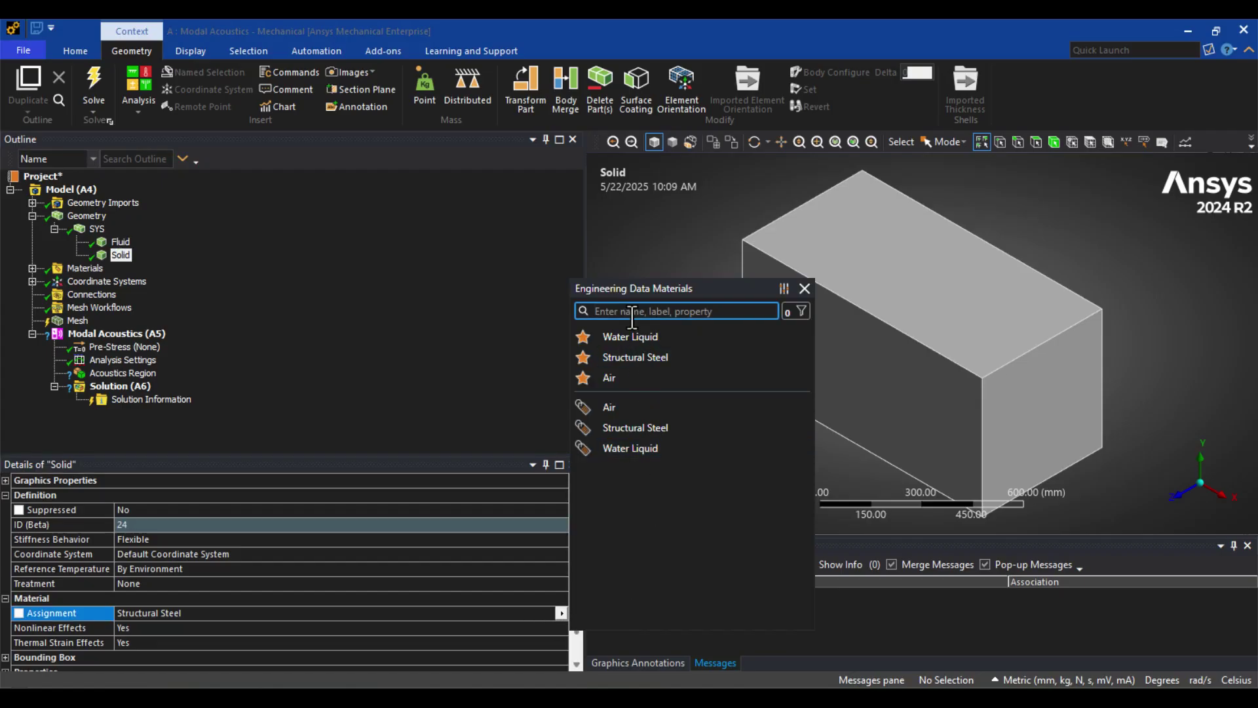
text(al)
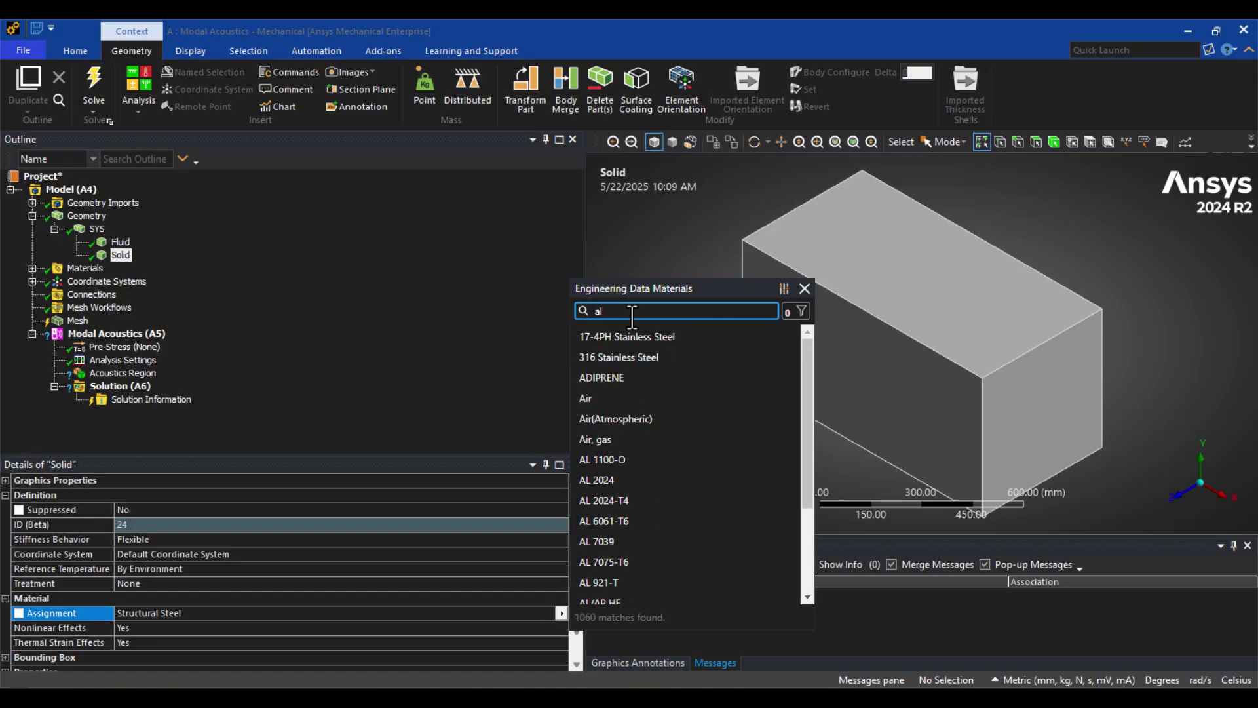
scroll(776, 393, down, 3)
scroll(777, 521, down, 3)
scroll(776, 590, down, 2)
scroll(766, 443, up, 3)
click(805, 289)
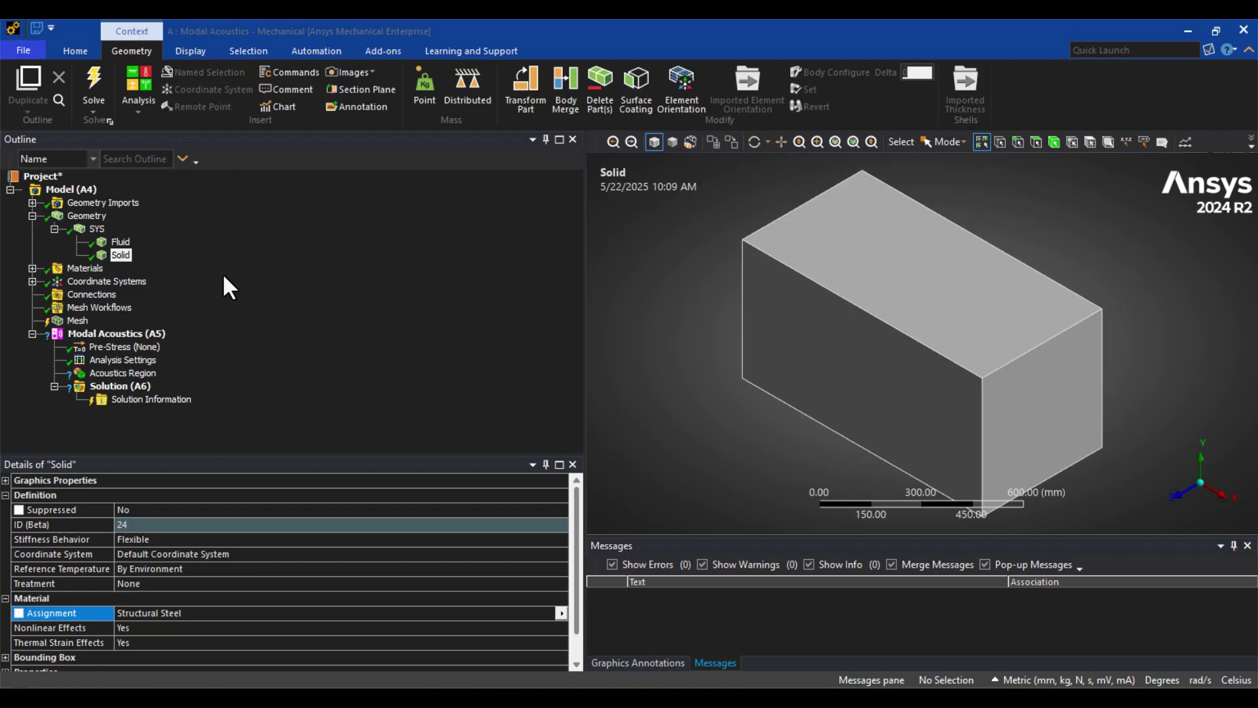
Generate the initial default mesh
click(74, 321)
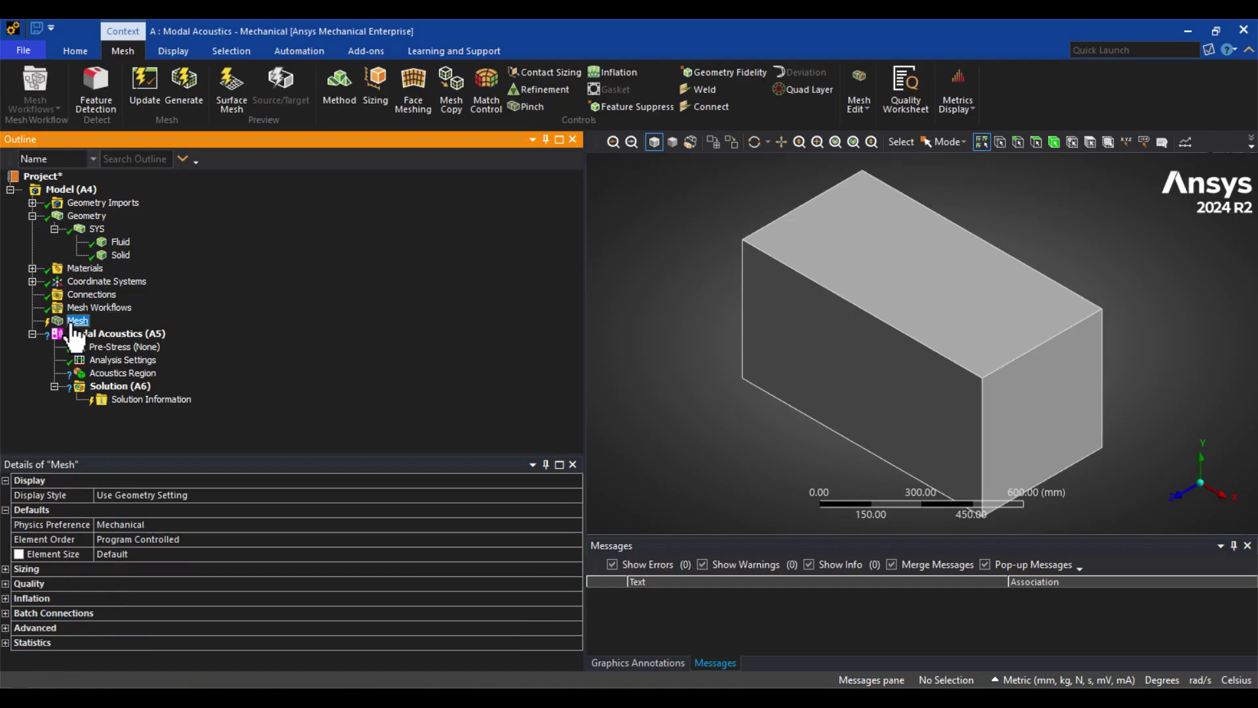
right_click(75, 331)
click(136, 369)
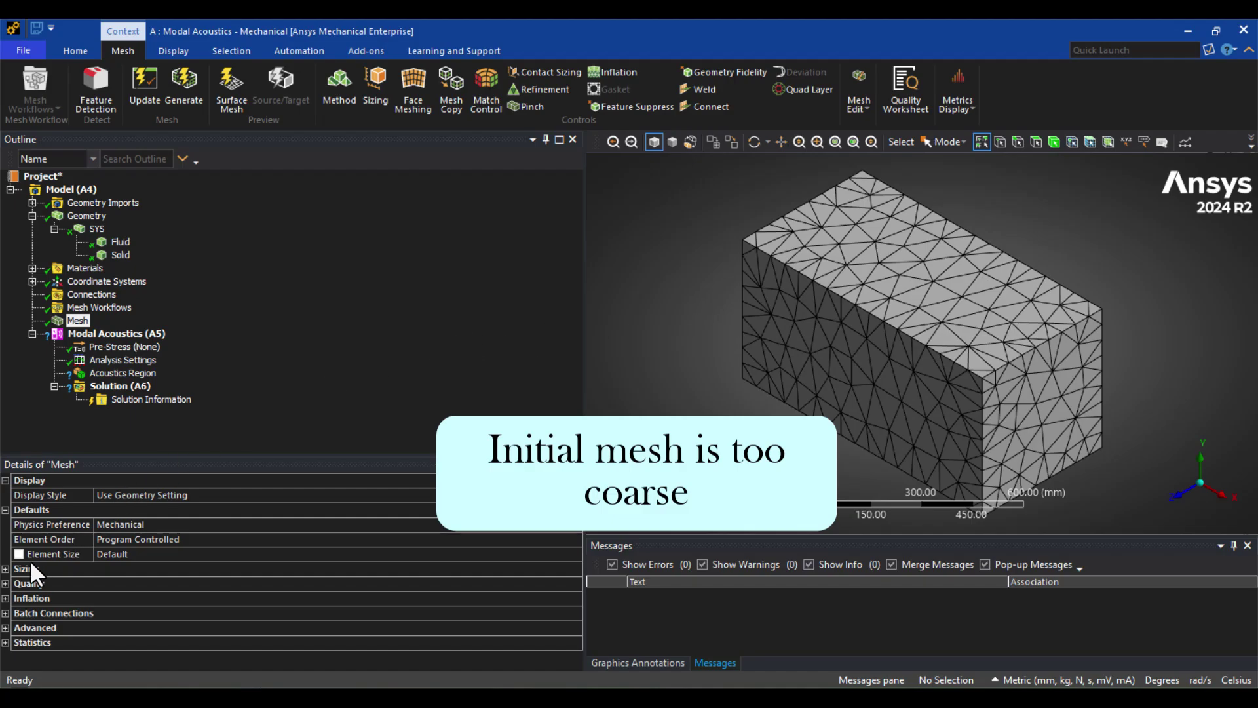
Set mesh sizing resolution to 4 and refresh the mesh
click(4, 568)
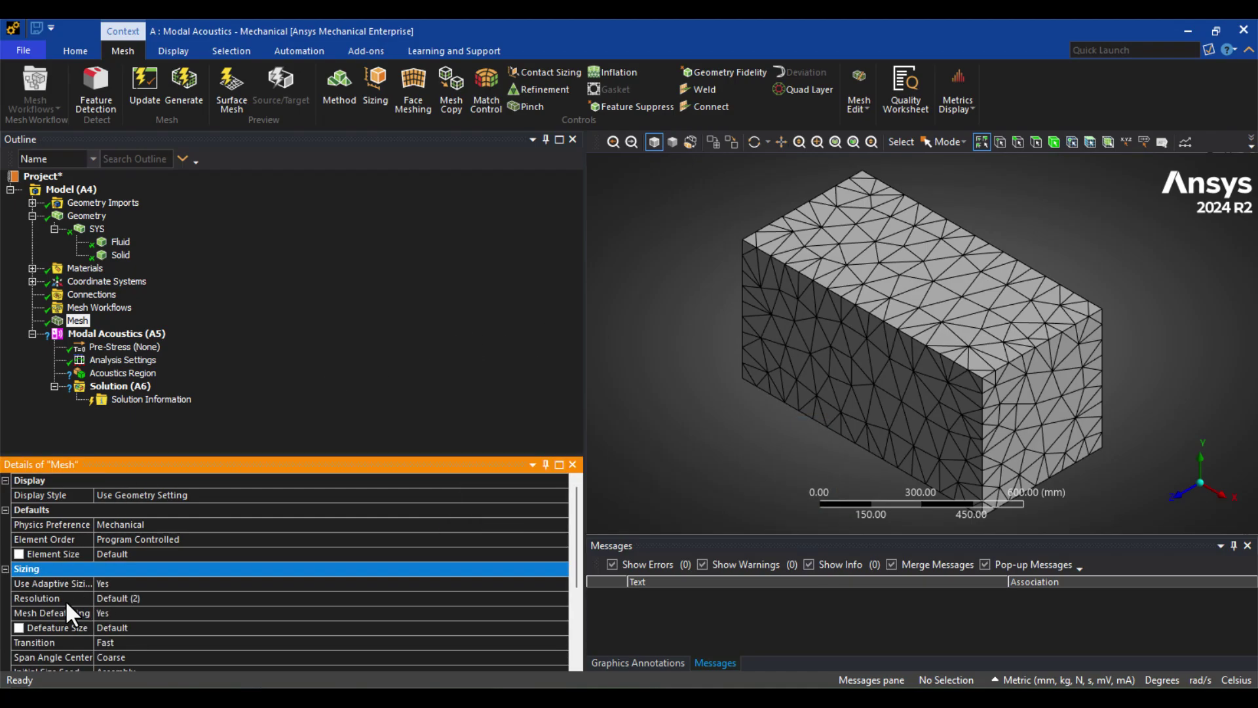
click(192, 597)
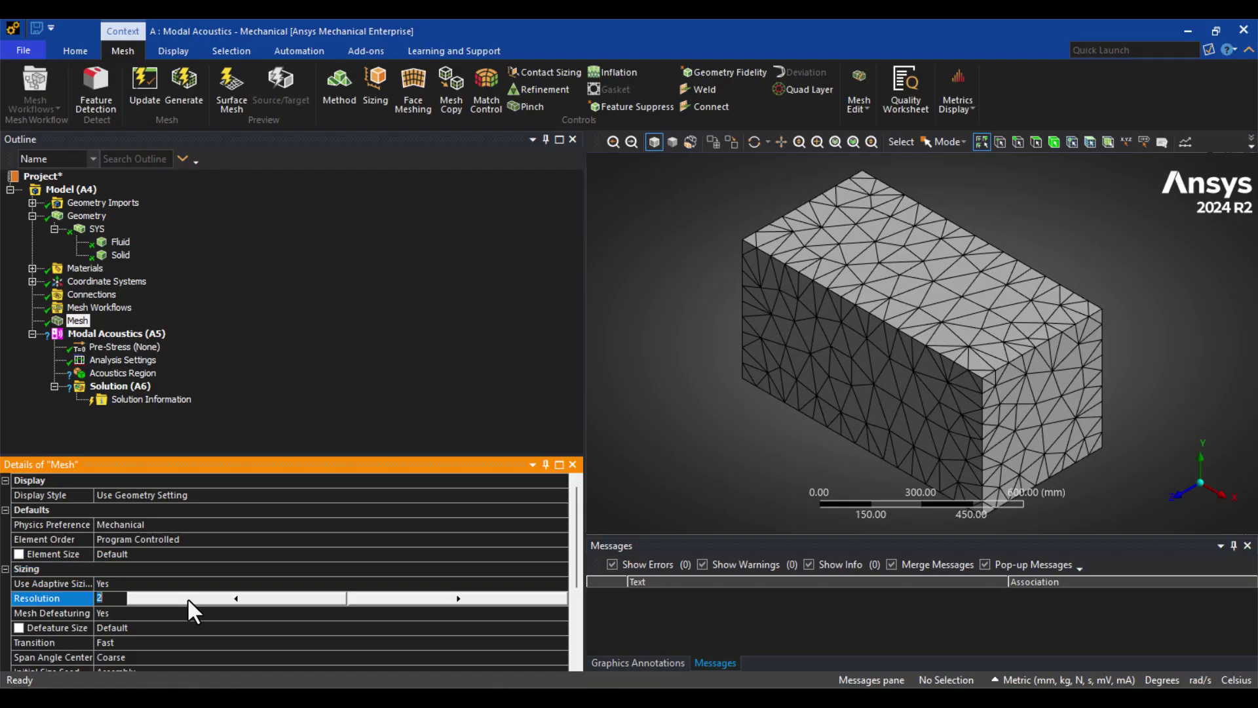
text(4)
key(Return)
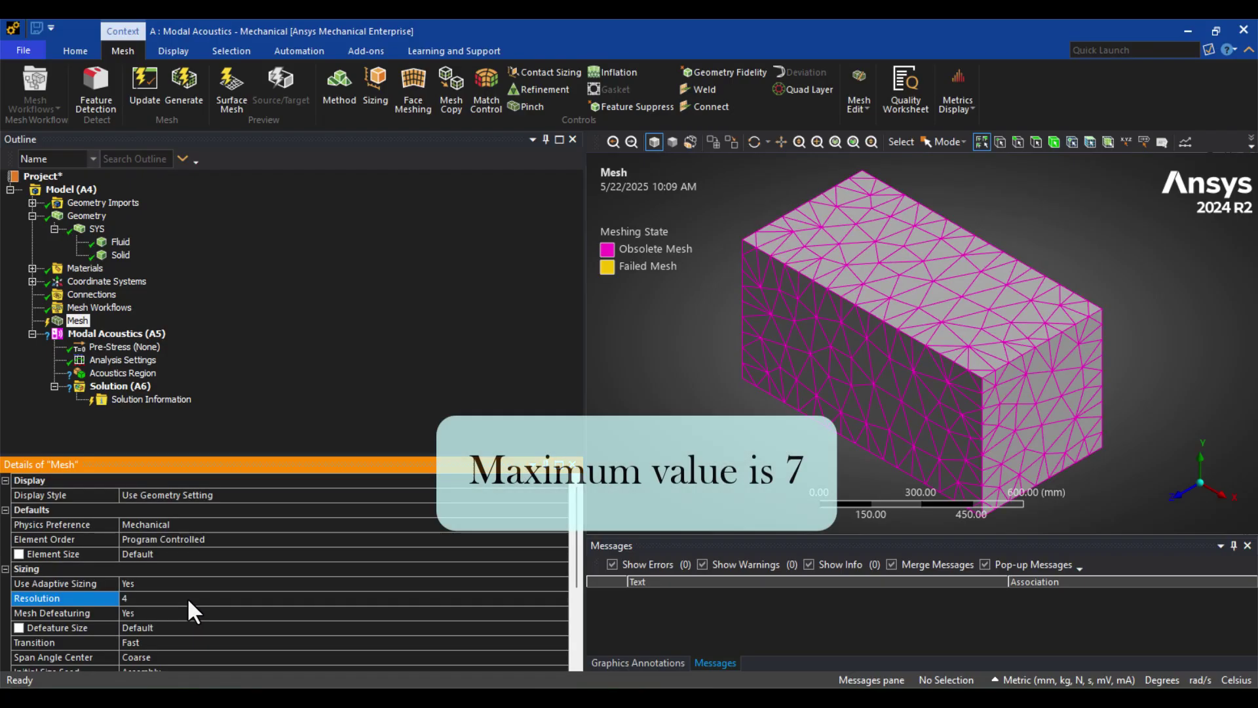
right_click(128, 350)
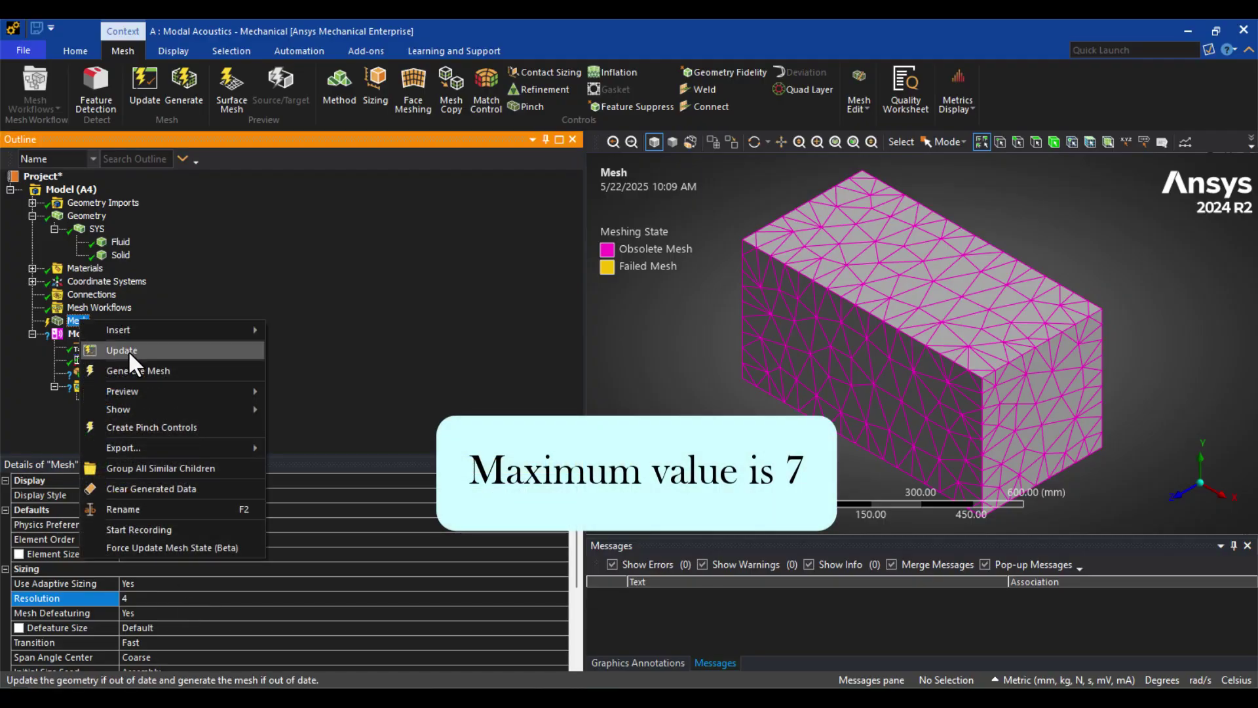
key(Escape)
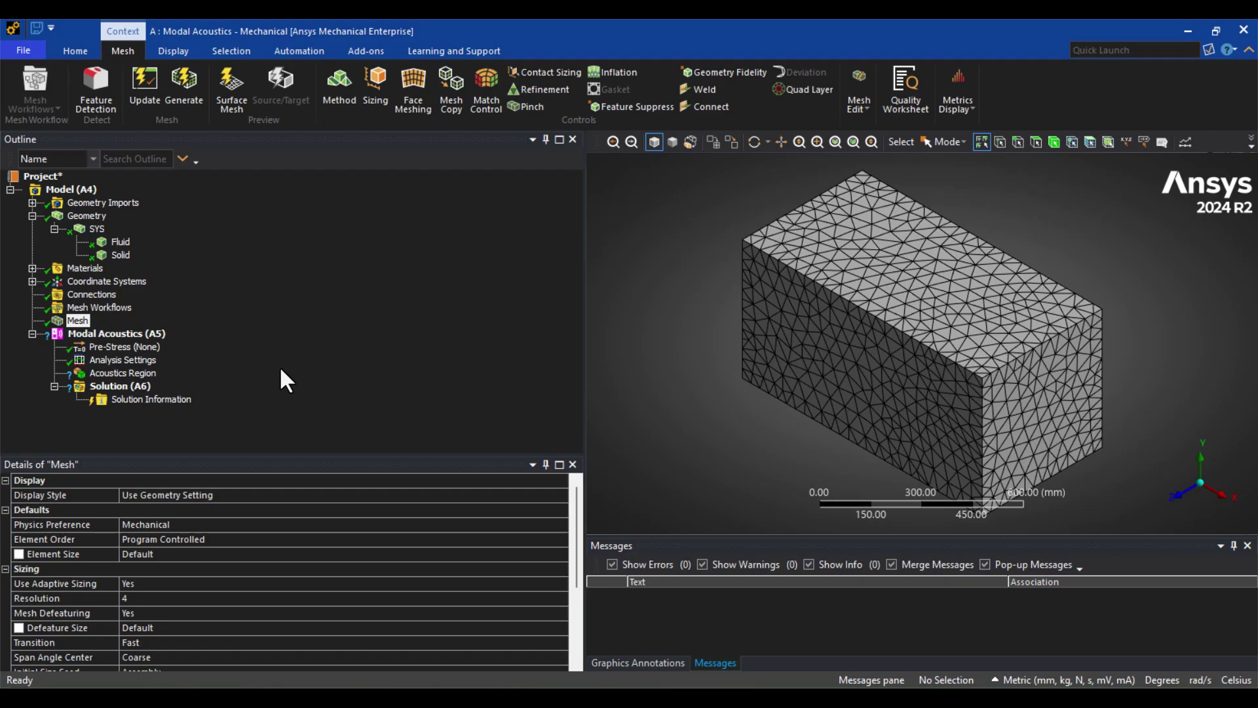
Insert a Physics Region scoped to the inner beam body and set Structural to Yes
click(138, 374)
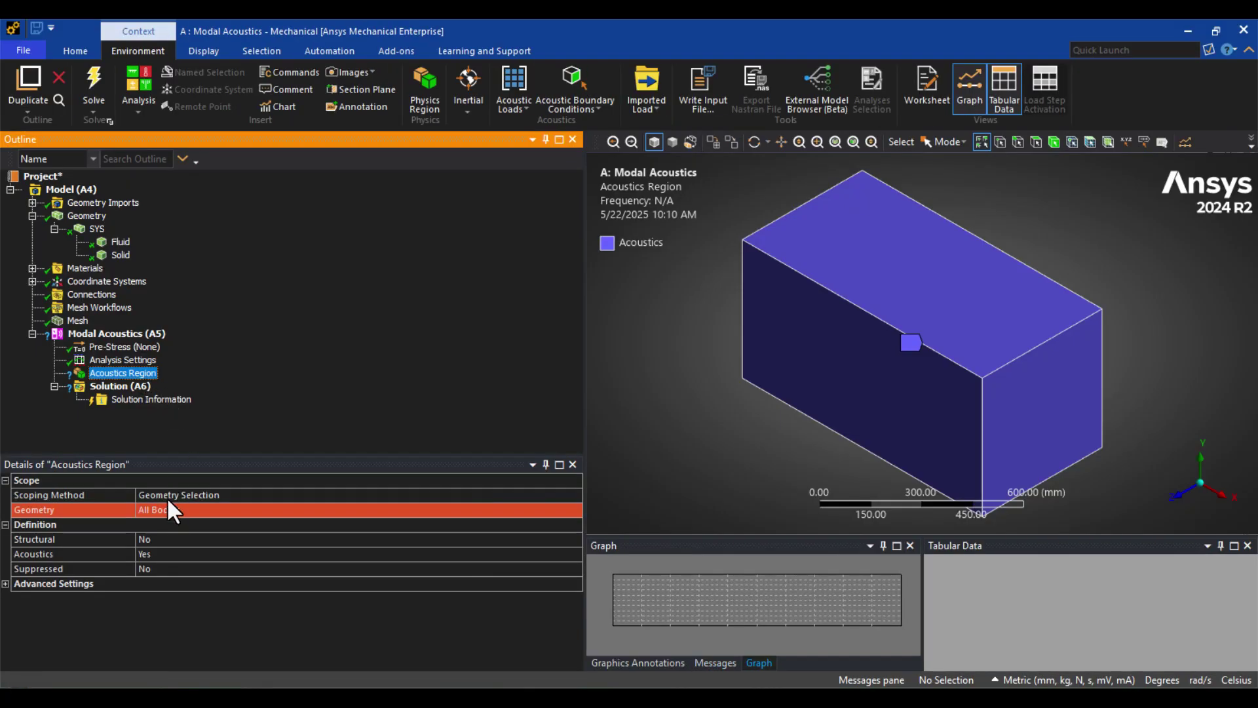
mouse_move(717, 374)
middle_down()
mouse_move(824, 417)
mouse_move(696, 381)
middle_up()
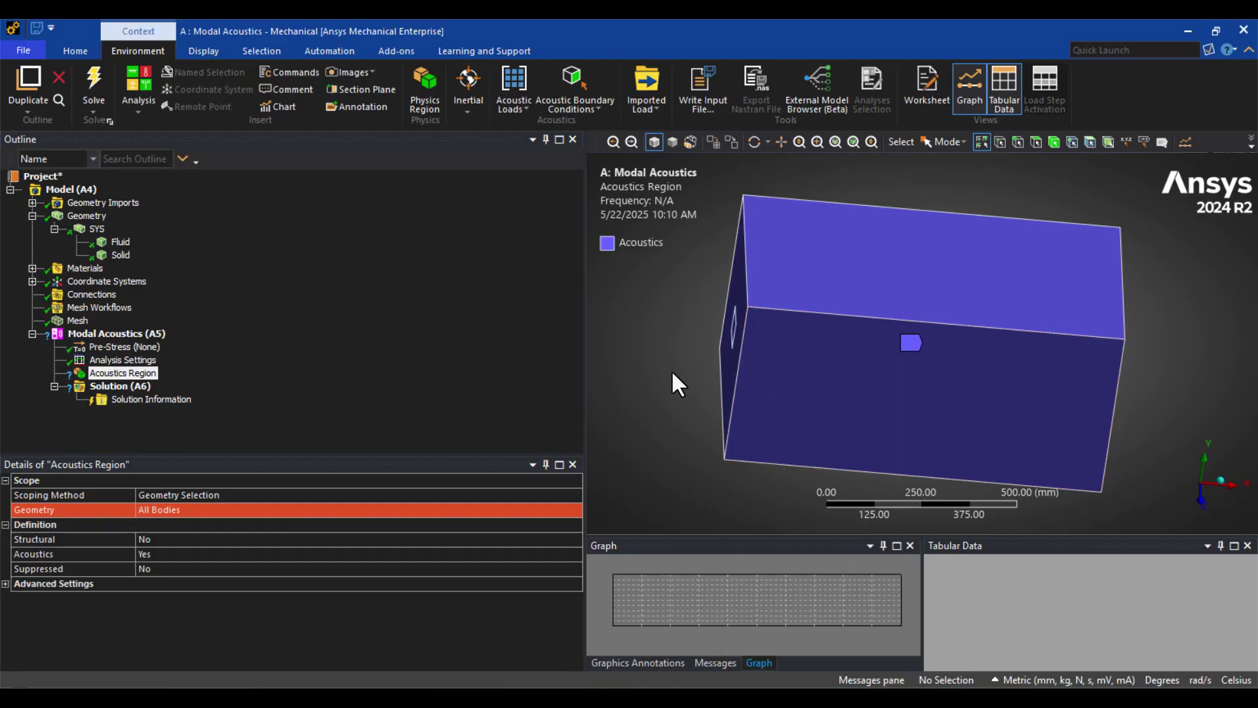
right_click(103, 335)
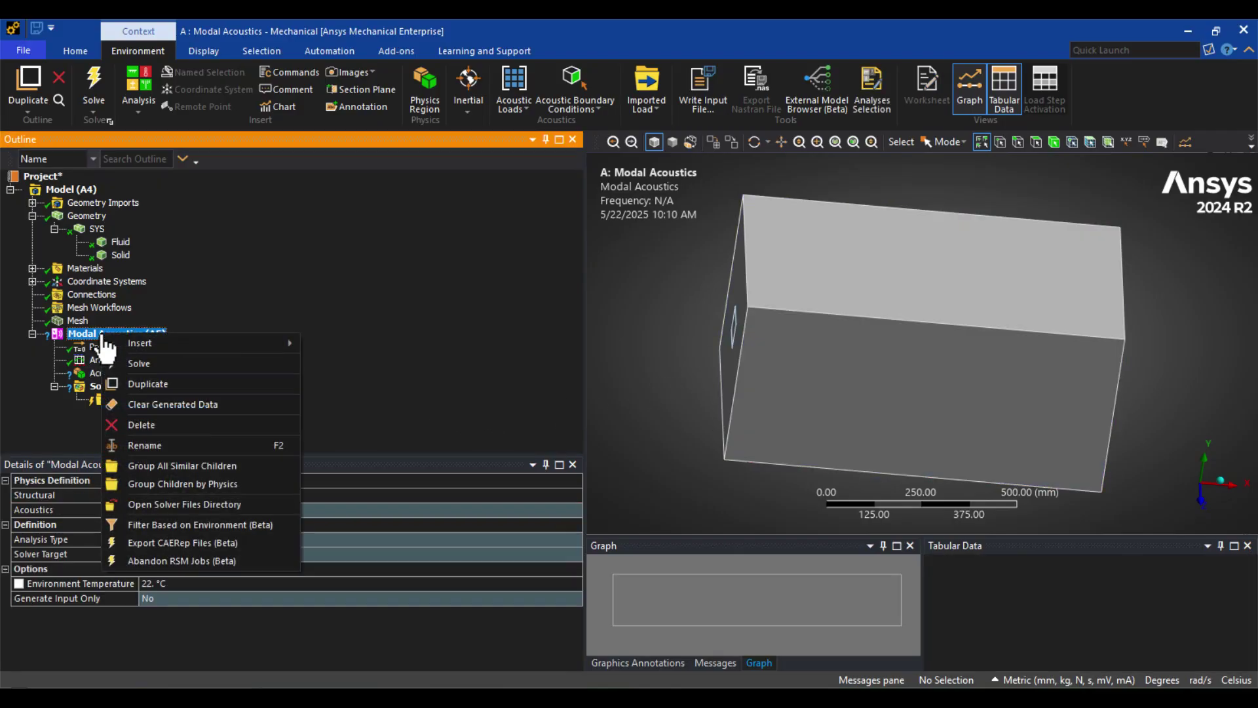
mouse_move(158, 342)
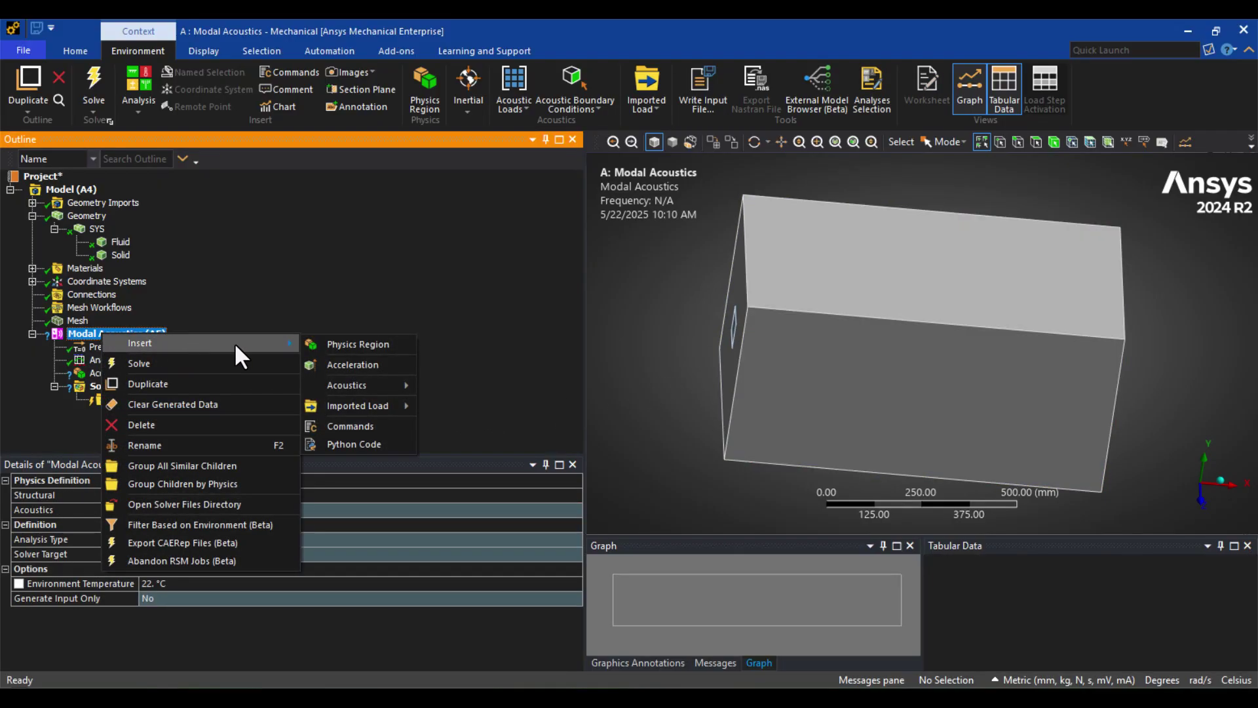
click(346, 345)
middle_drag(528, 345, 701, 340)
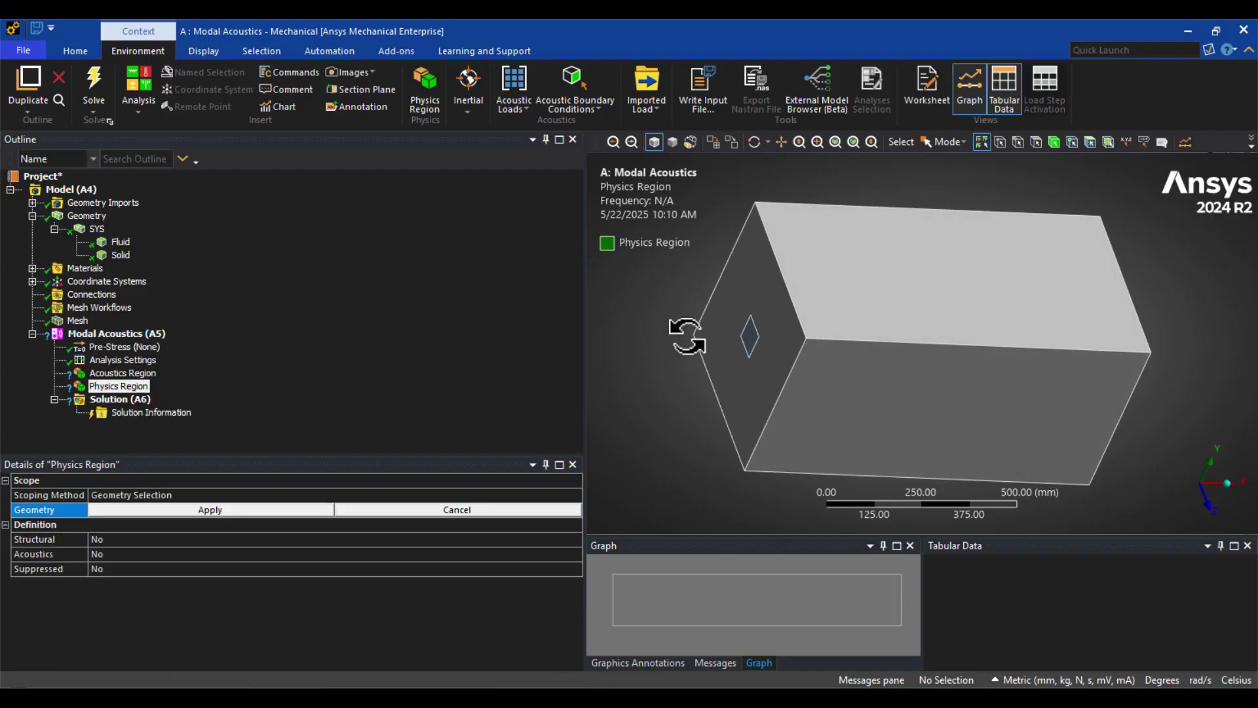
click(1054, 141)
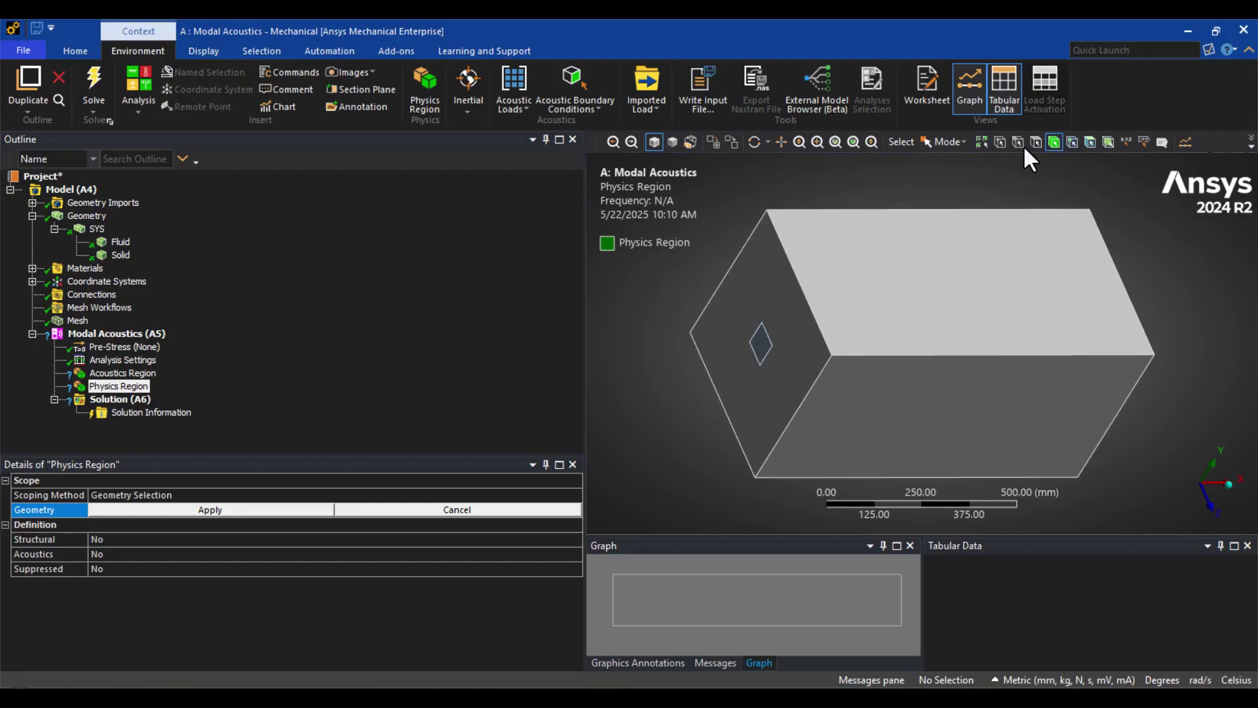
click(764, 353)
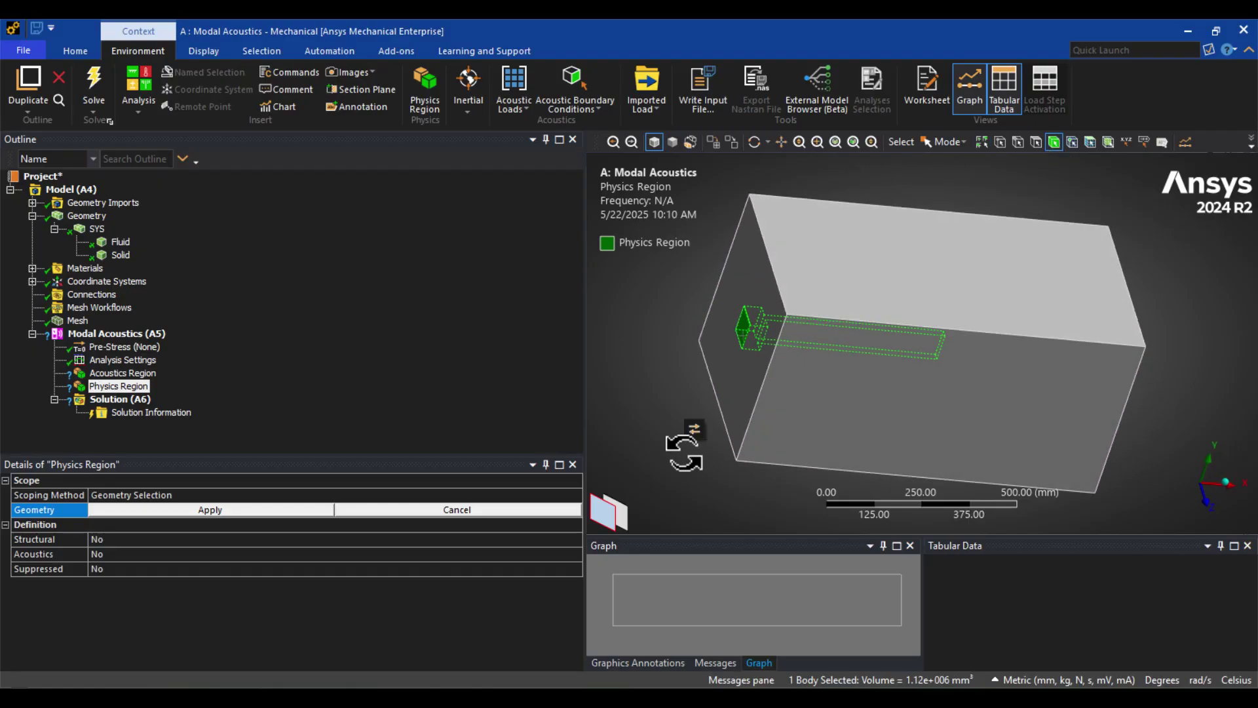
click(201, 512)
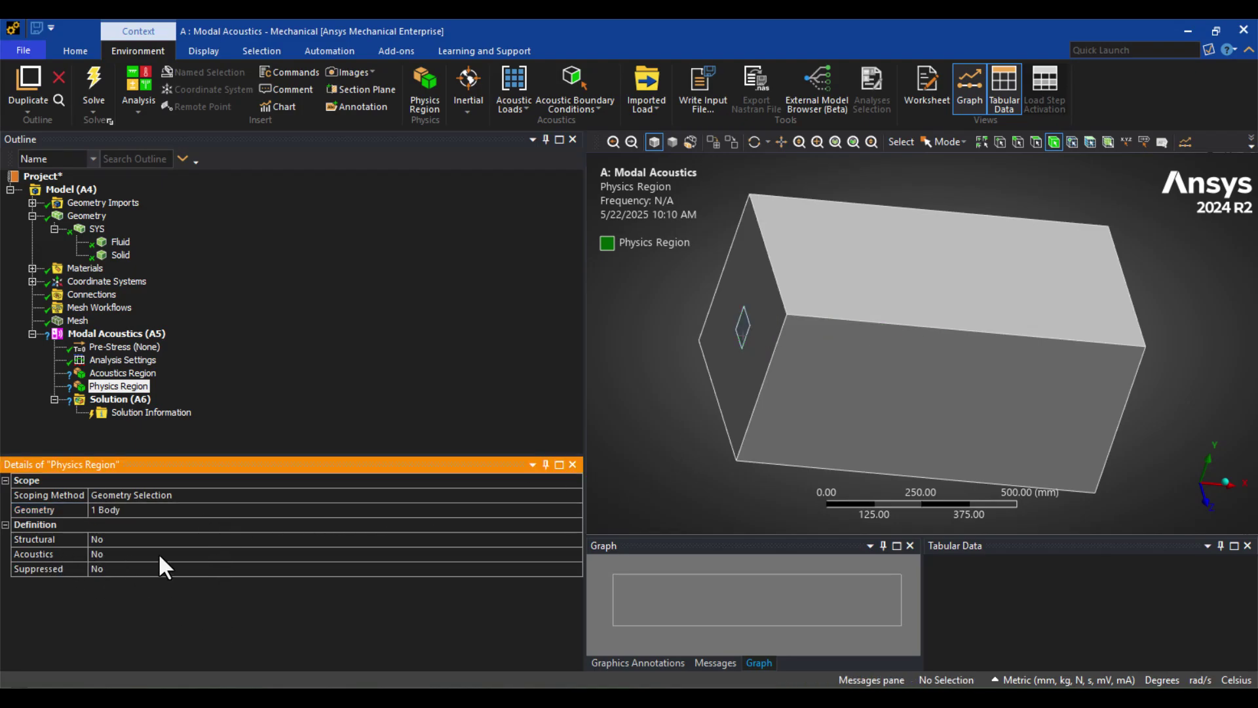
click(124, 538)
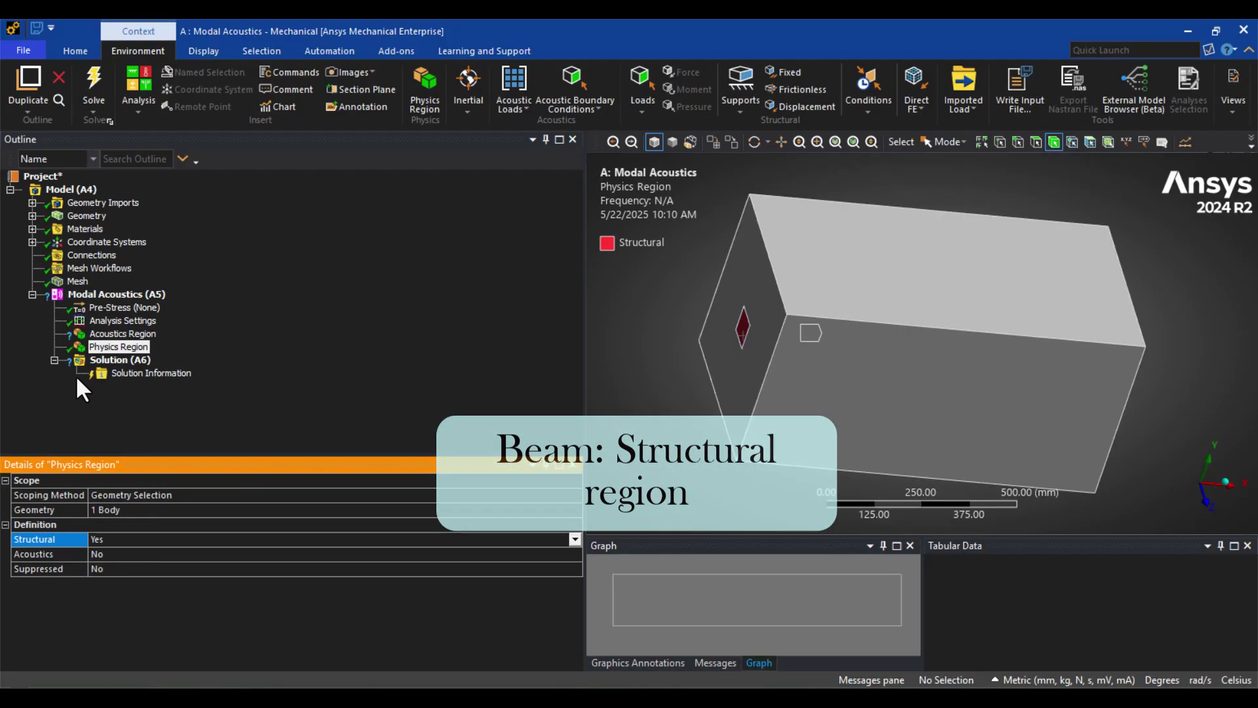
Rescope the Acoustics Region to only the fluid block, excluding the beam
click(119, 335)
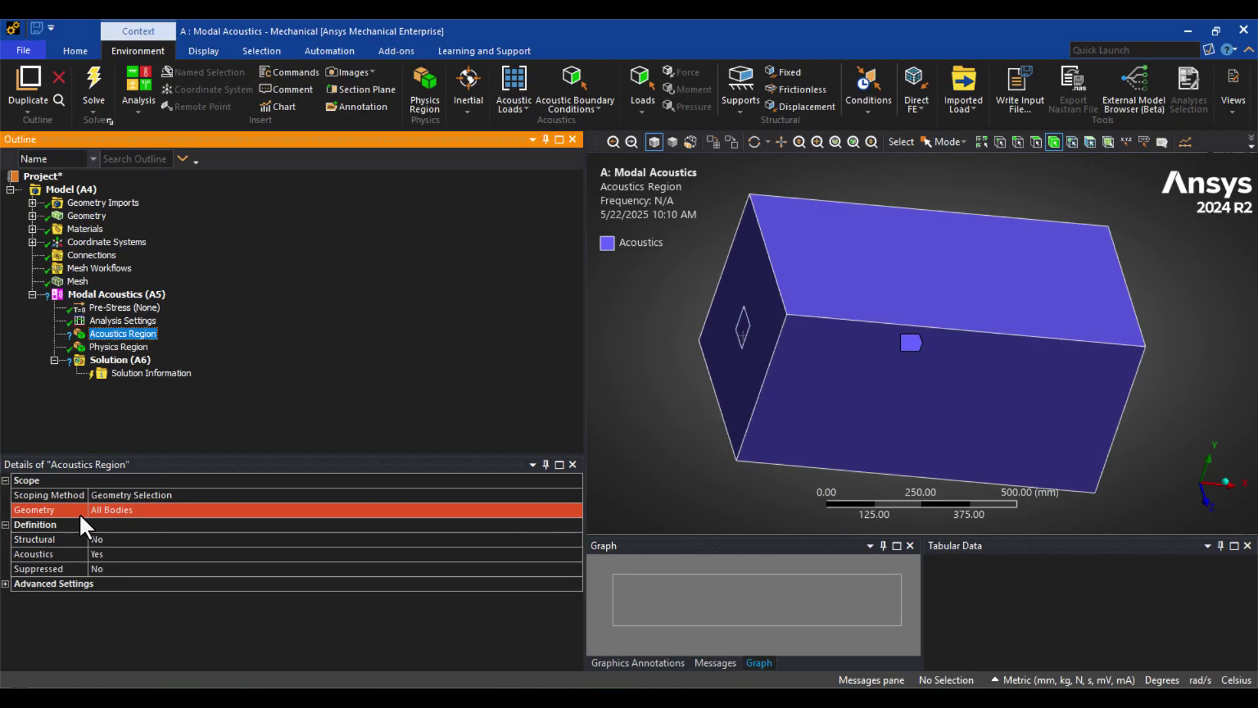
click(215, 510)
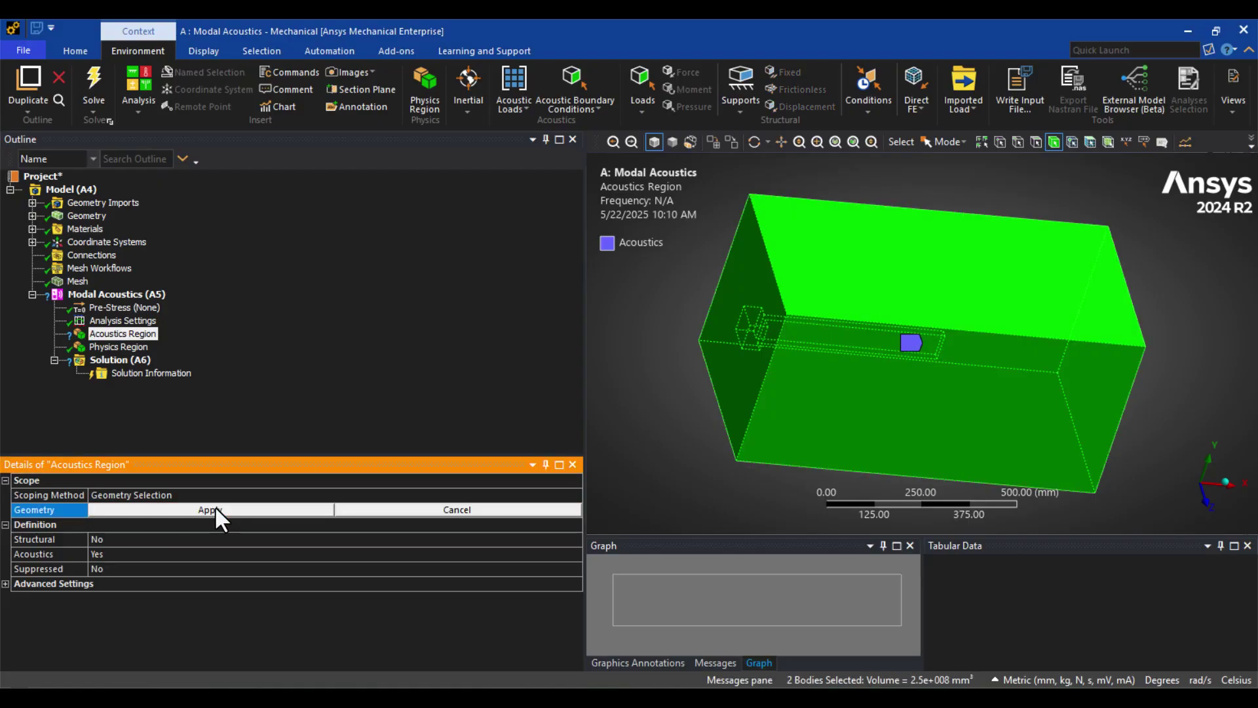
click(870, 267)
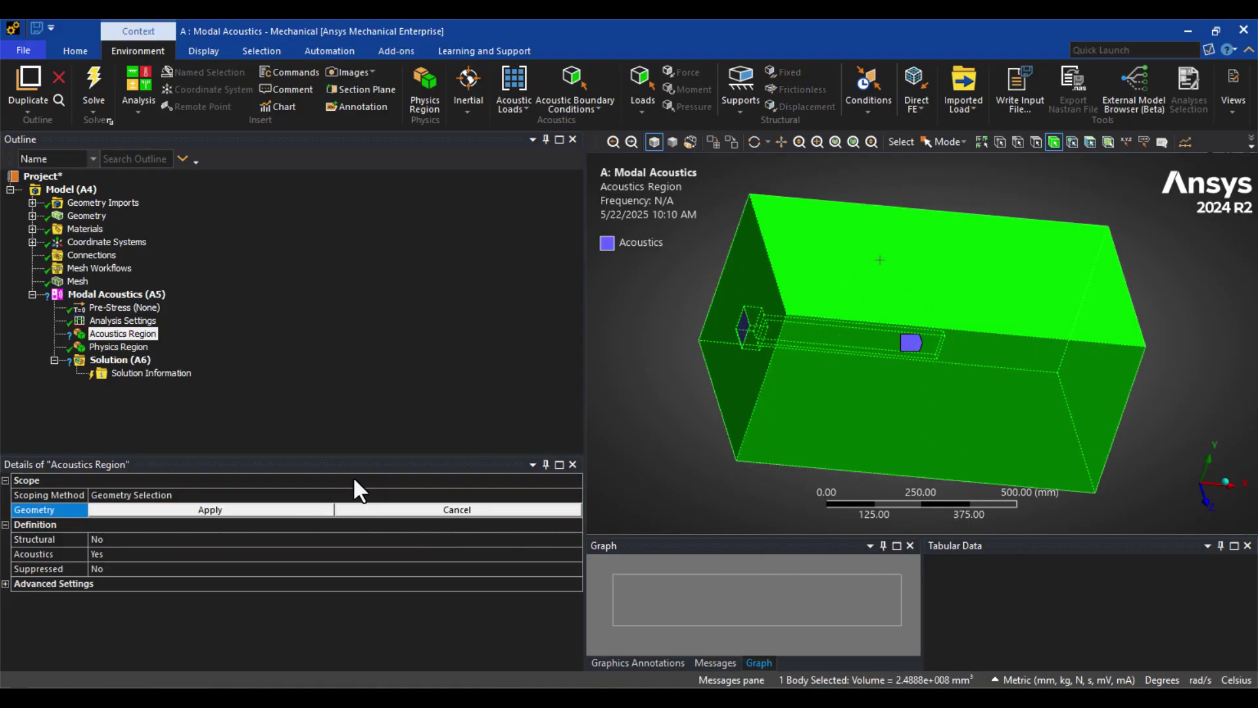
click(210, 509)
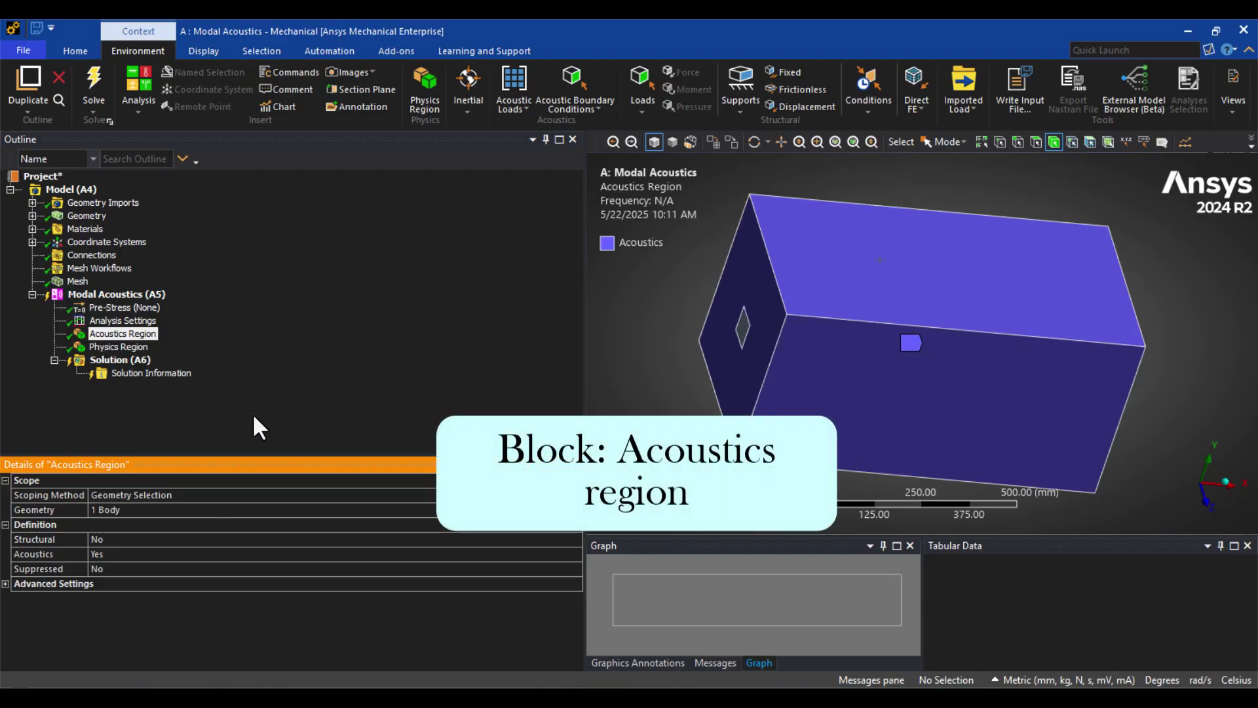
Review the Structural Physics Region applied to the beam body
click(122, 347)
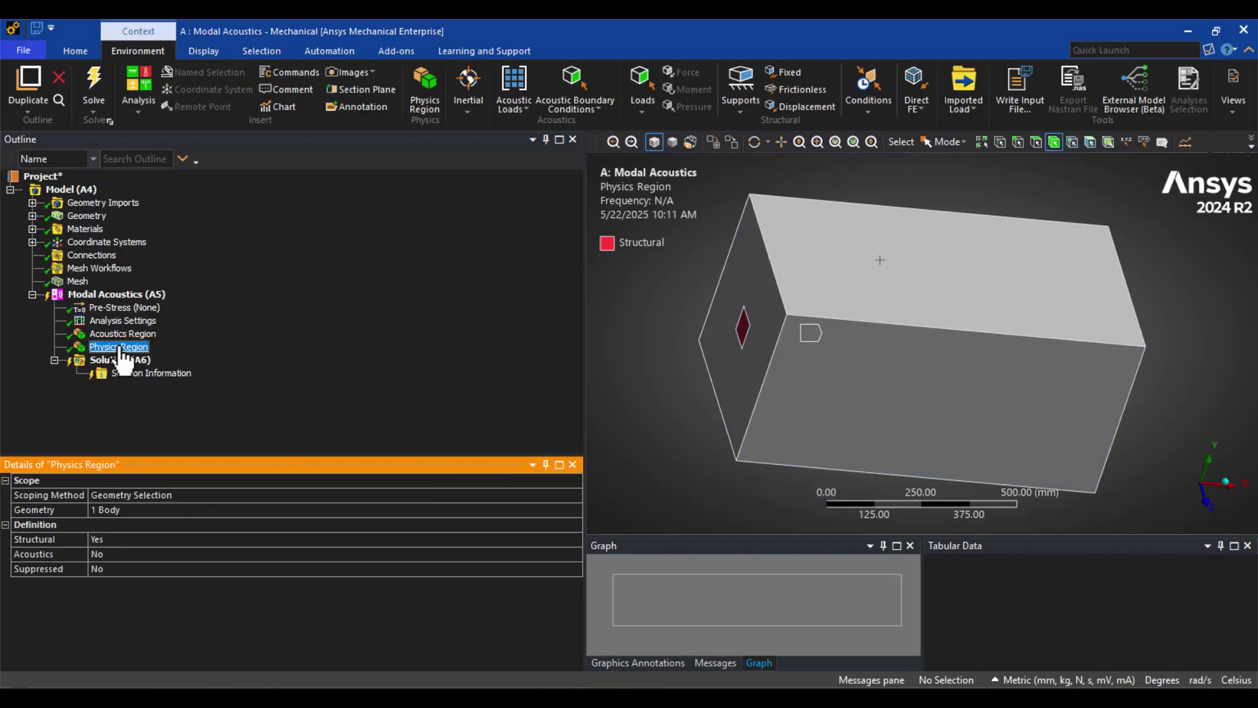
key(Up)
click(123, 348)
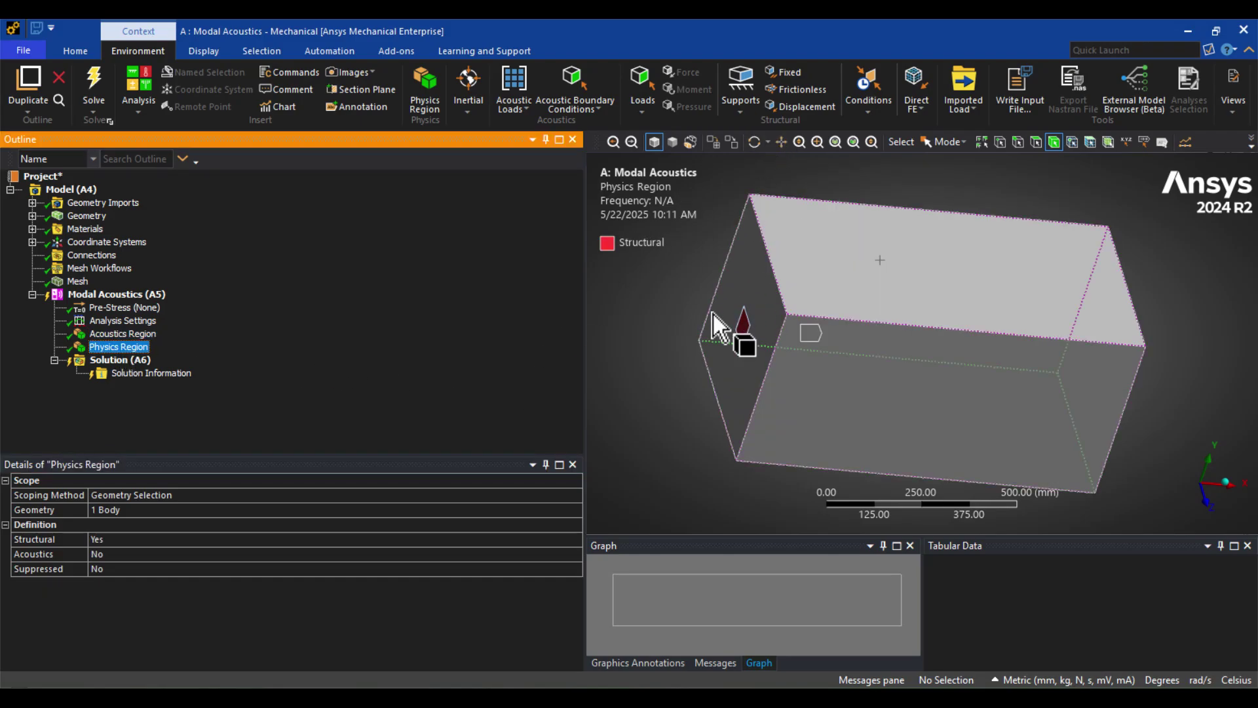
scroll(673, 348, up, 1)
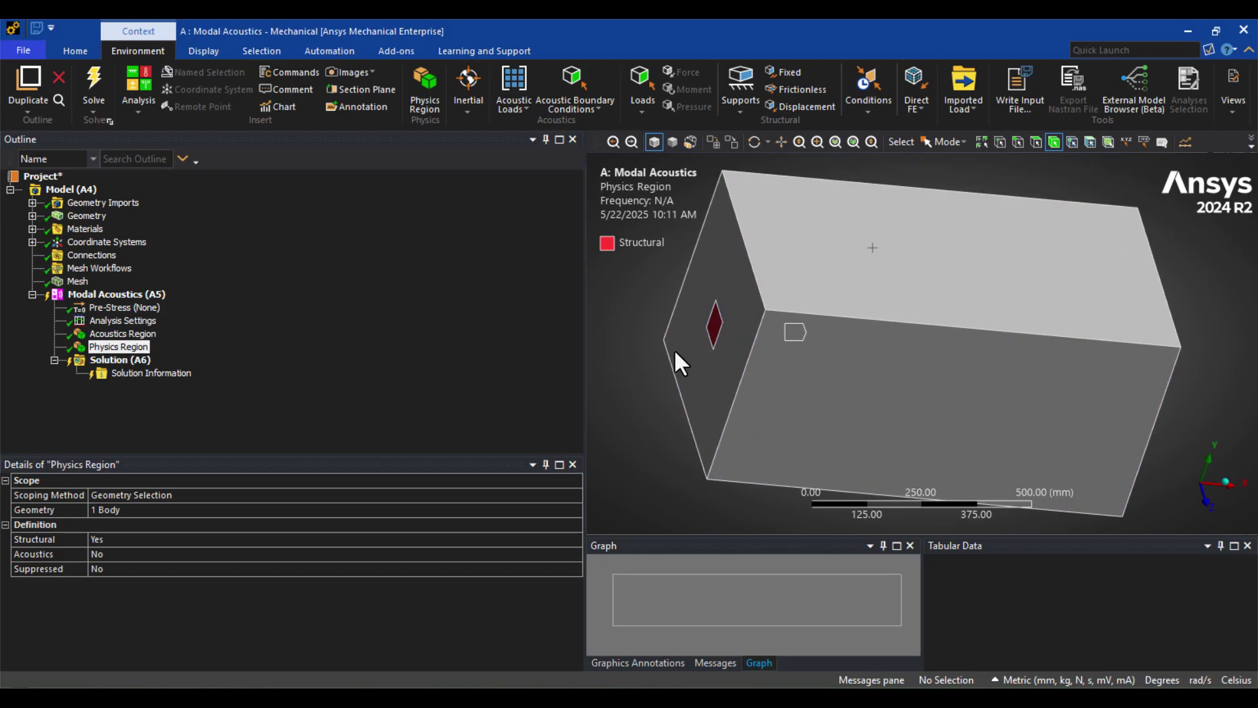
scroll(676, 362, up, 2)
scroll(677, 362, down, 1)
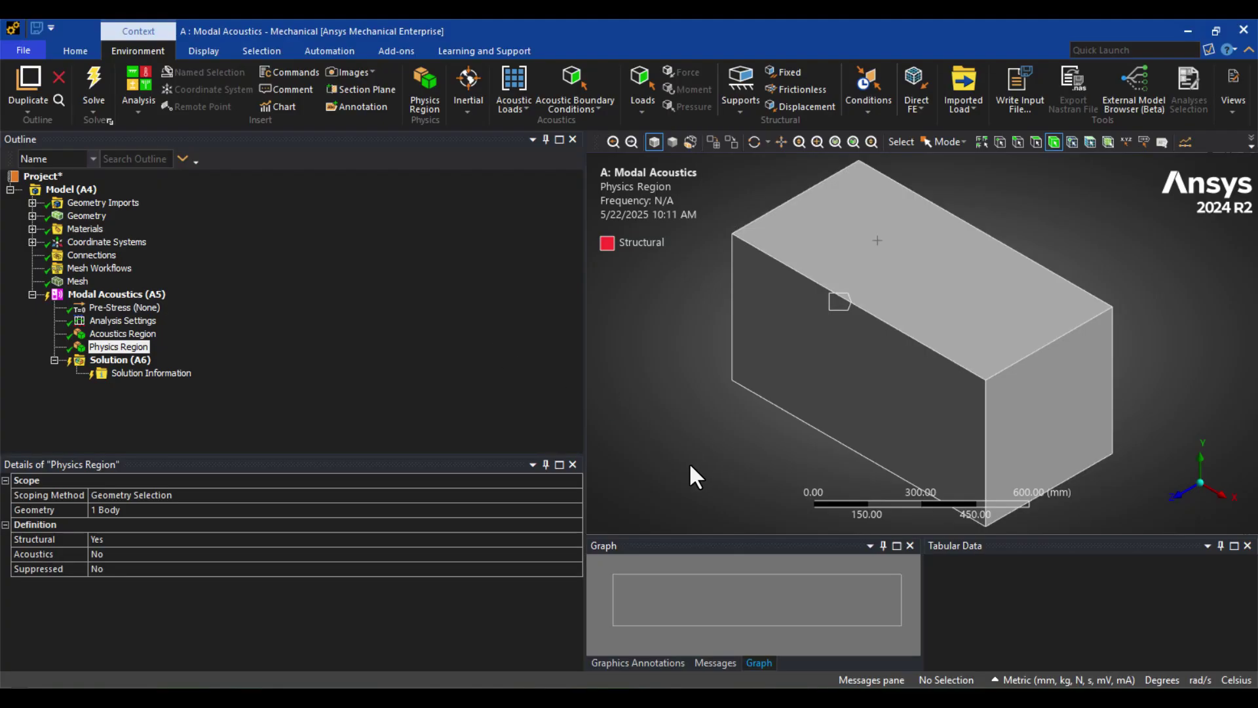
mouse_move(697, 472)
middle_down()
mouse_move(846, 455)
mouse_move(834, 478)
middle_up()
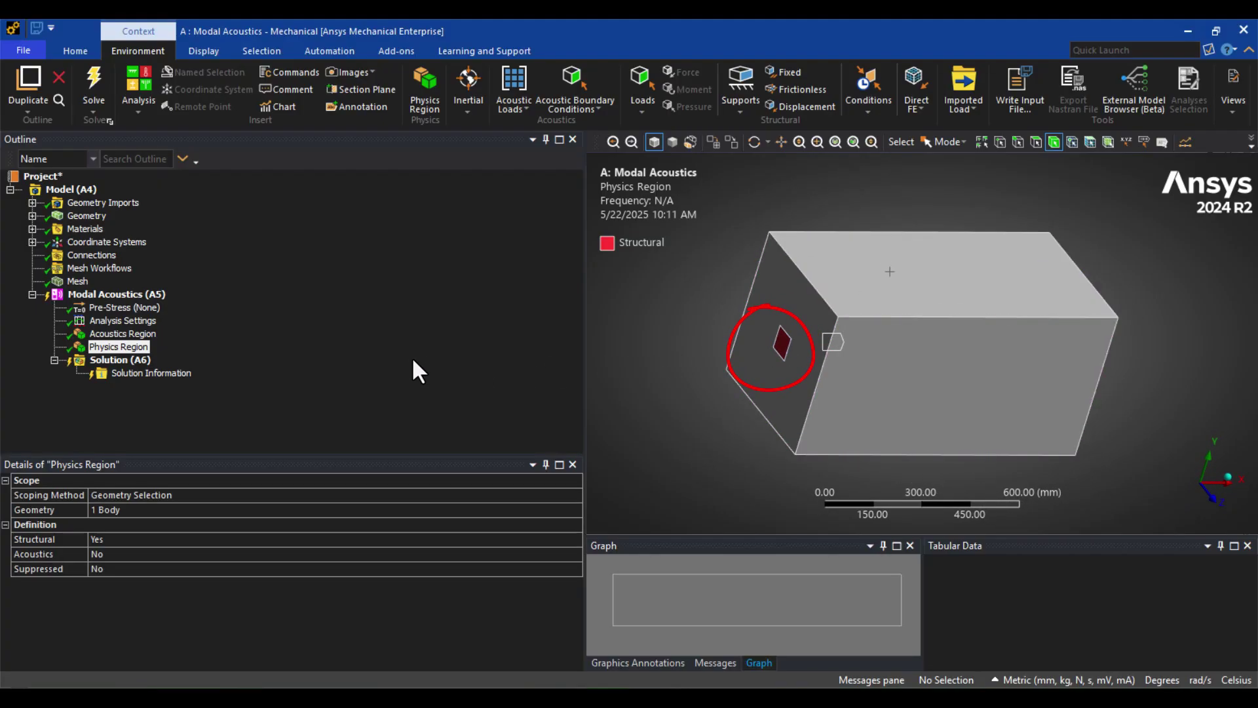
right_click(93, 297)
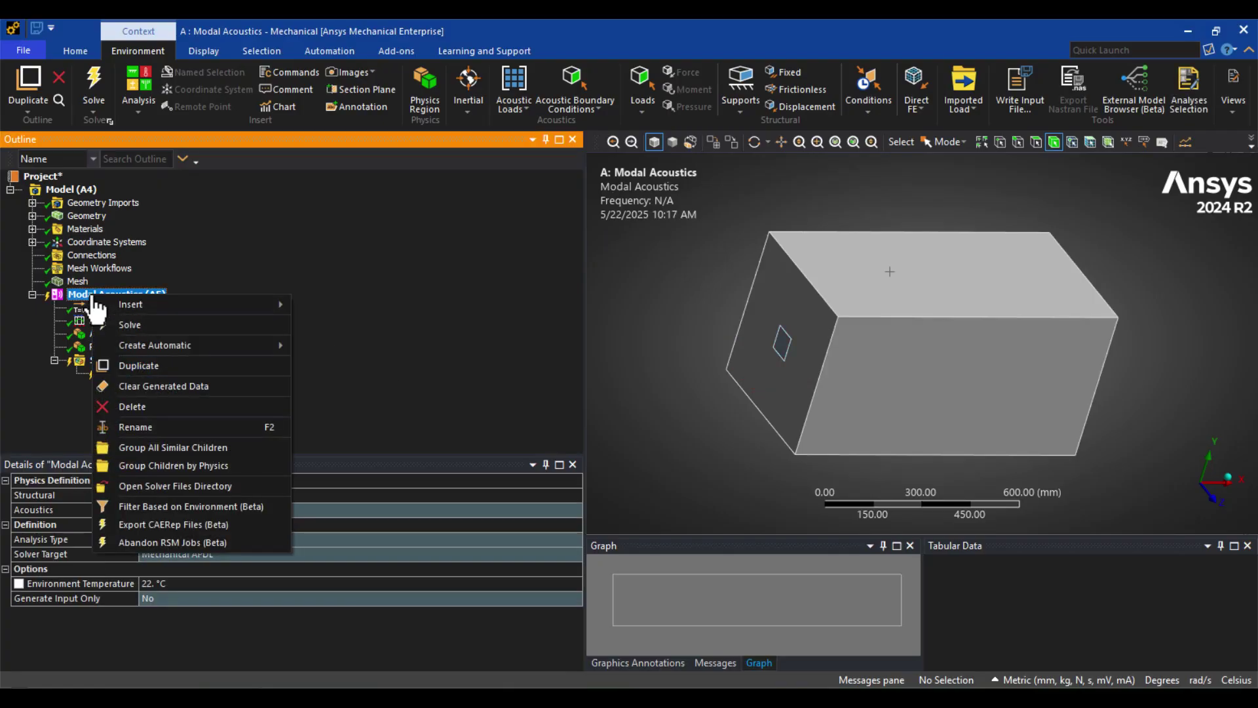
mouse_move(131, 305)
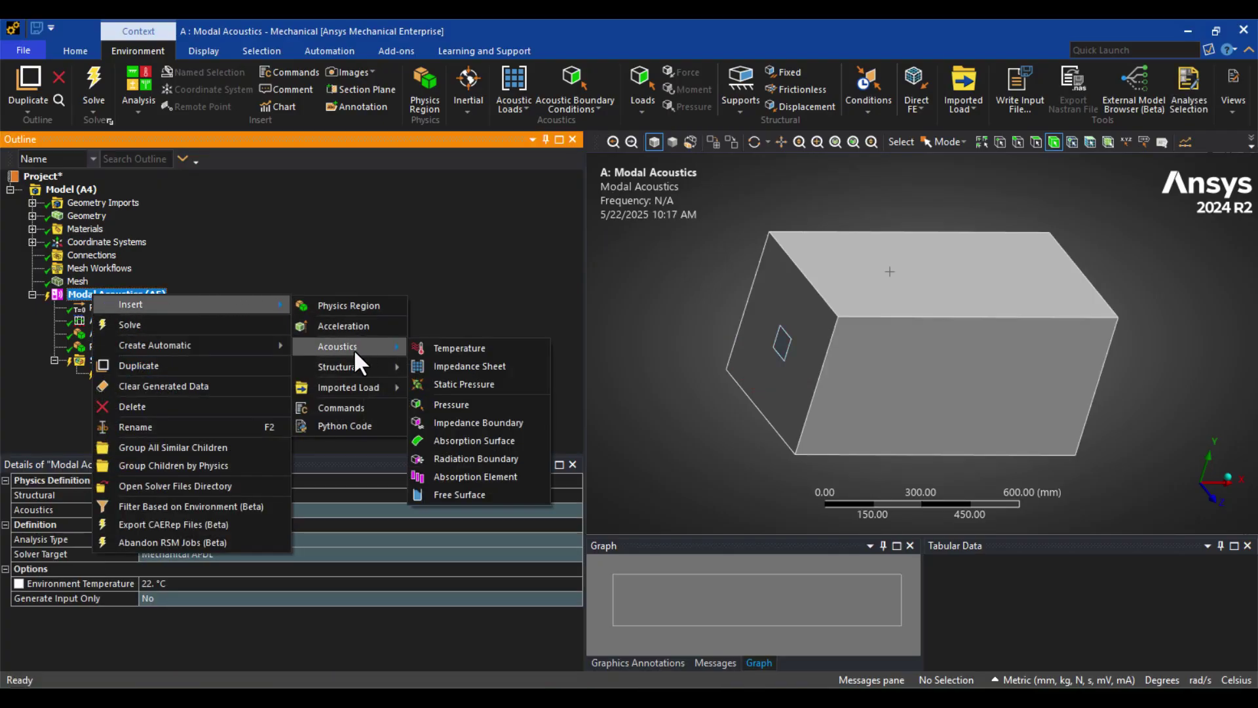
mouse_move(338, 366)
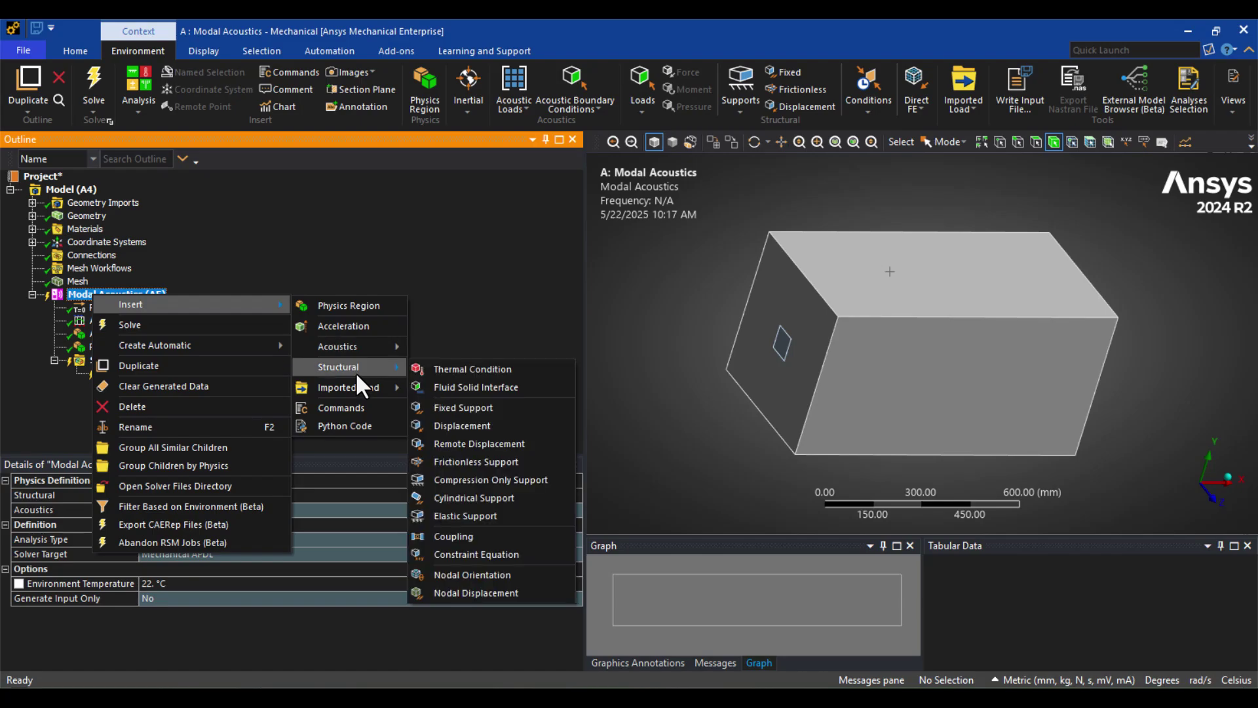
click(460, 408)
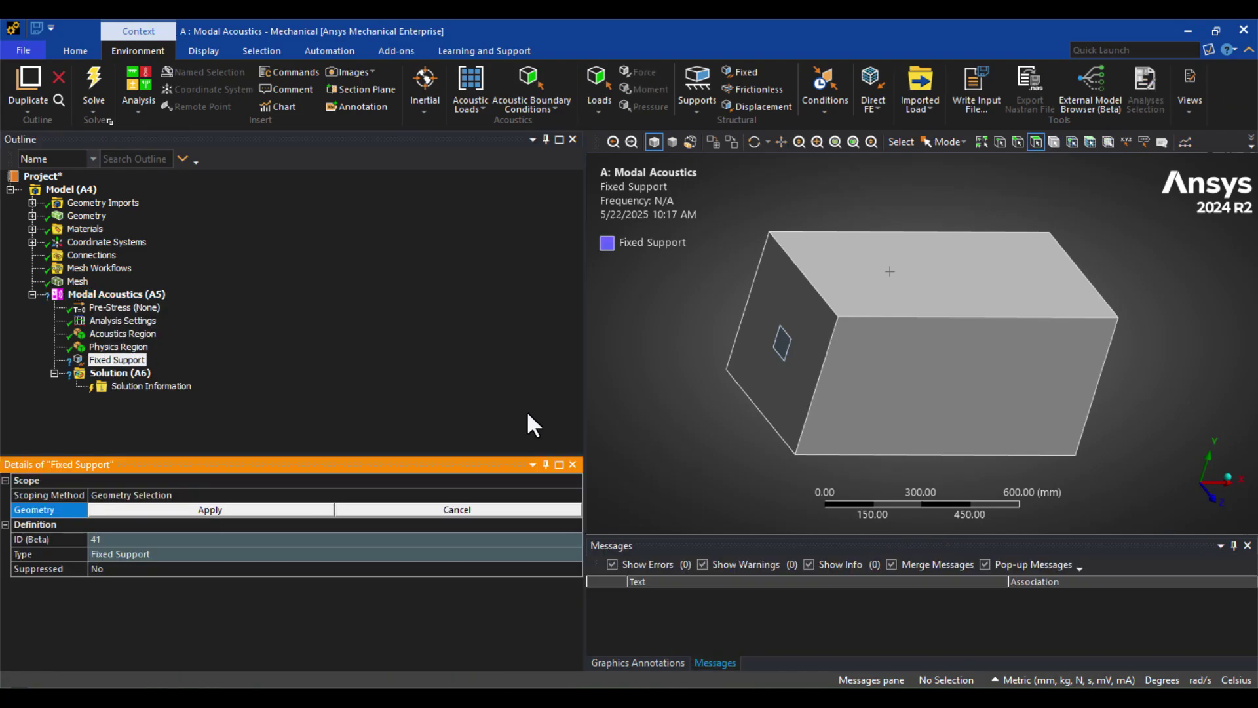
click(781, 343)
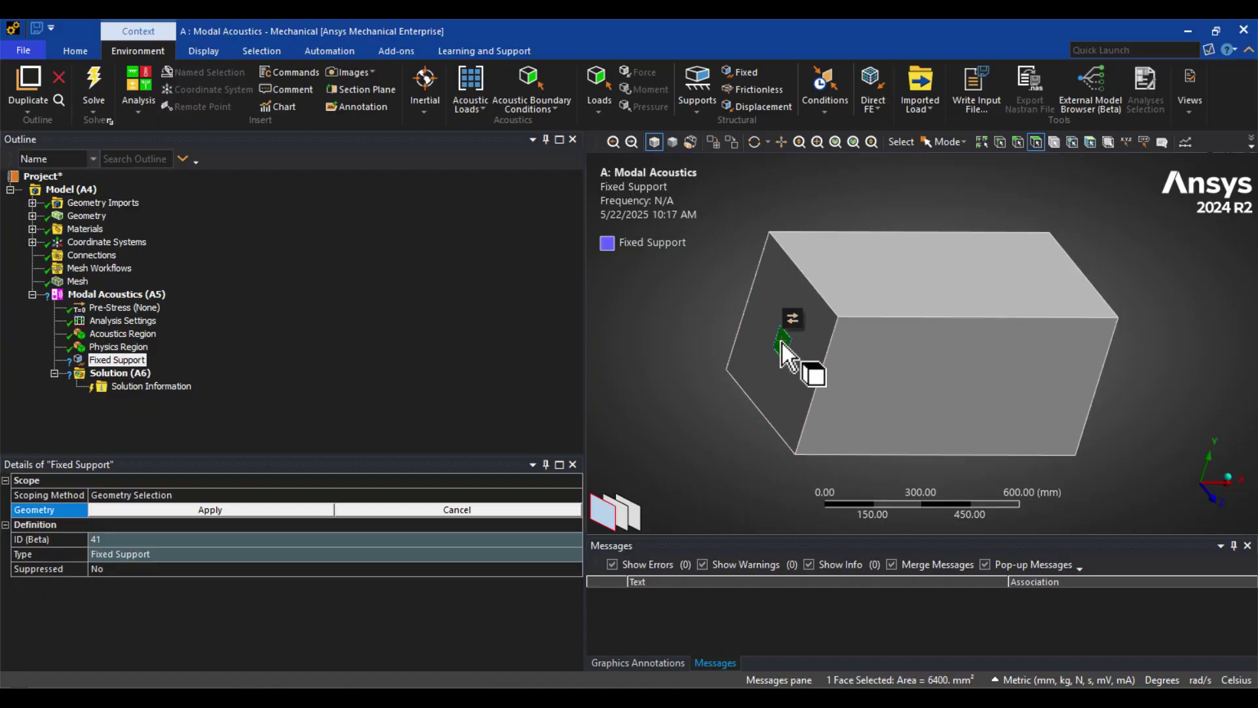
click(256, 507)
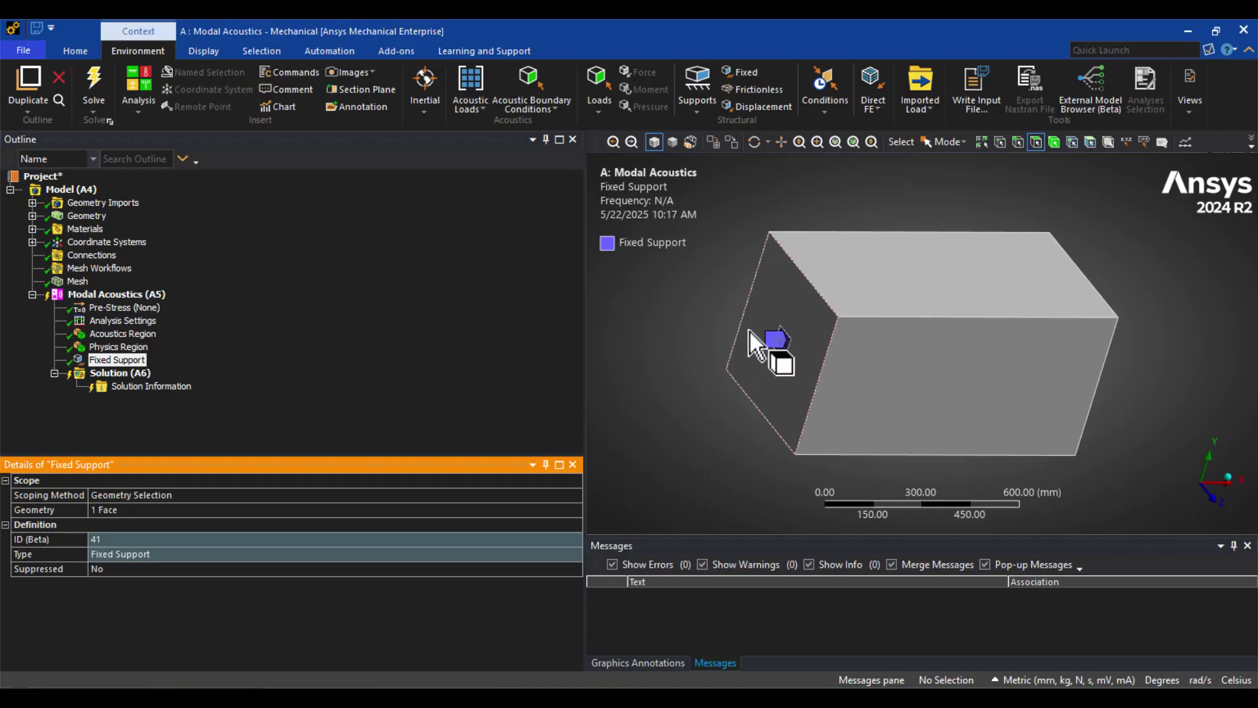
middle_drag(653, 364, 652, 384)
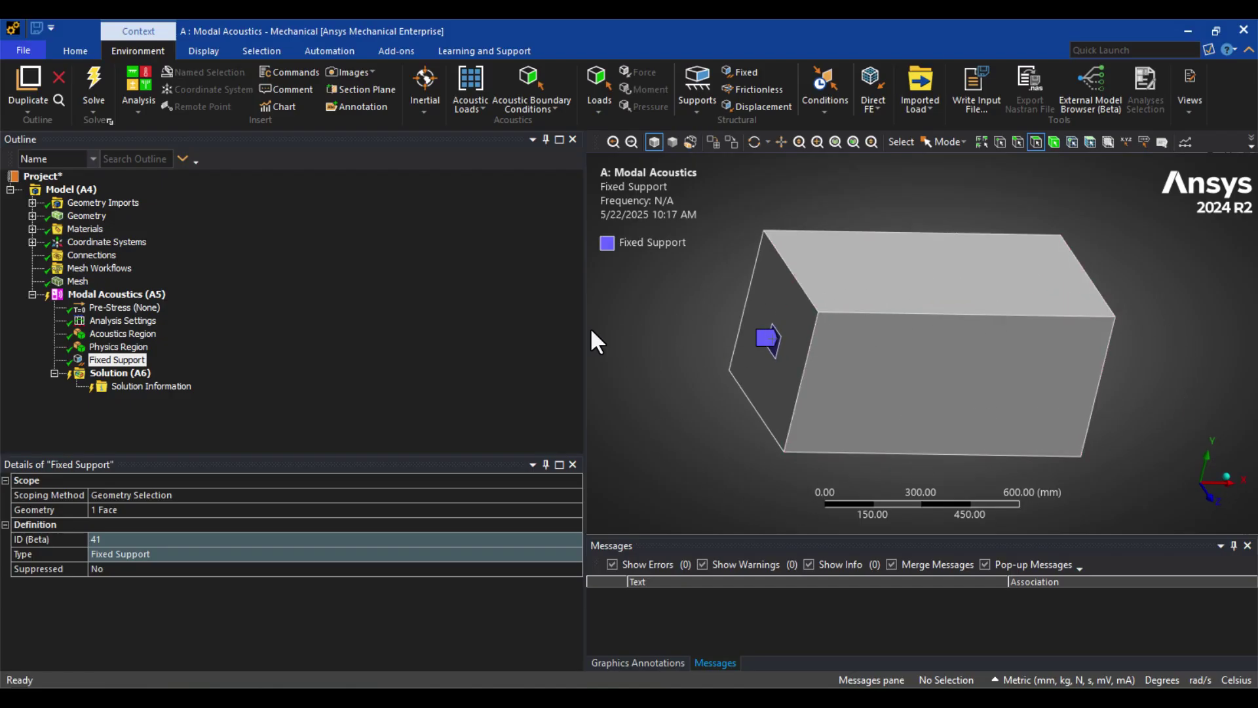
Insert a 0 MPa acoustic Pressure boundary condition on the fluid block's top face
right_click(97, 297)
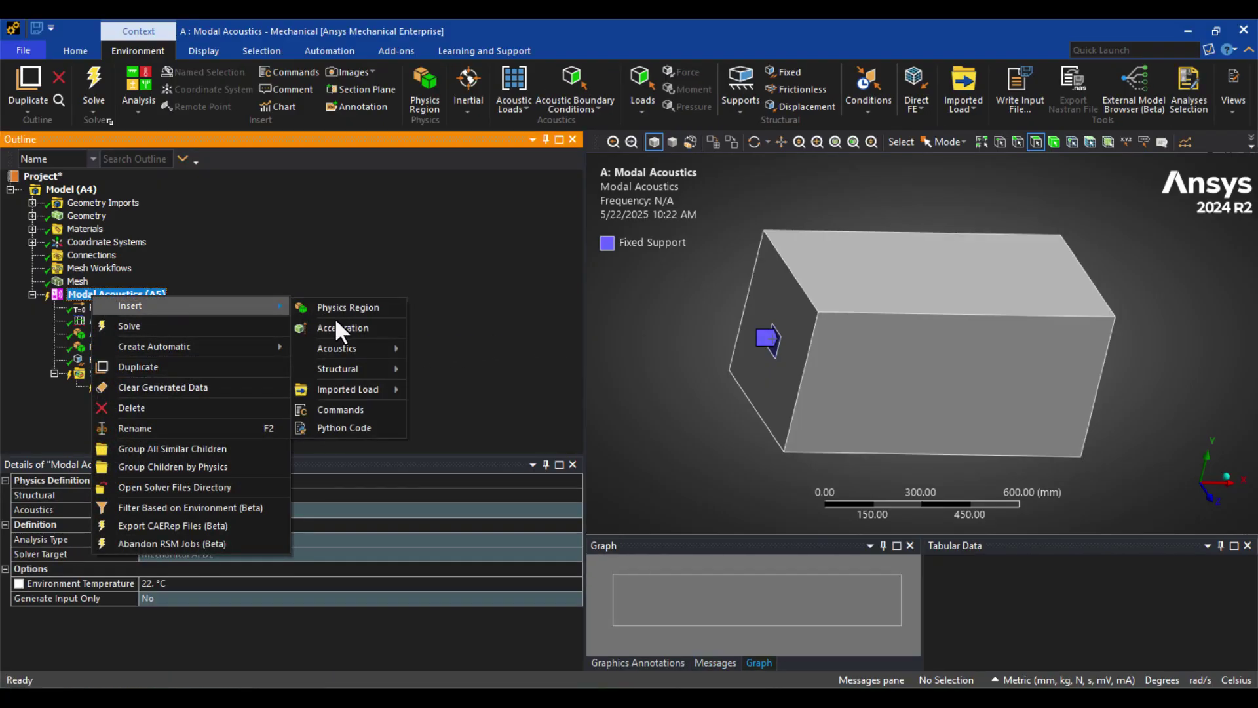
mouse_move(337, 348)
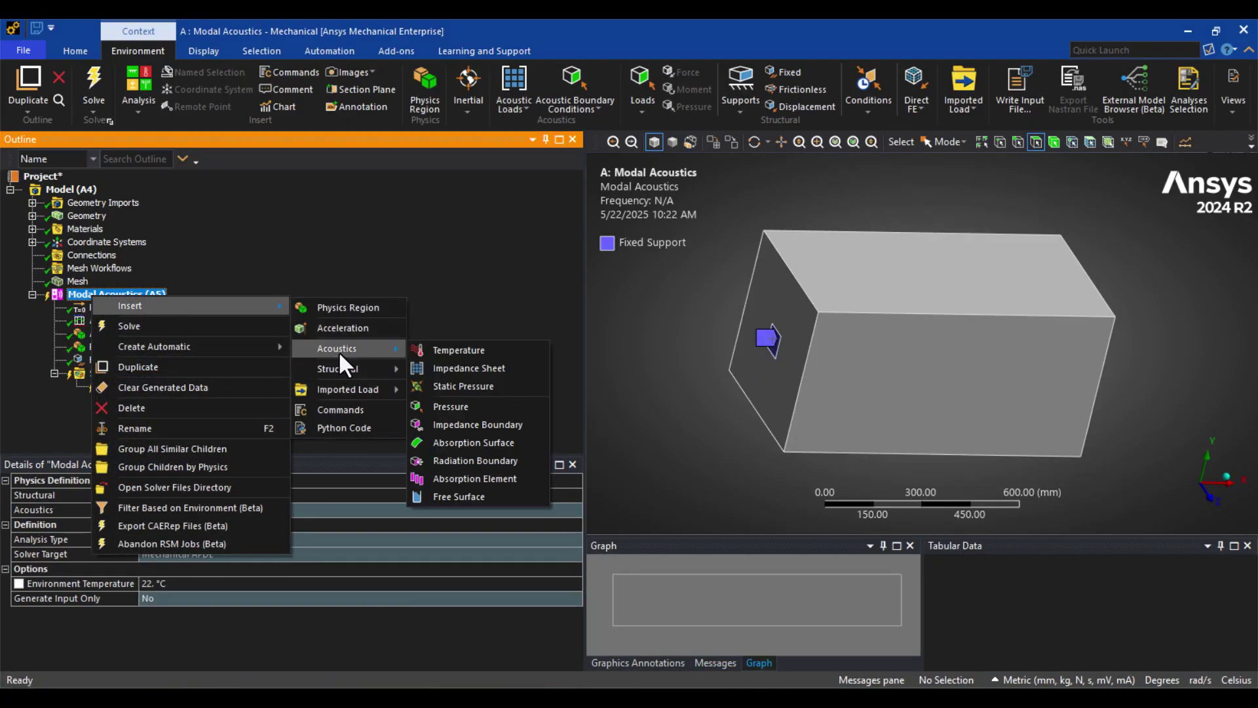
click(504, 408)
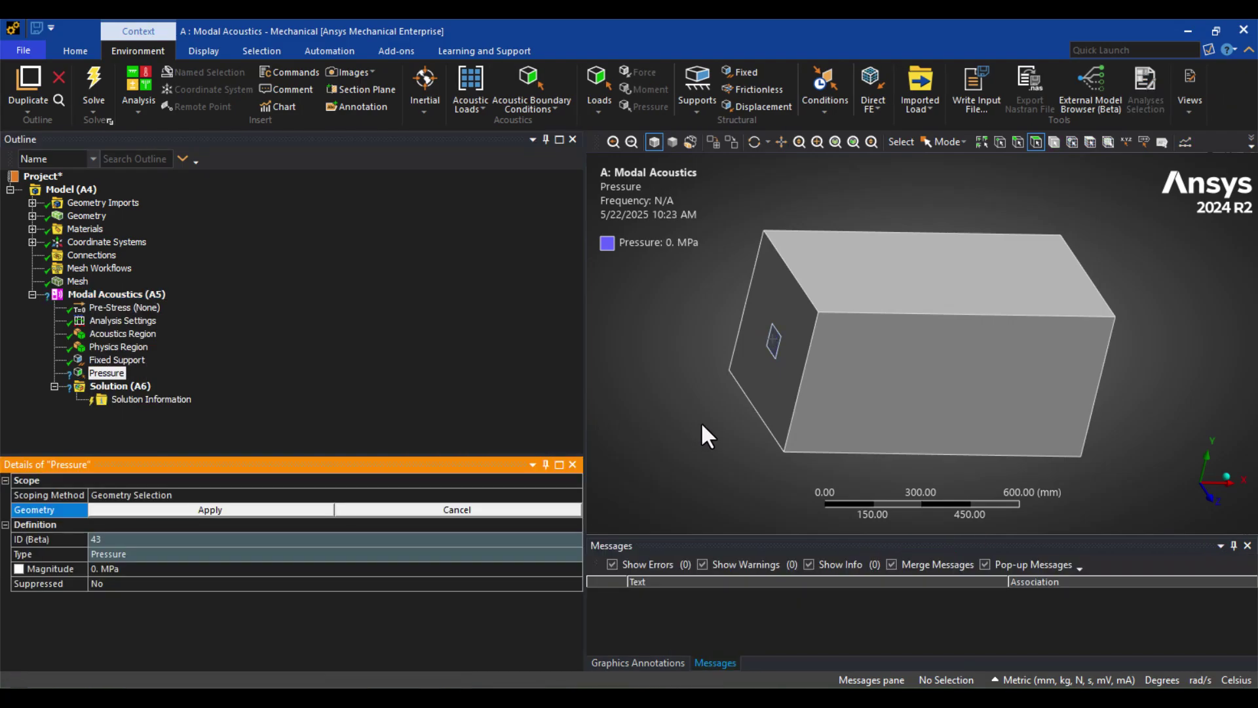
click(873, 262)
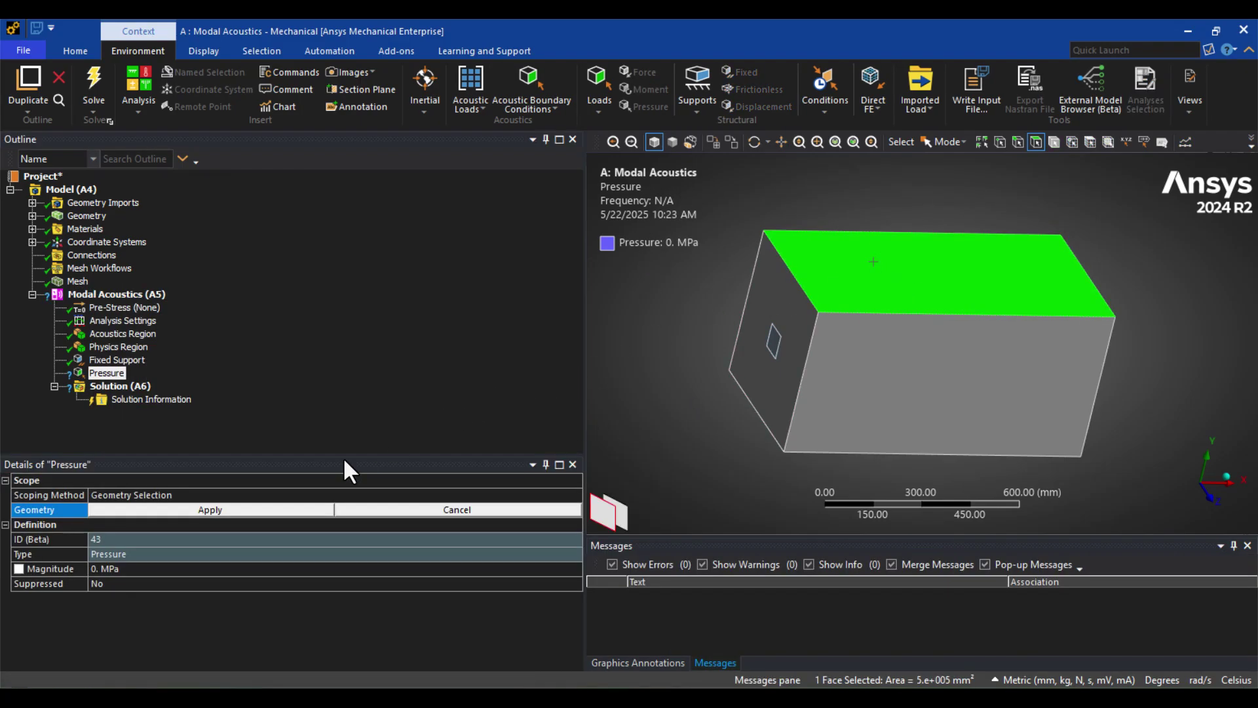
click(238, 511)
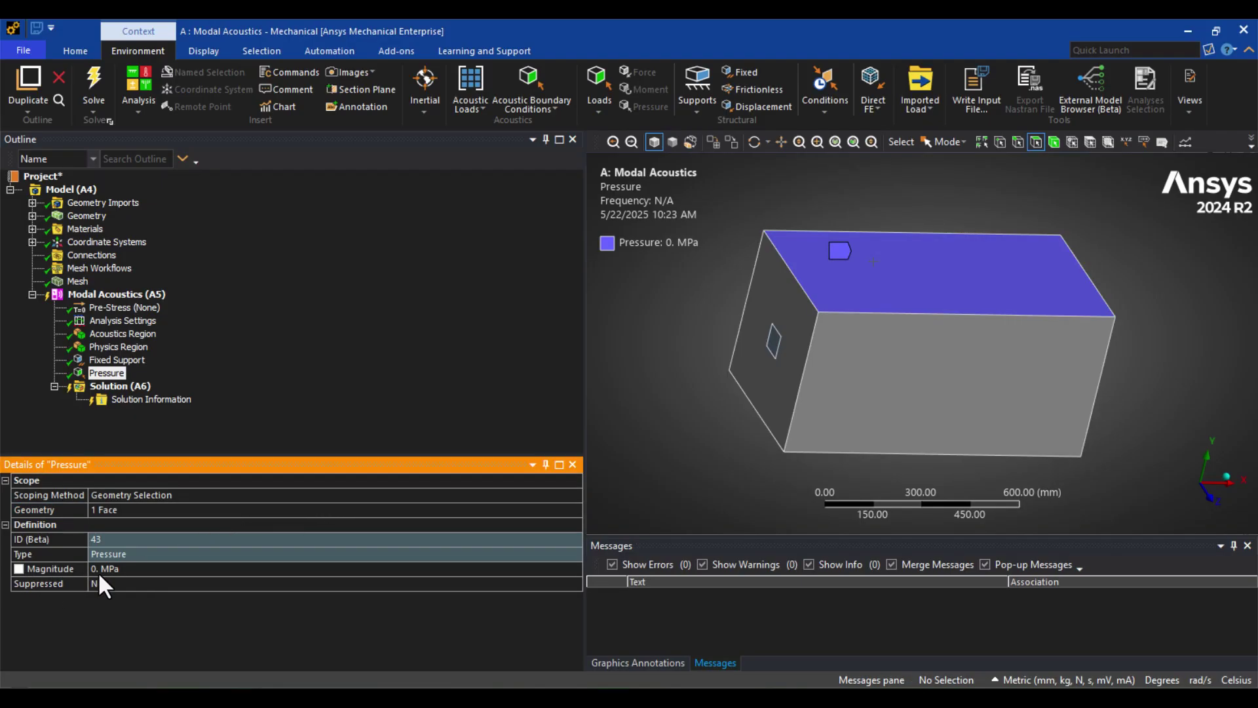
mouse_move(714, 450)
middle_down()
mouse_move(668, 428)
mouse_move(636, 433)
middle_up()
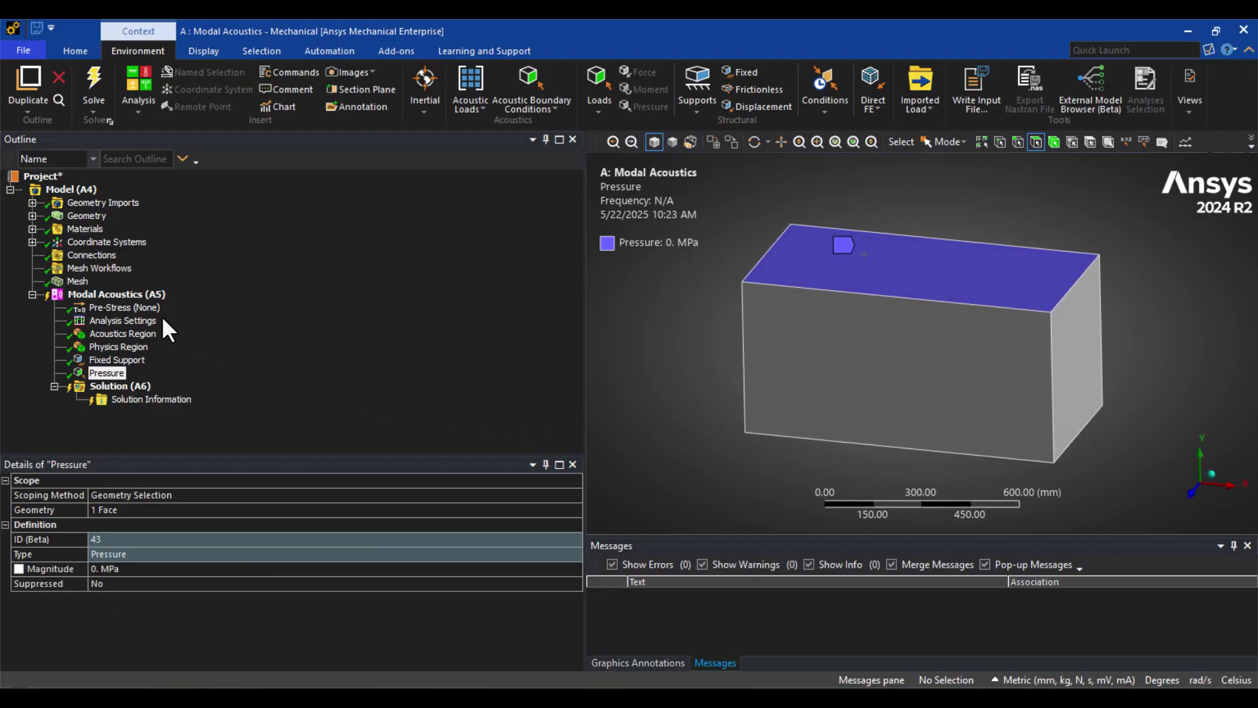
Run the first Modal Acoustics solve and dismiss the damping warning and unknown-error notice
right_click(119, 299)
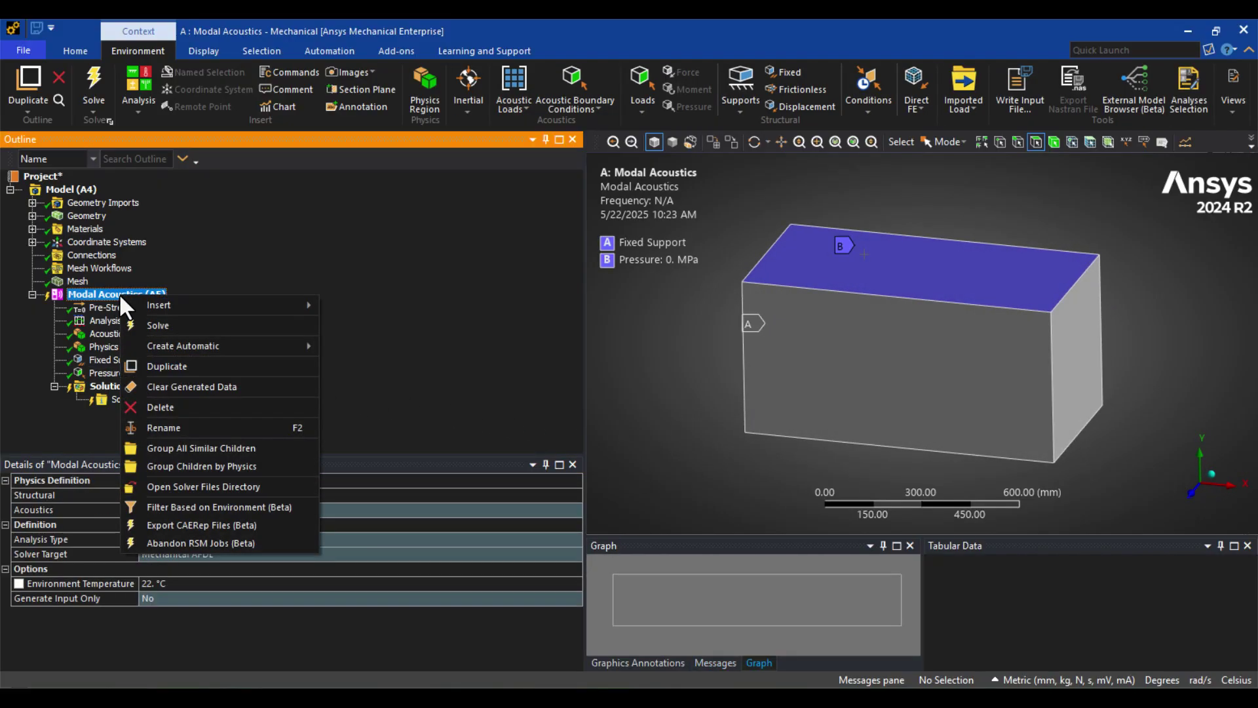
click(163, 328)
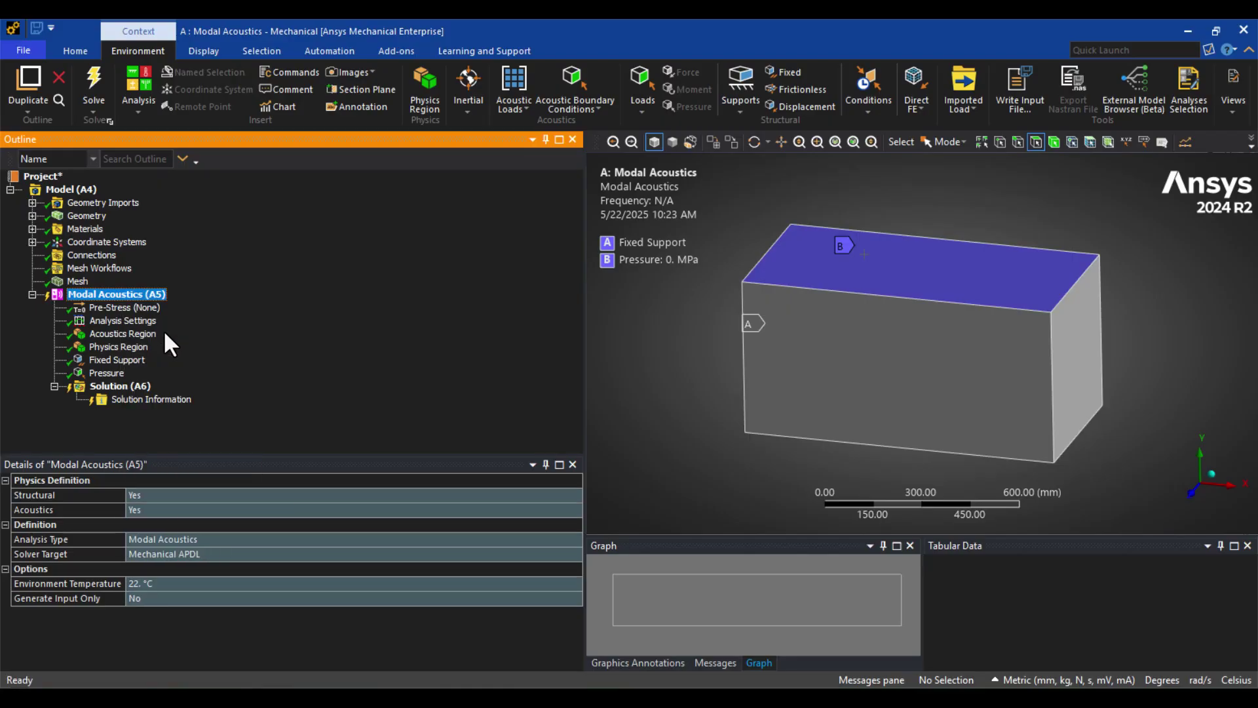
right_click(456, 338)
click(448, 339)
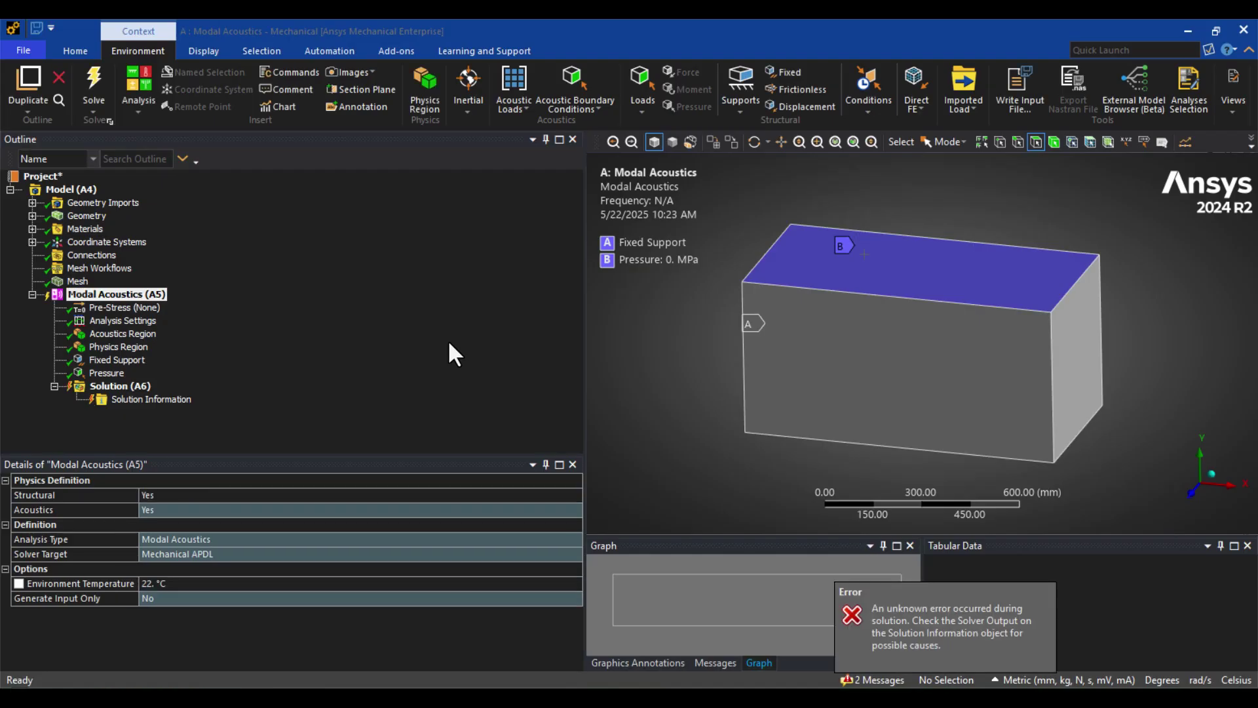
click(848, 607)
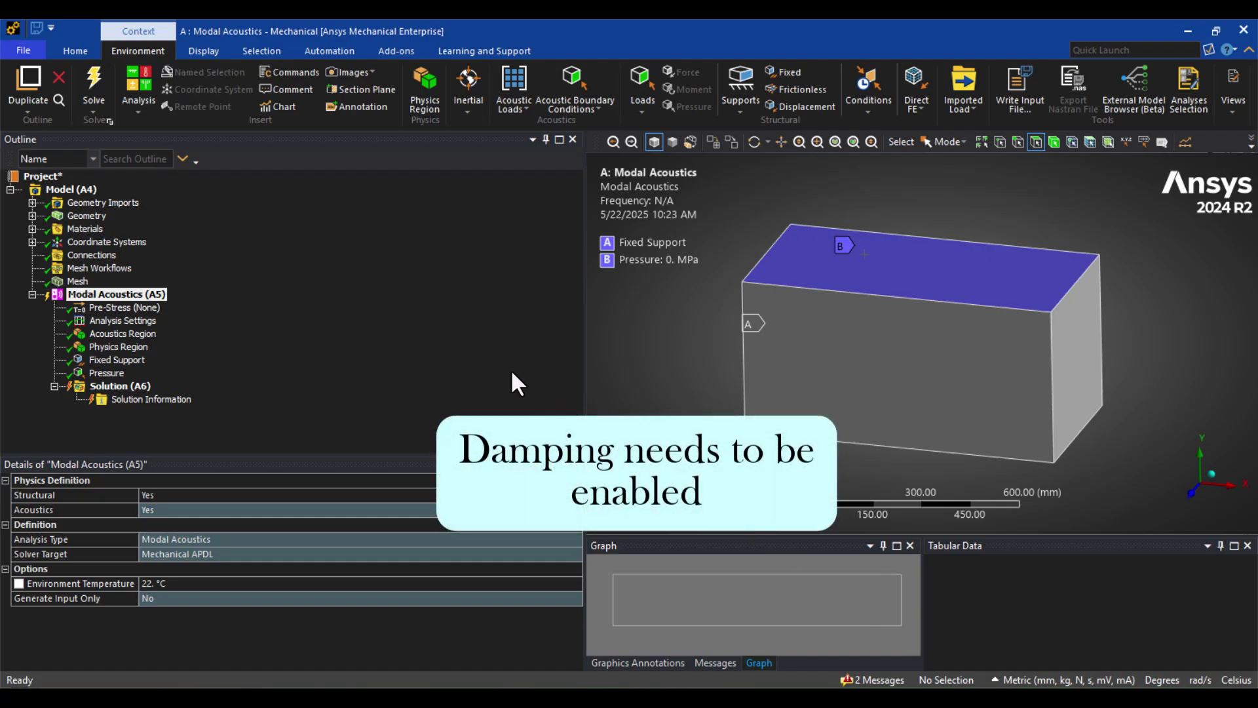
Set Damped to Yes in Analysis Settings and re-solve the Modal Acoustics analysis
click(123, 320)
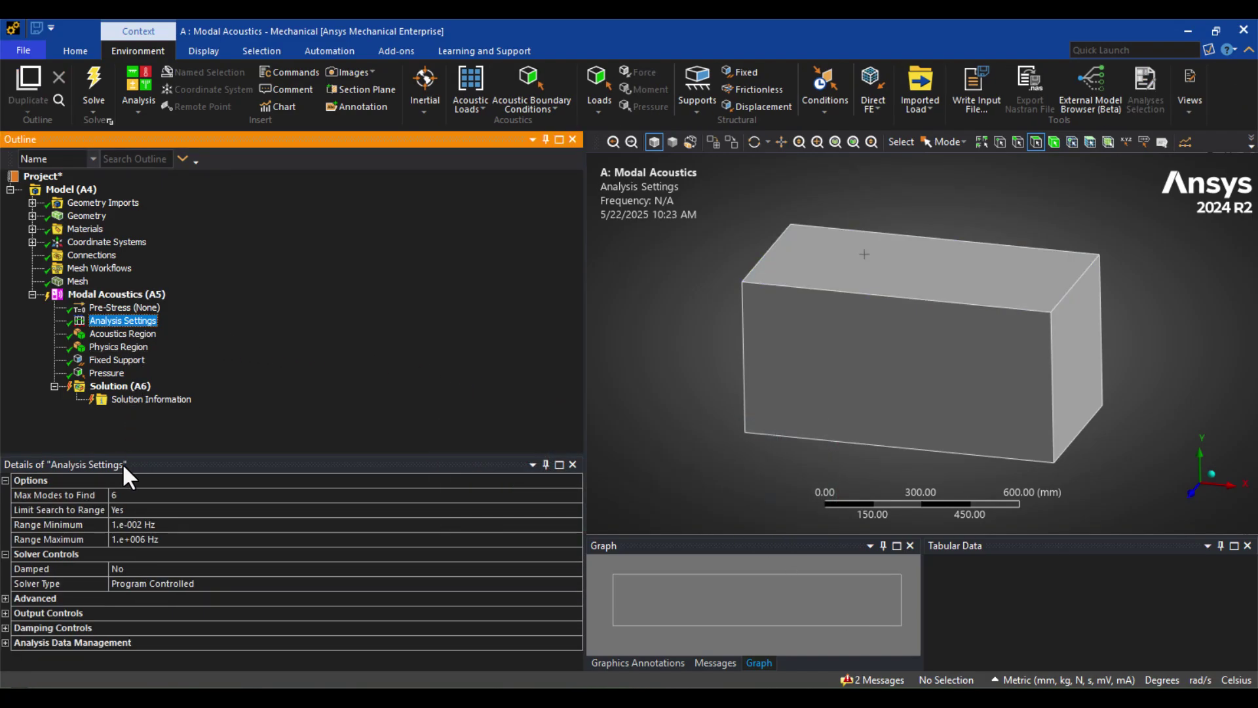
click(139, 570)
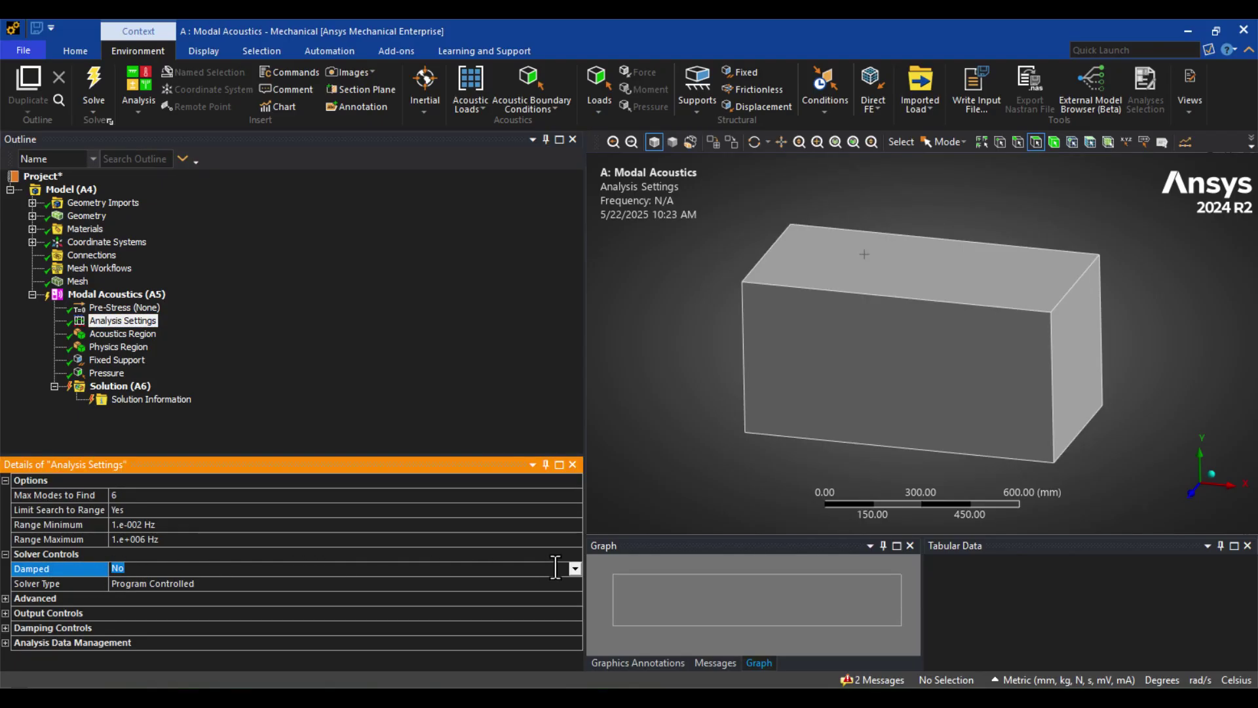
click(574, 567)
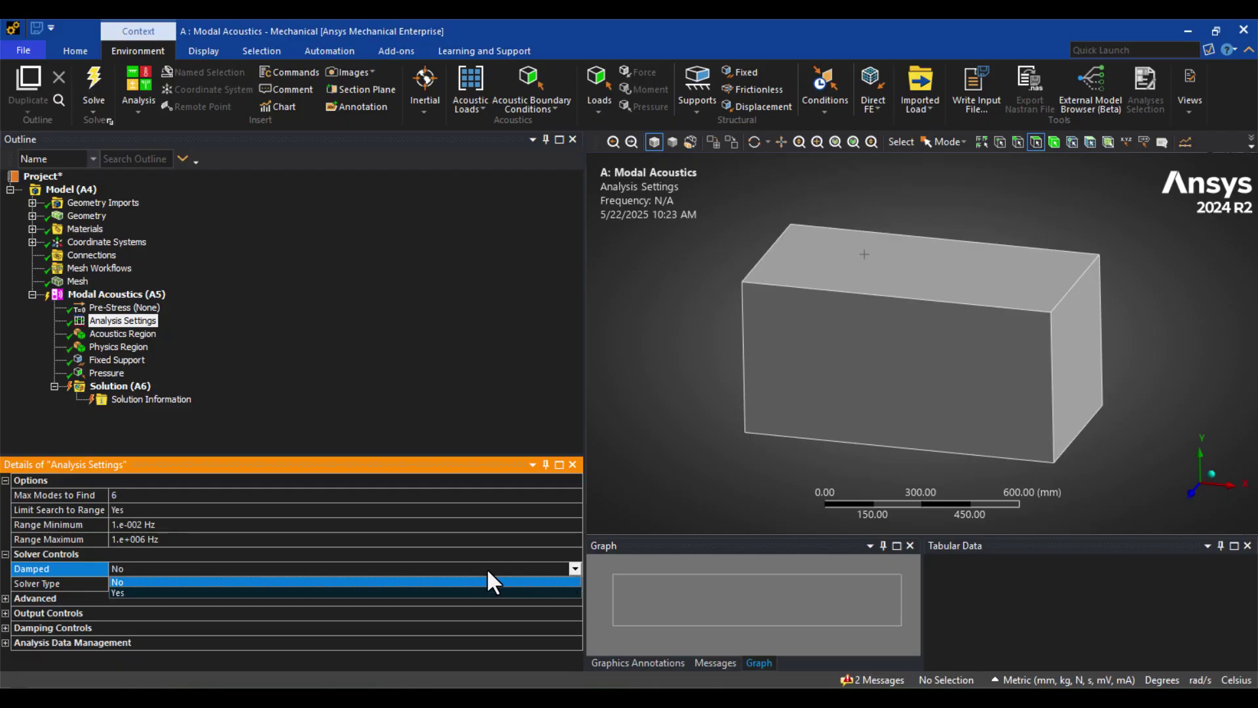
click(118, 592)
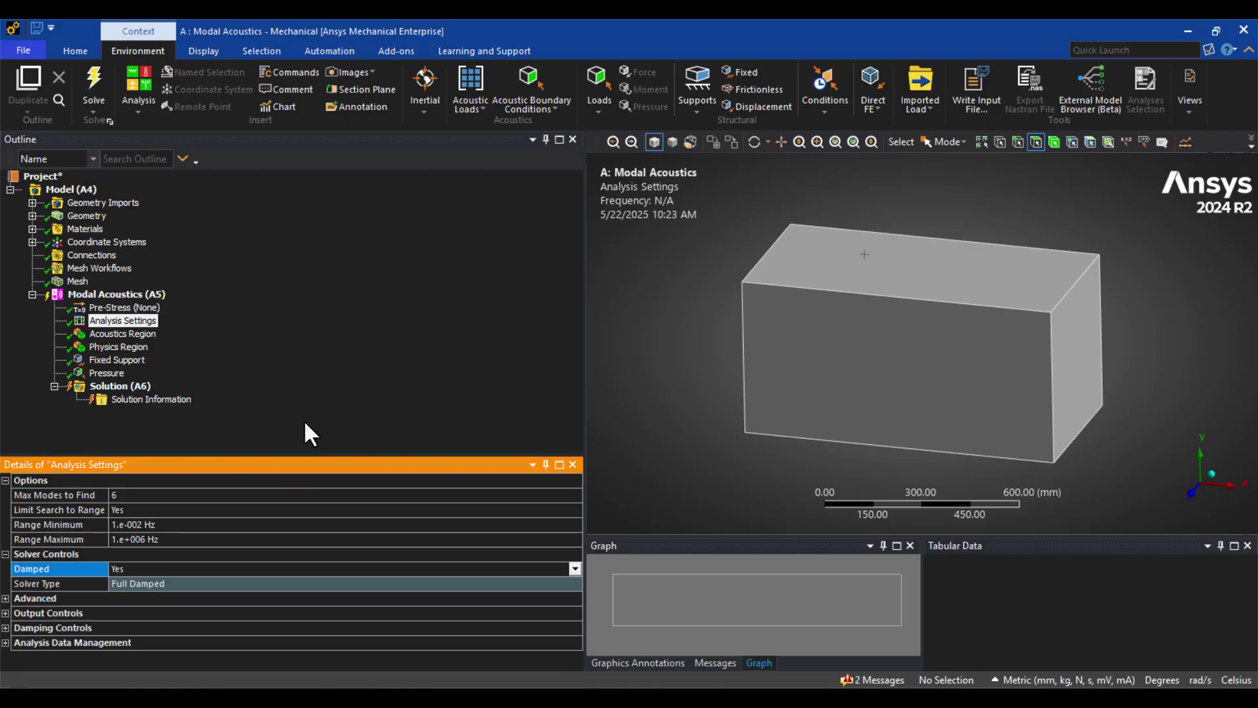
right_click(98, 295)
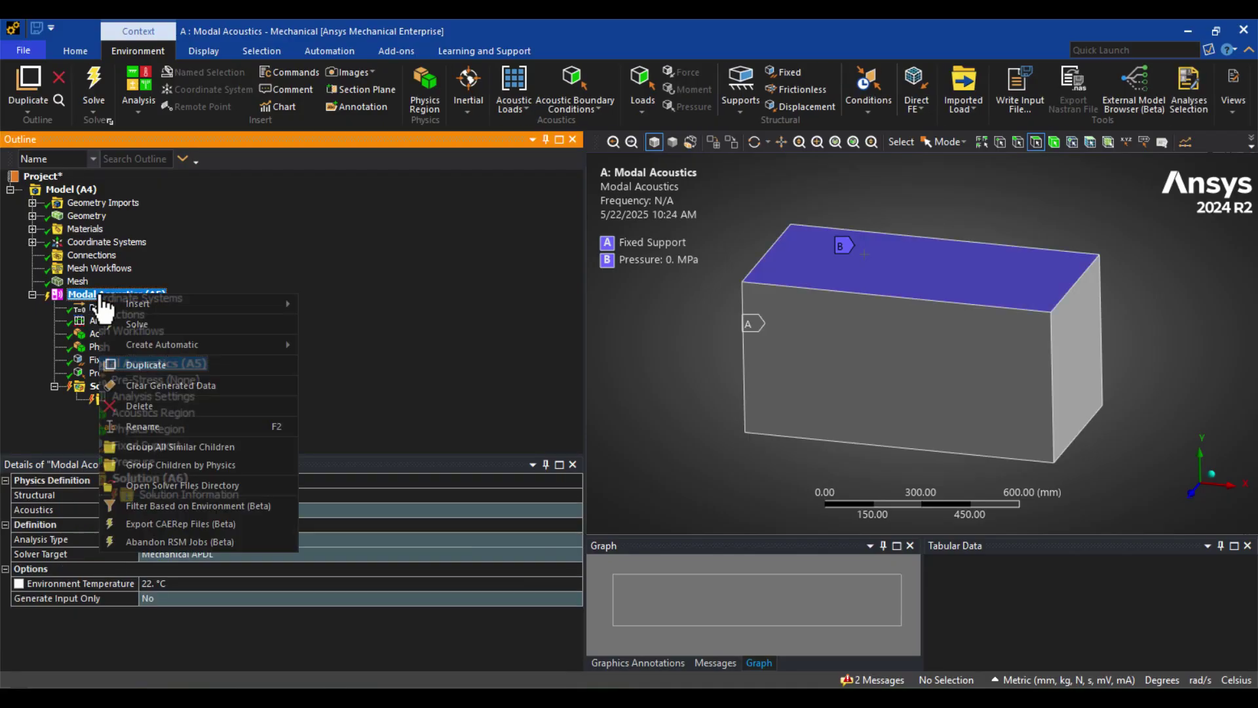
click(148, 326)
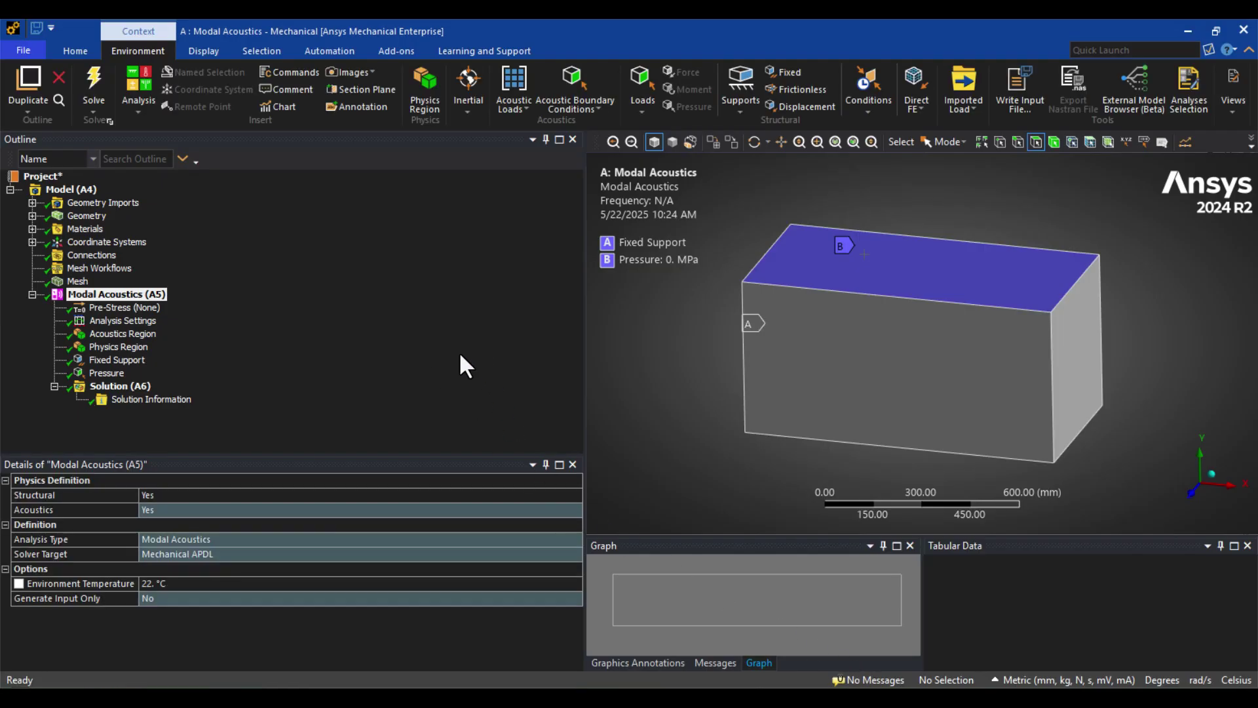
Create mode shape results for all six damped frequencies (53.79–944.82 Hz) from Tabular Data
click(120, 386)
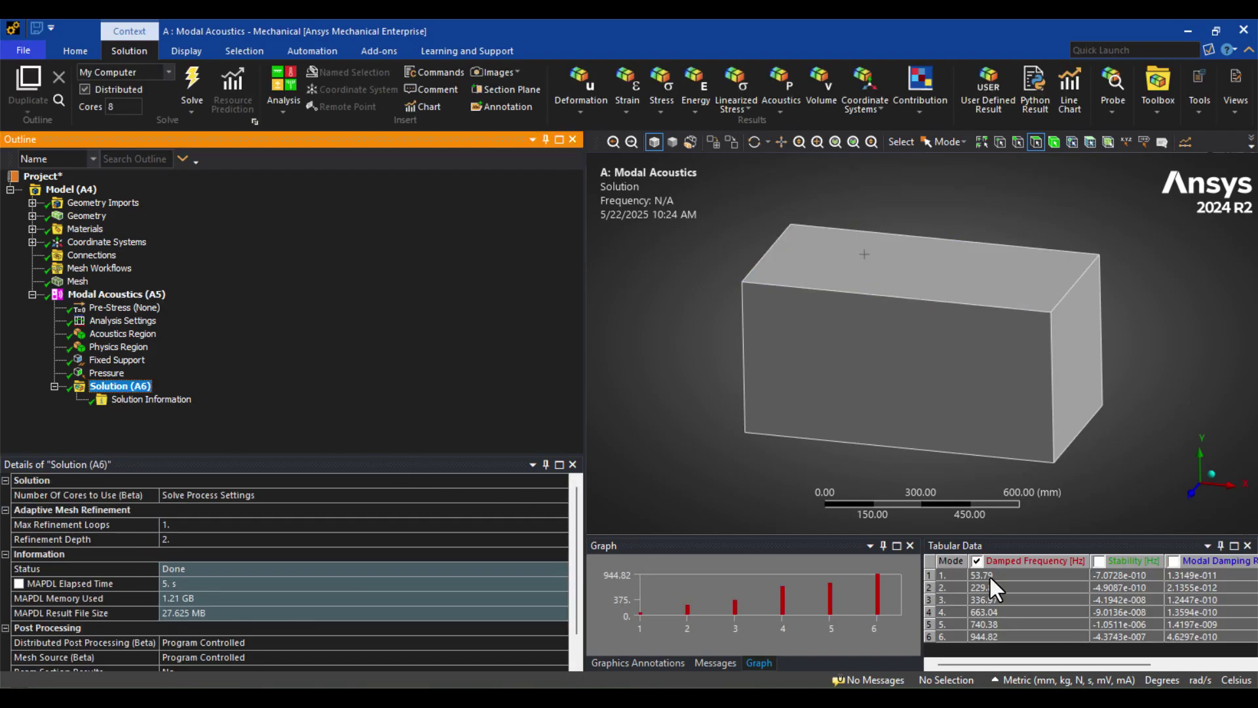
click(998, 589)
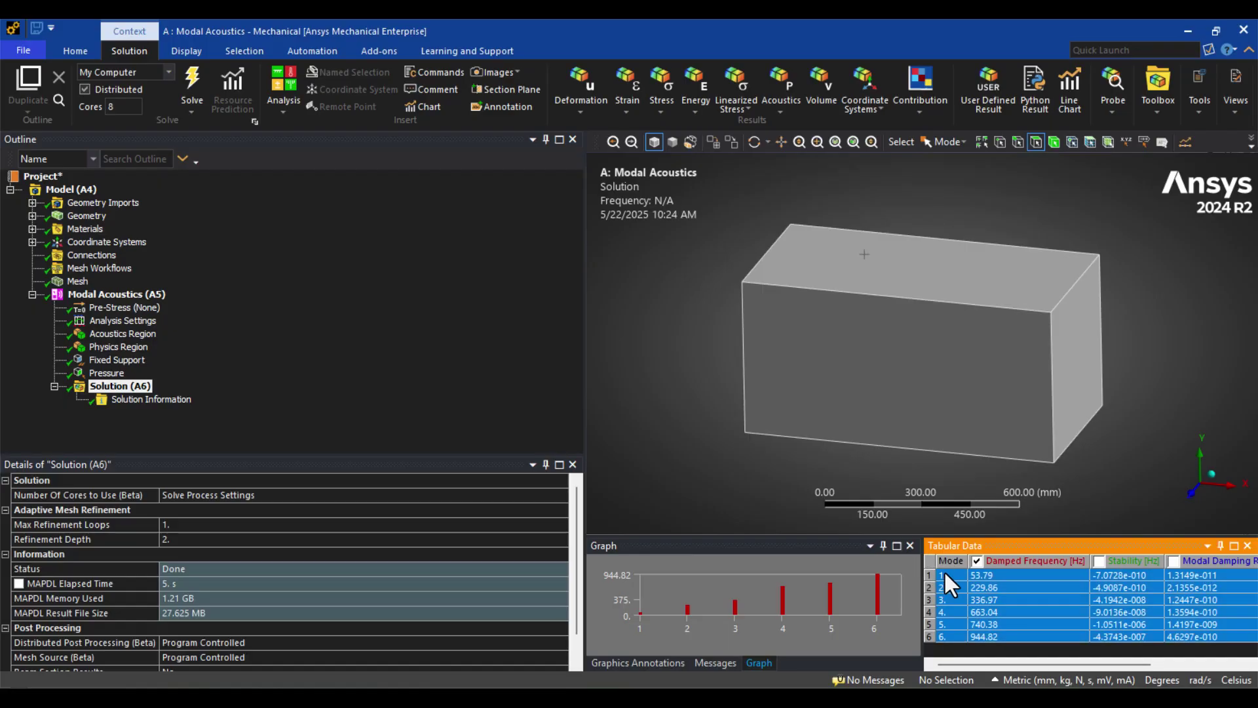
right_click(944, 571)
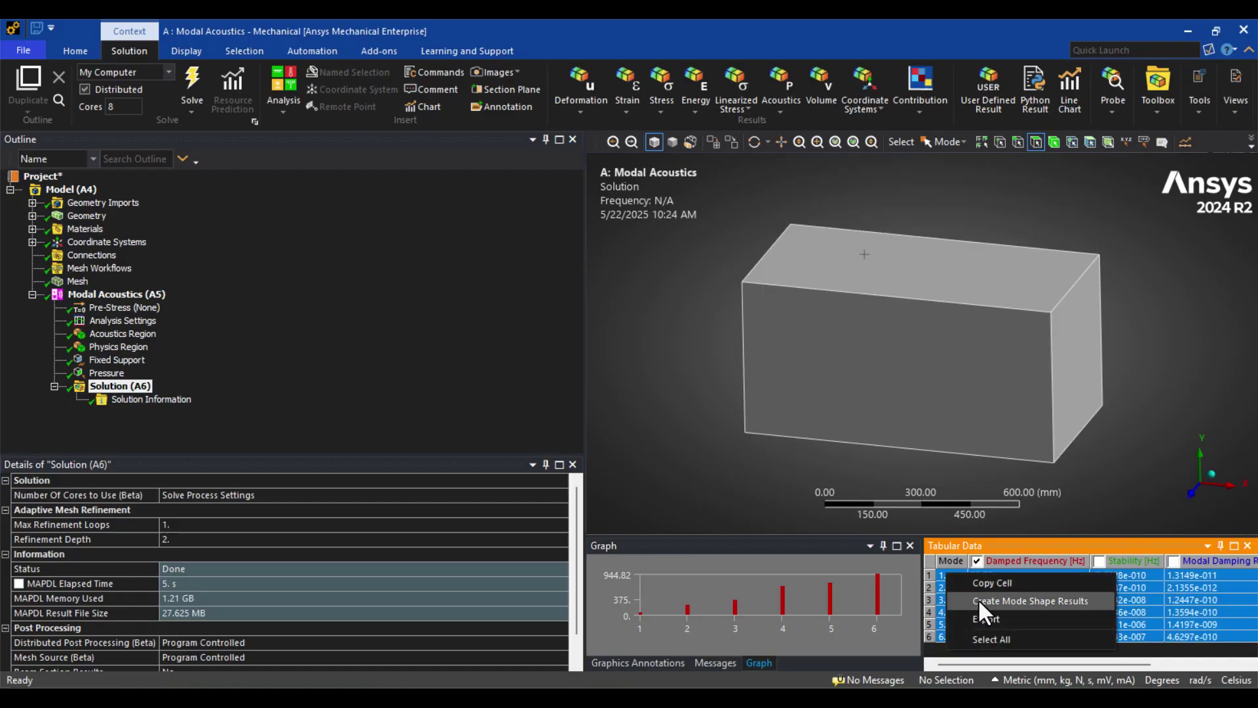
click(1014, 601)
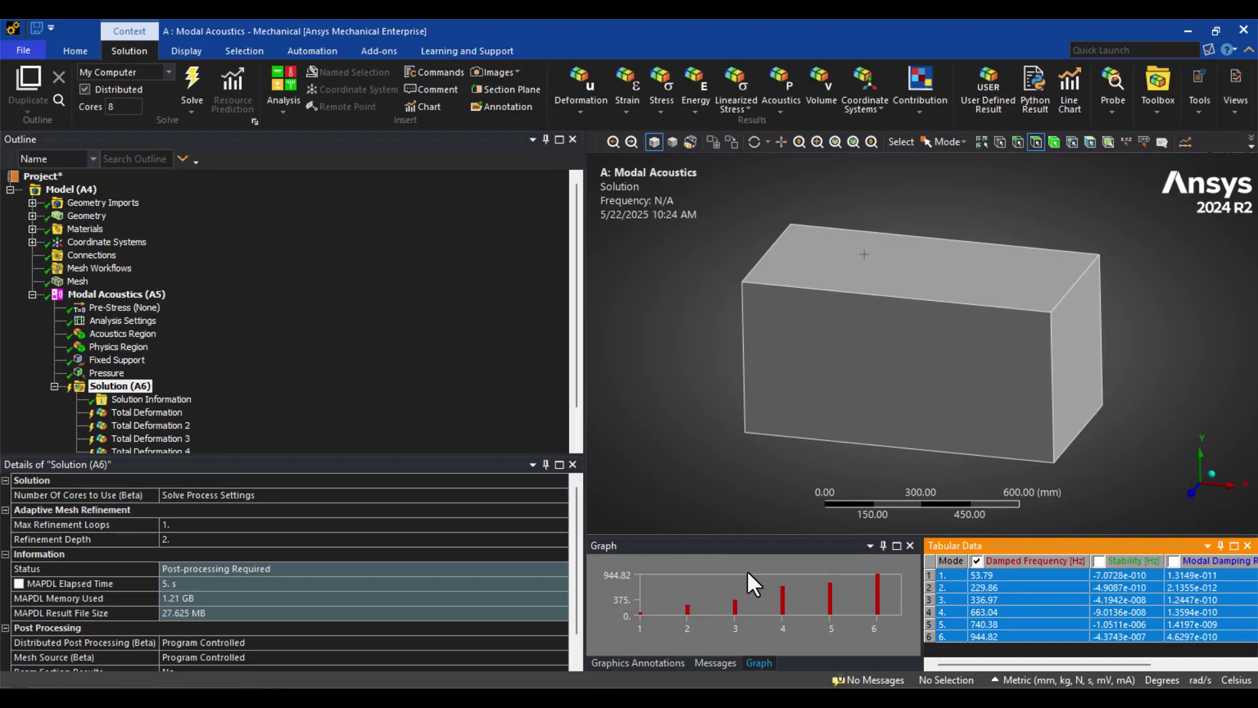
Evaluate all results and view Total Deformation 1–3, ending on mode 3 at 336.97 Hz
right_click(120, 389)
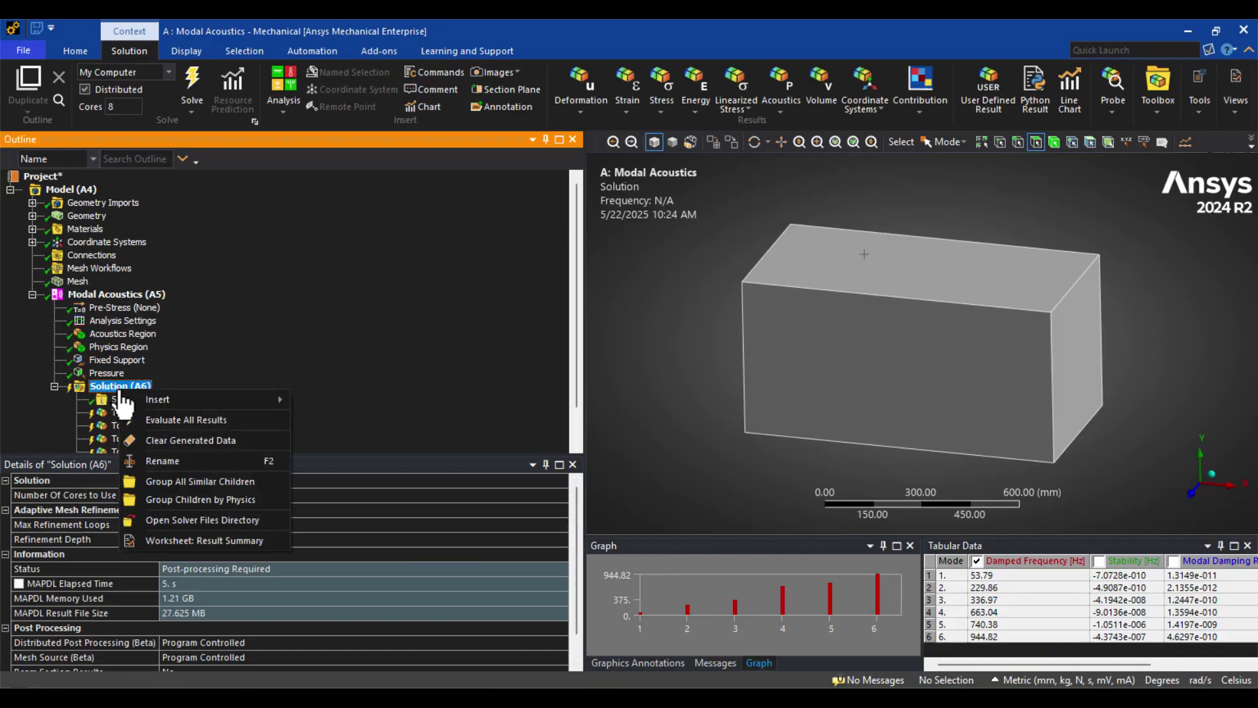
click(192, 425)
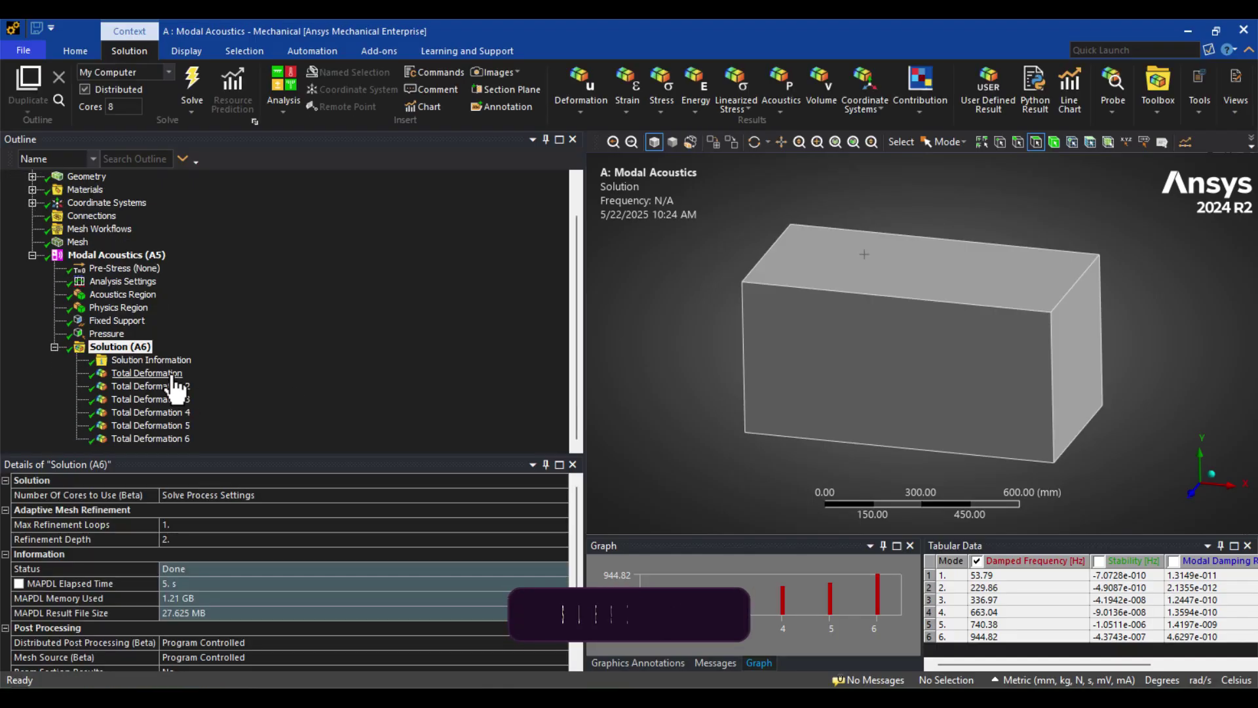
click(143, 372)
drag(753, 443, 888, 435)
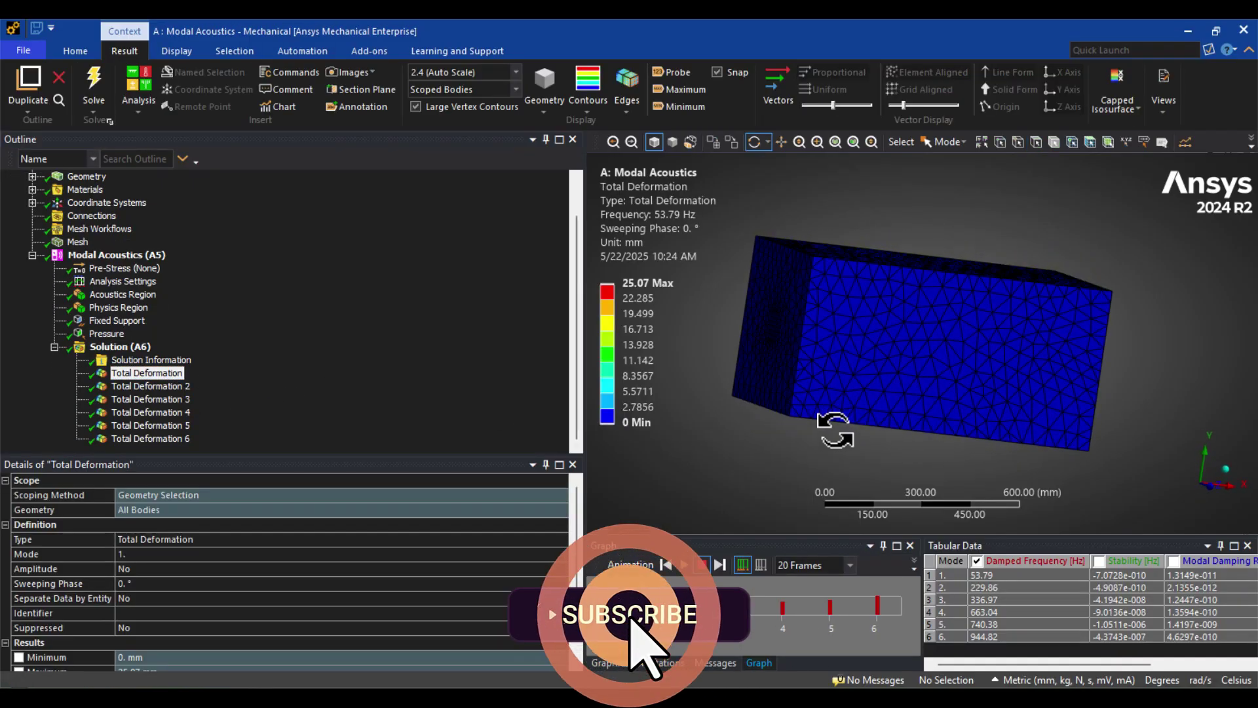
click(153, 387)
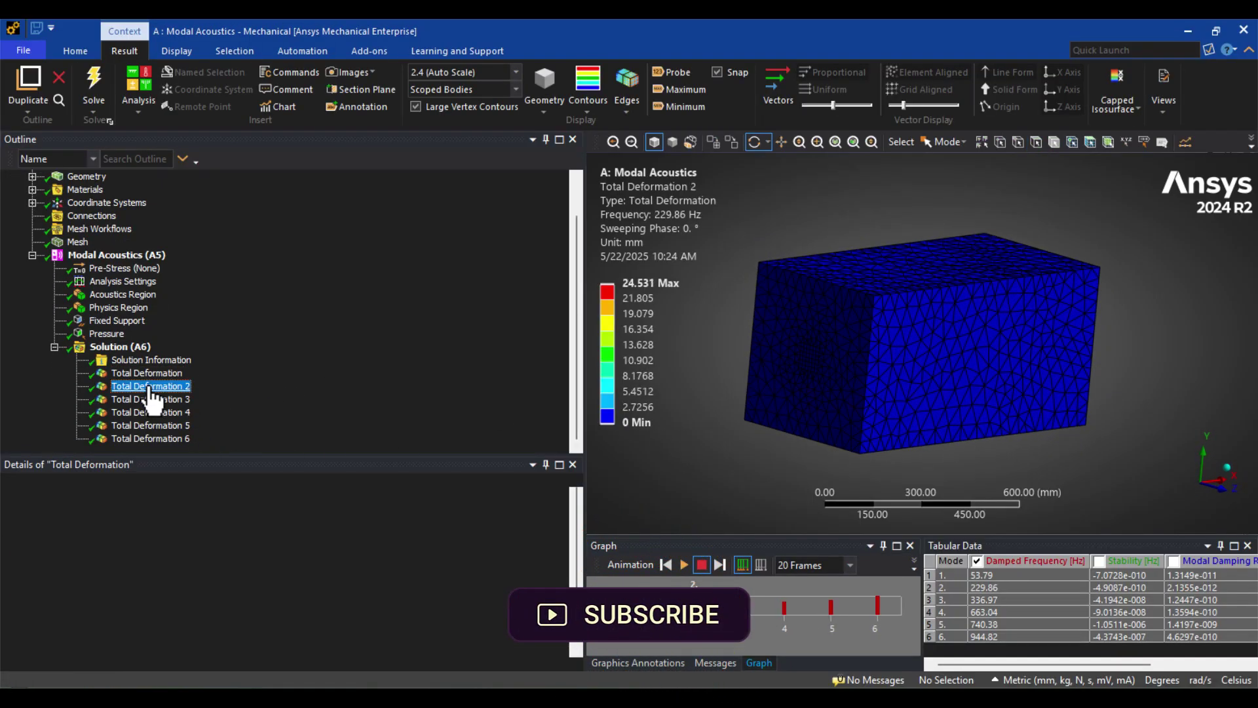
click(152, 399)
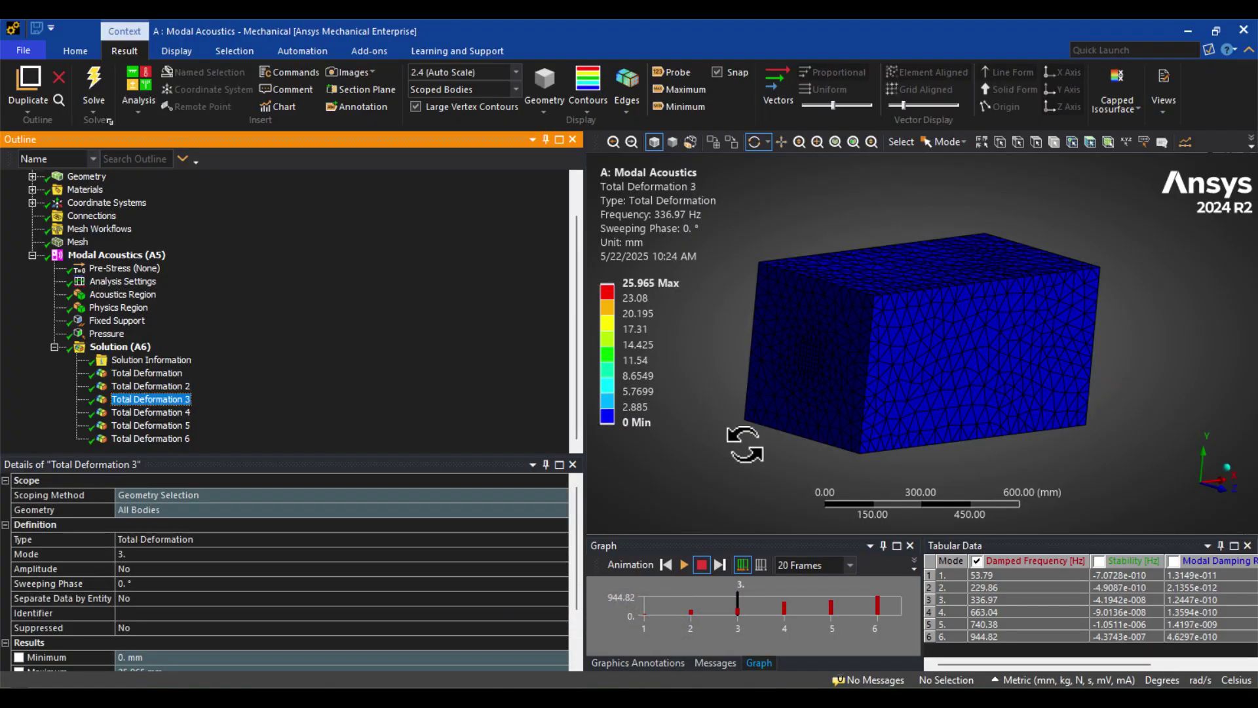
drag(744, 444, 725, 454)
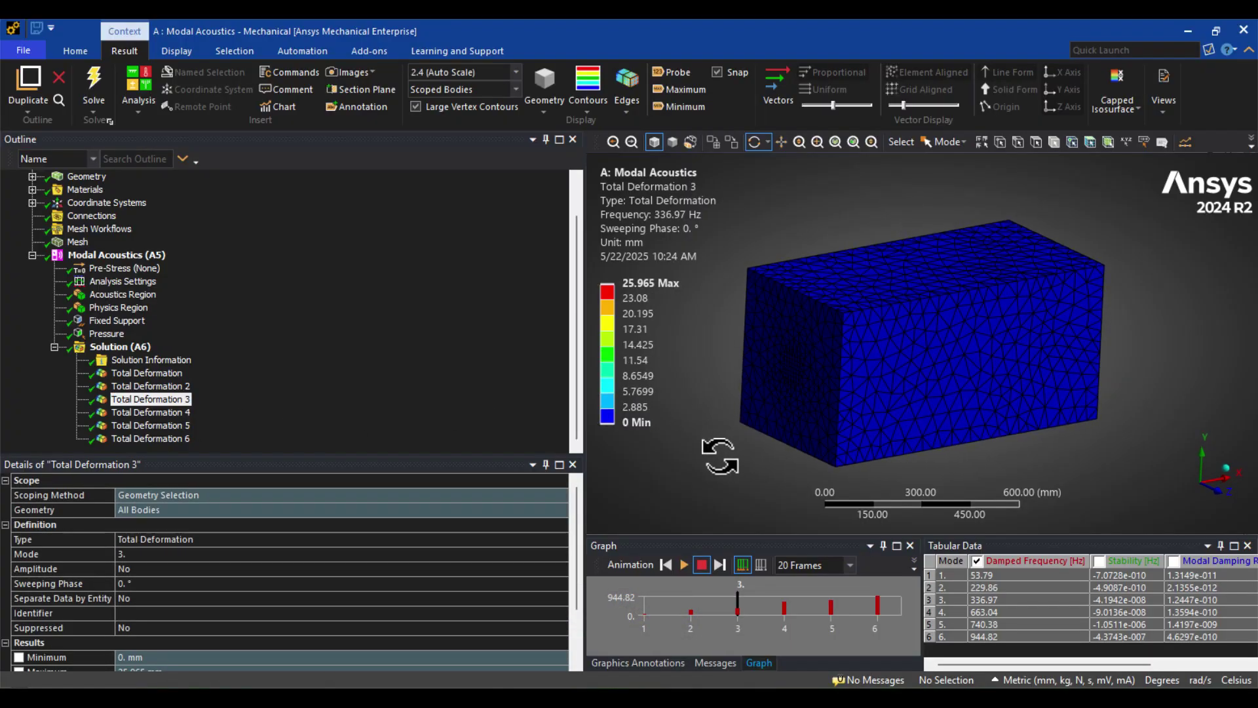
Hide the fluid box body to expose the beam
click(87, 177)
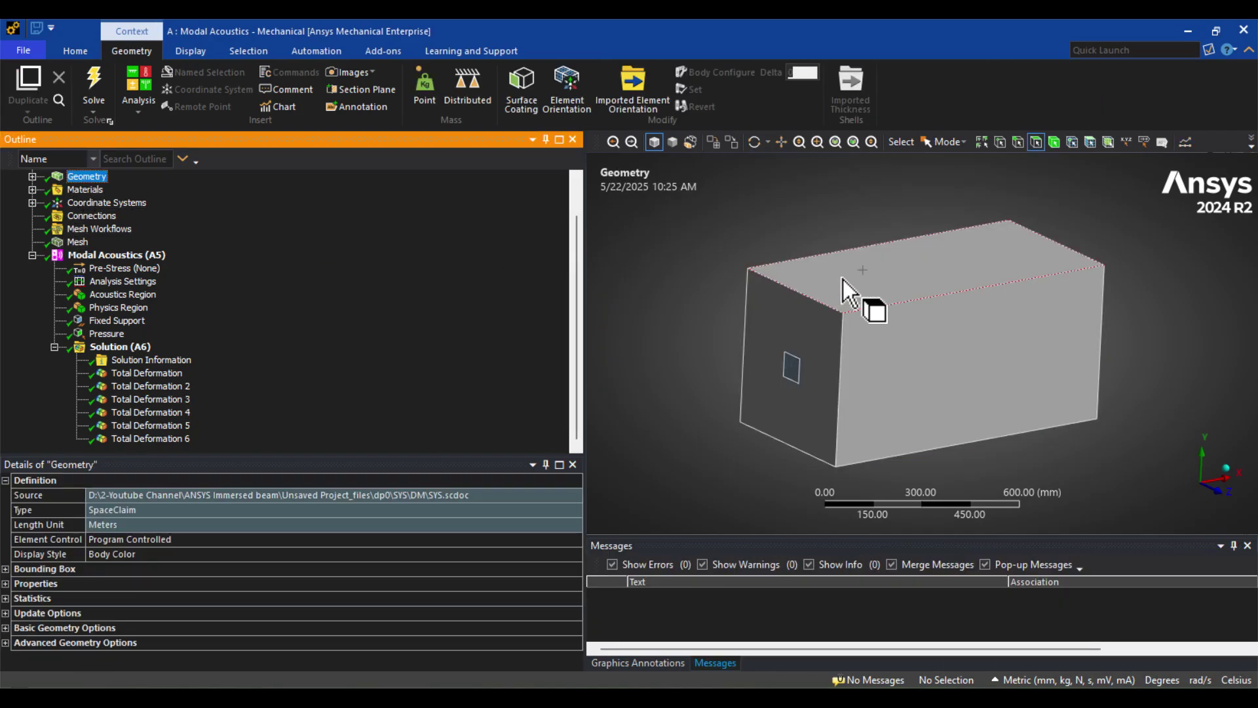
click(854, 280)
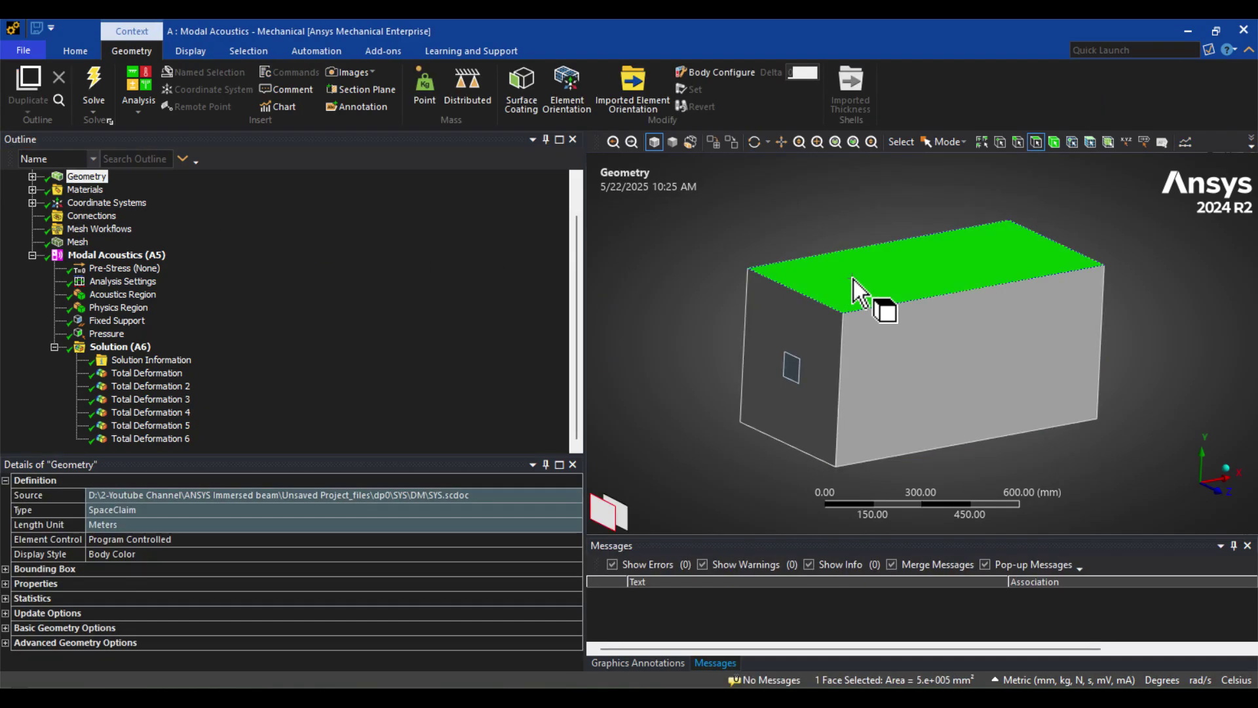
right_click(854, 279)
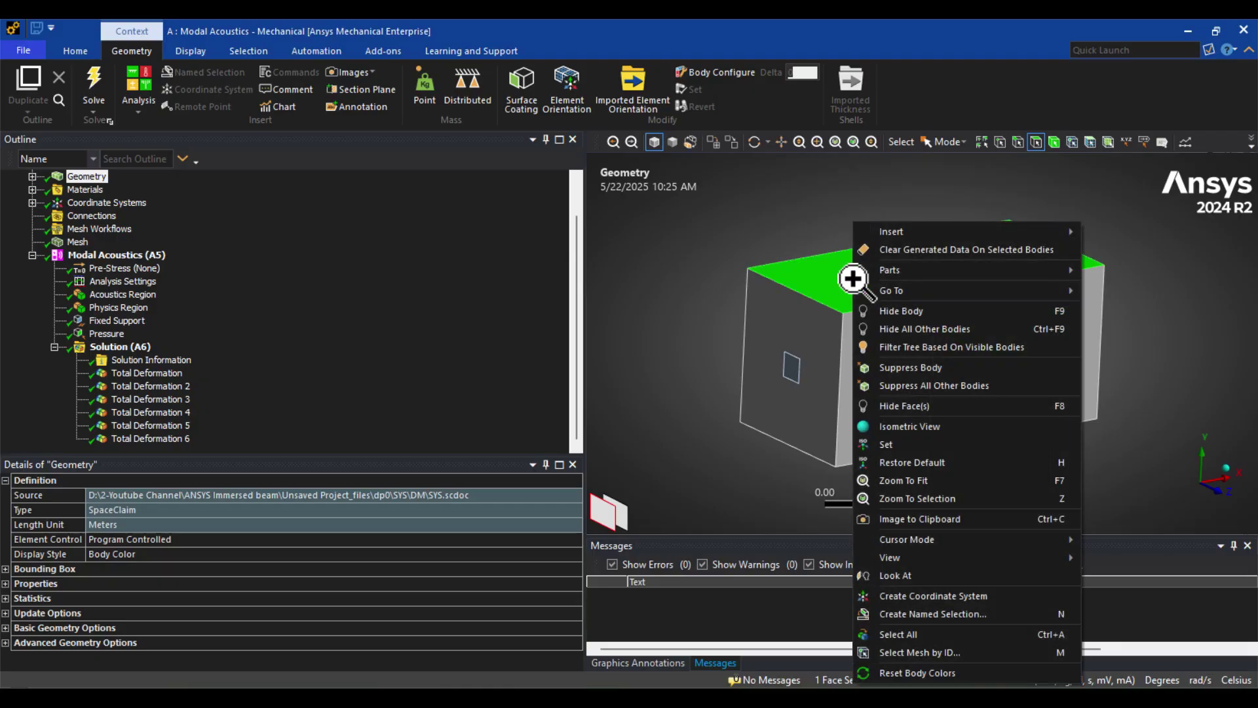
click(888, 309)
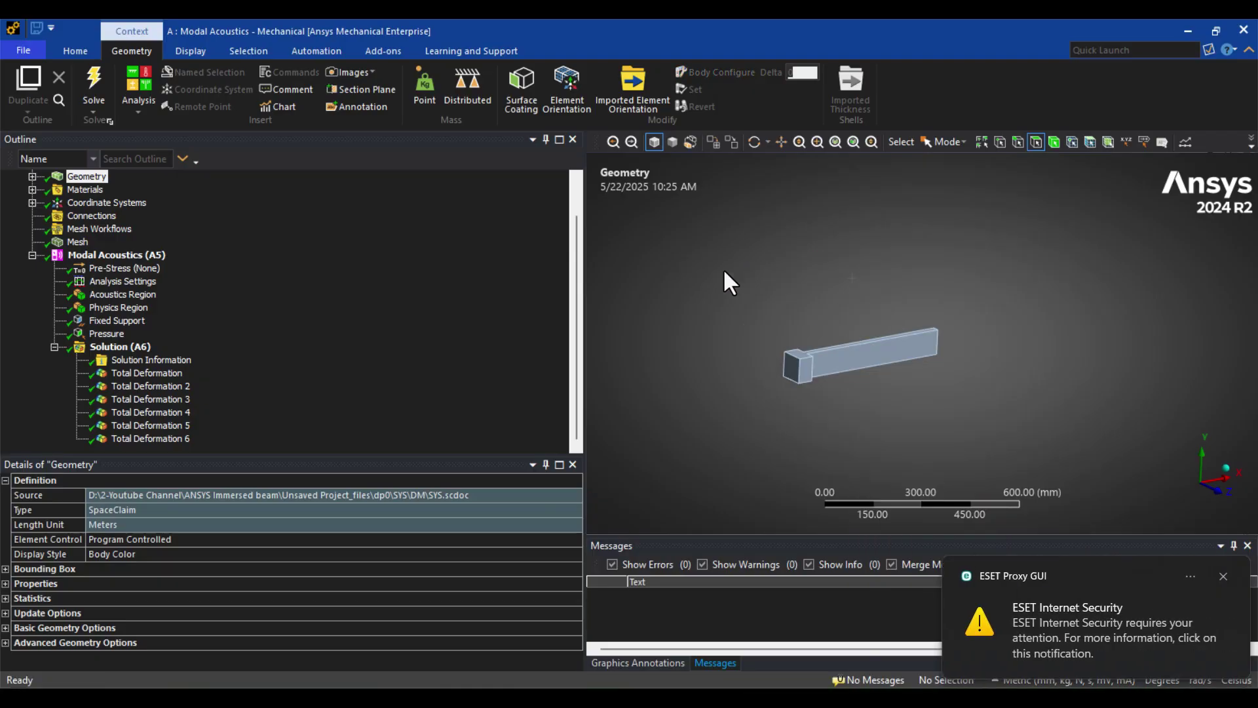
Step through the Total Deformation results to mode 5 (740.38 Hz), rotating the beam
click(156, 374)
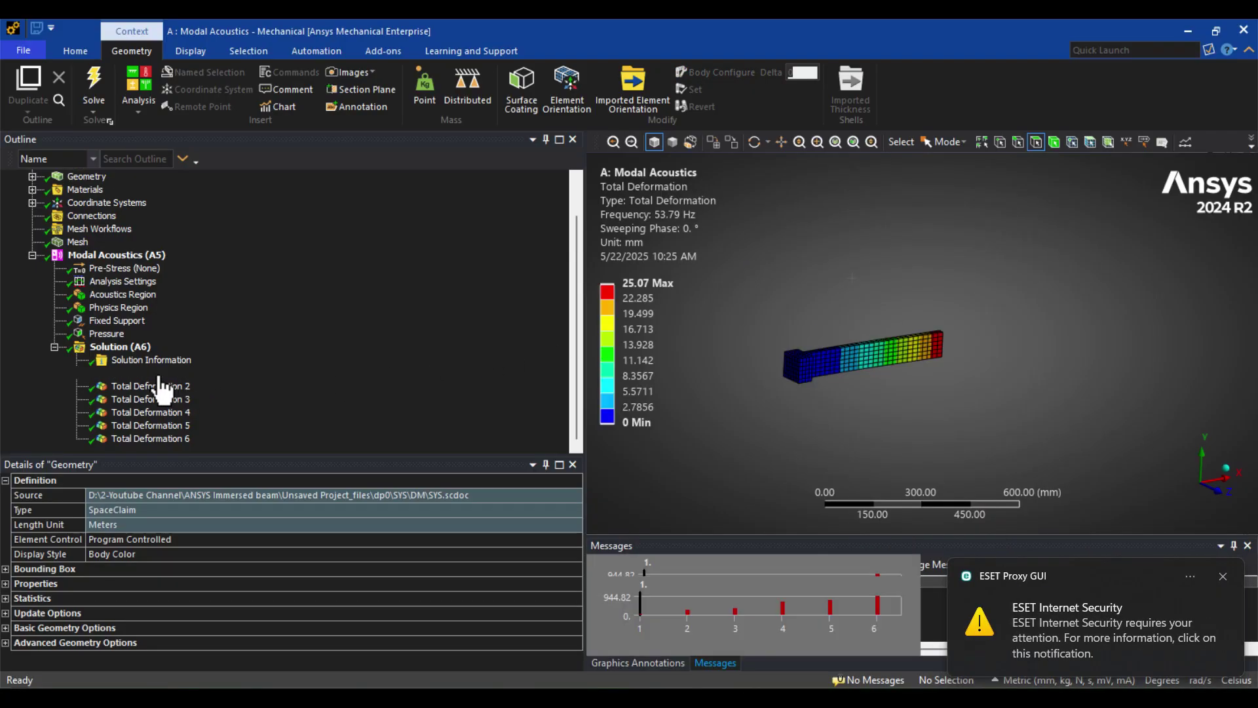
click(157, 386)
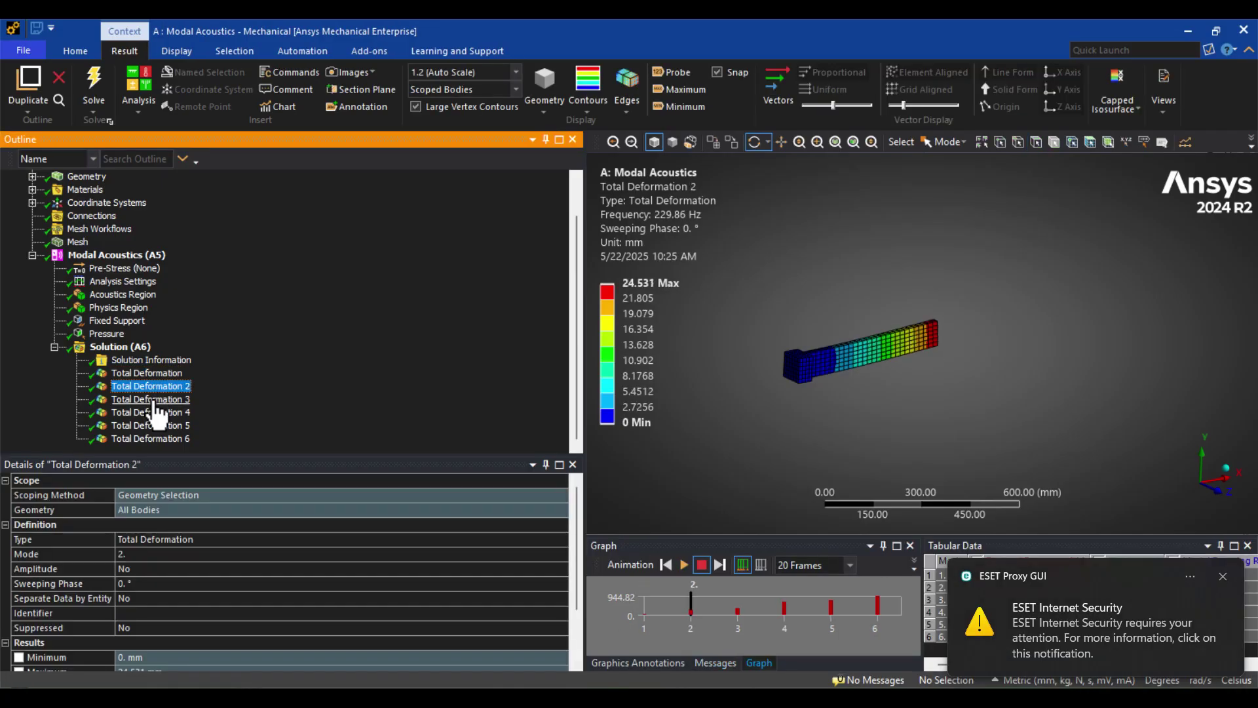
click(152, 399)
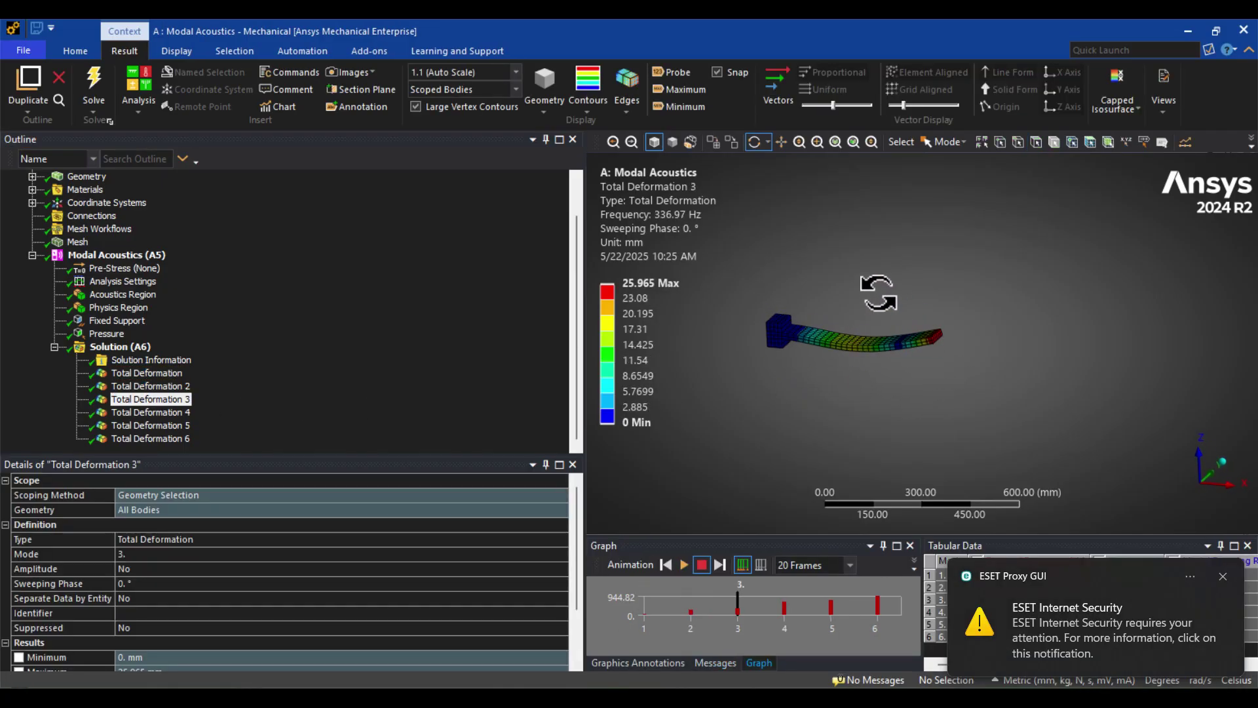
click(158, 413)
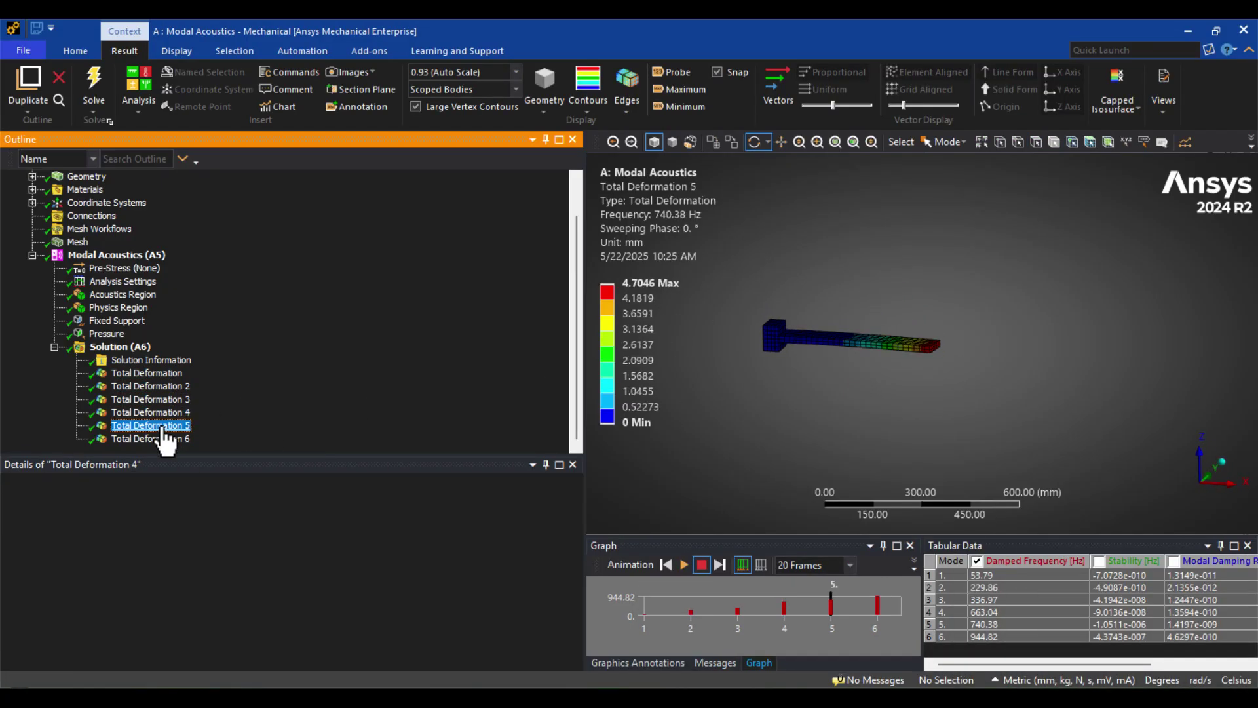
drag(1031, 302, 1015, 303)
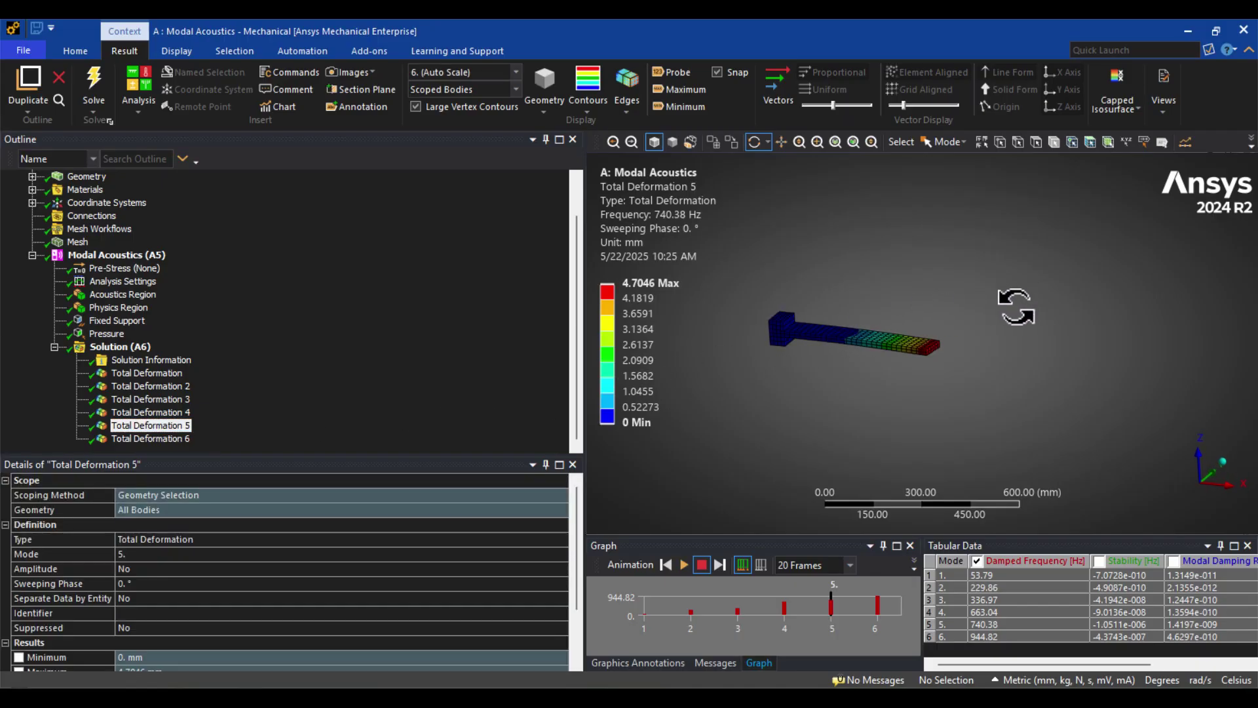
drag(1015, 306, 1019, 301)
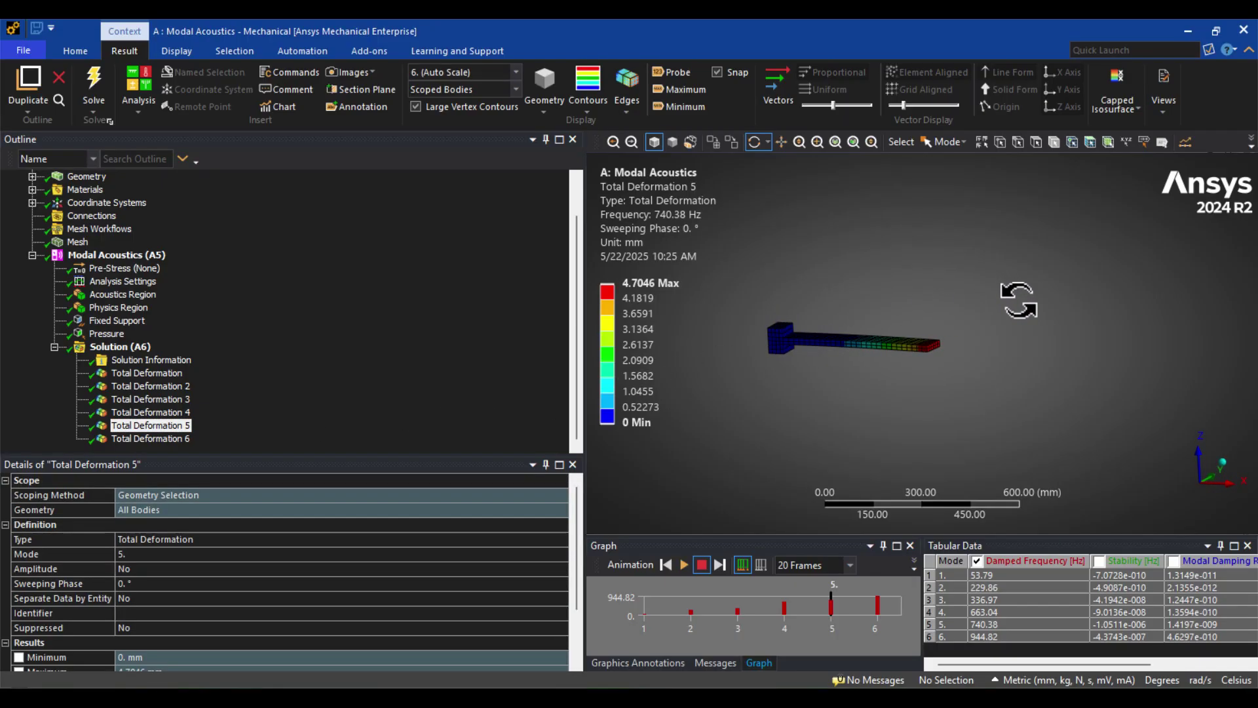
Show all bodies again and change the Fluid body's material from Water Liquid to Air
right_click(742, 451)
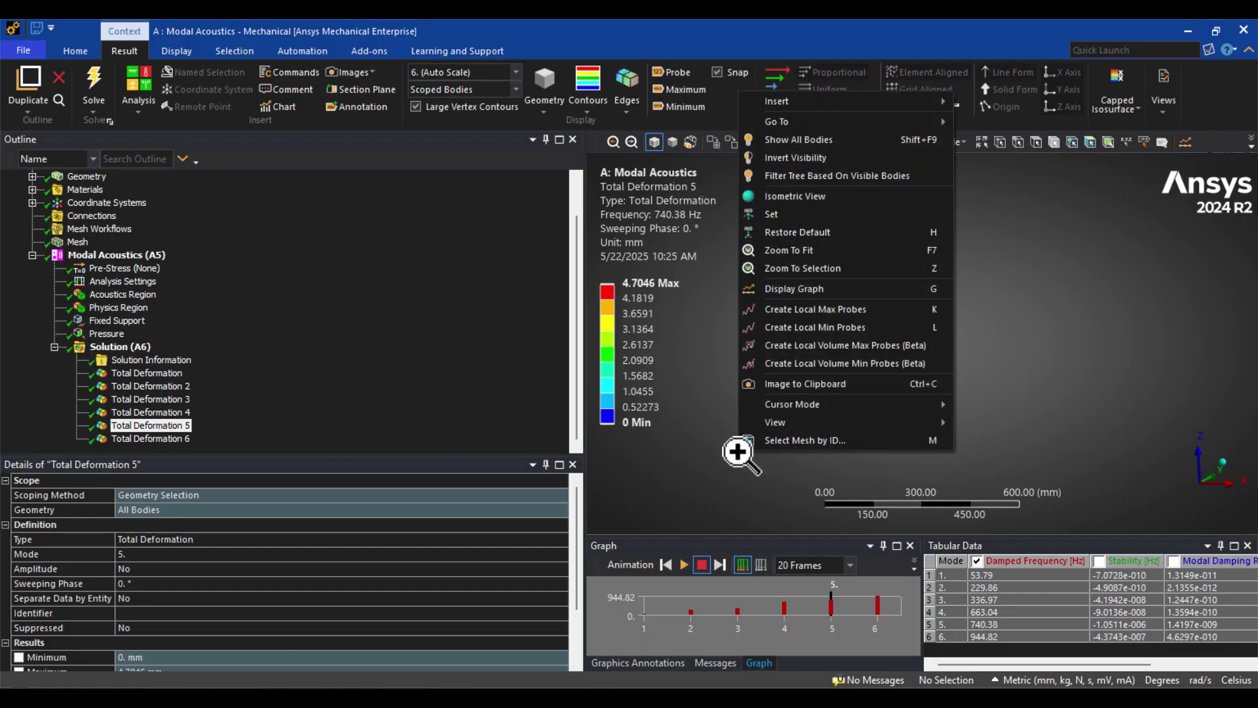
click(803, 139)
scroll(434, 373, up, 1)
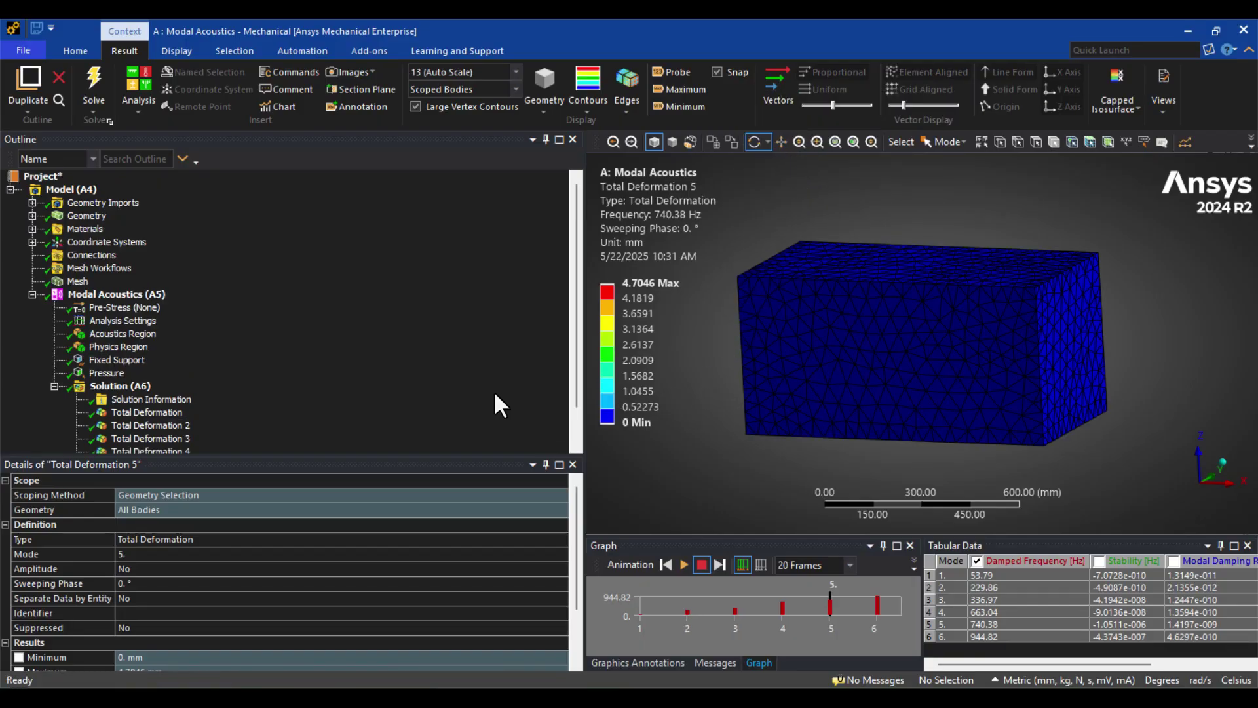
click(31, 215)
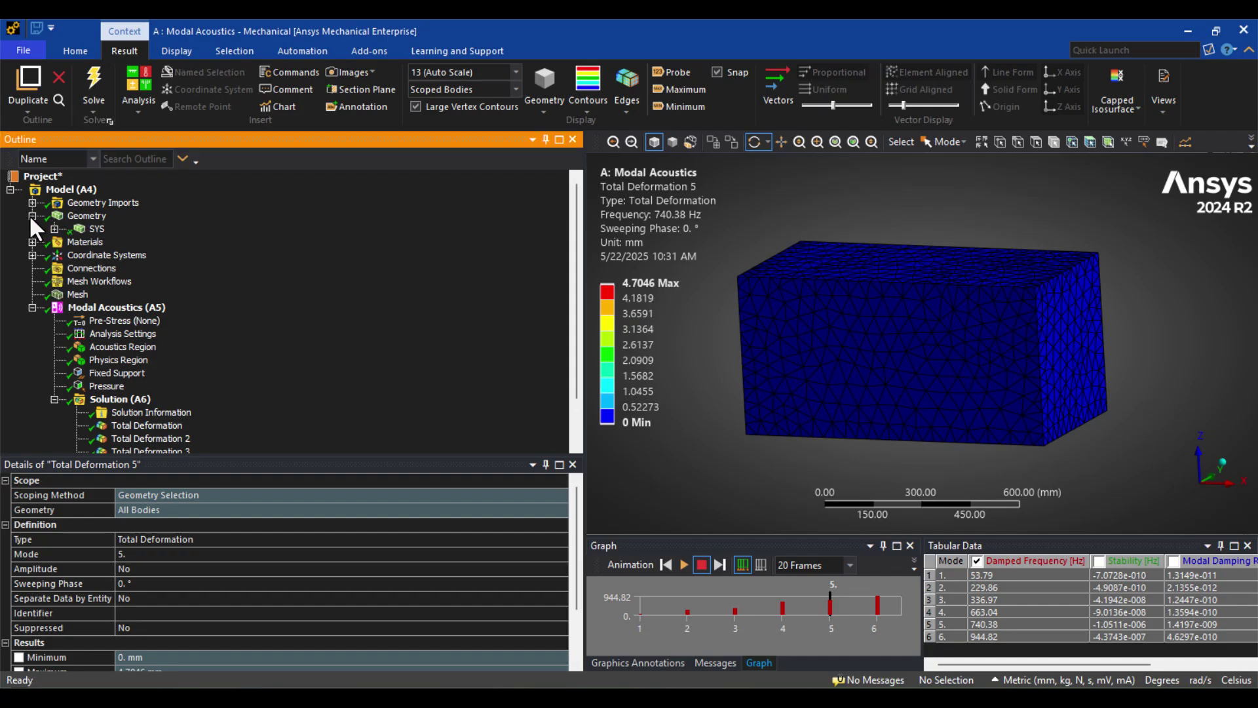
click(55, 228)
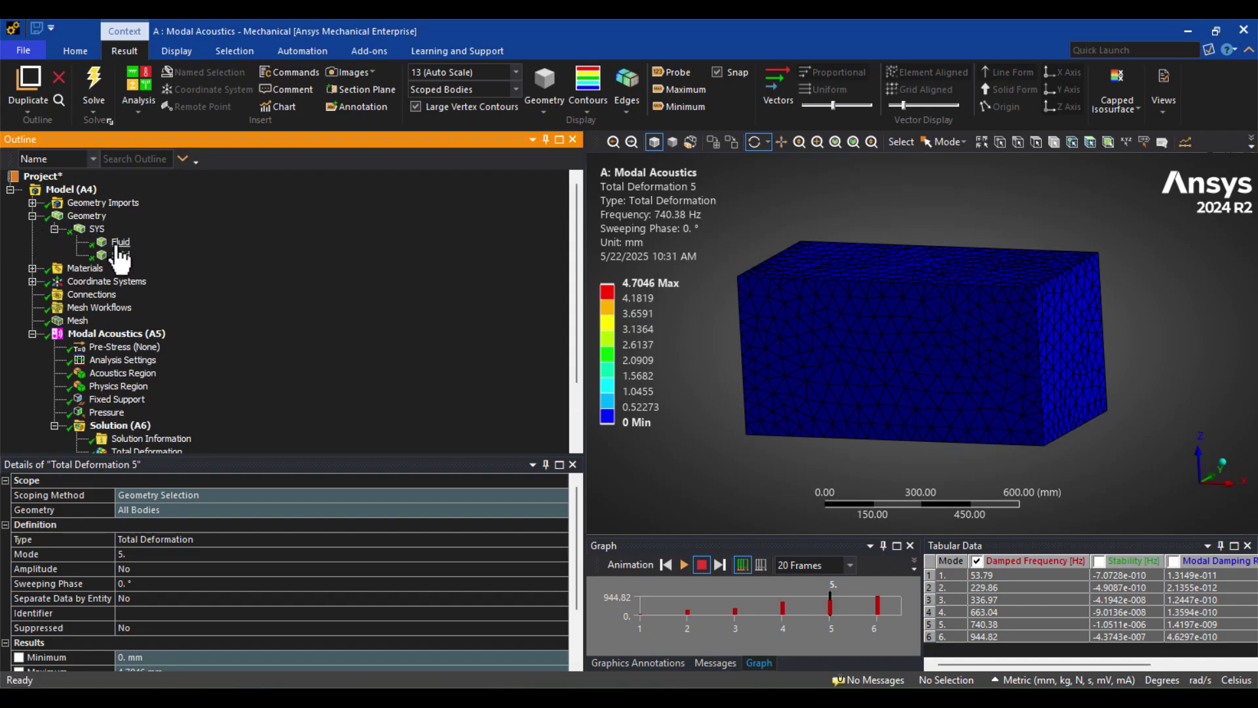
click(119, 243)
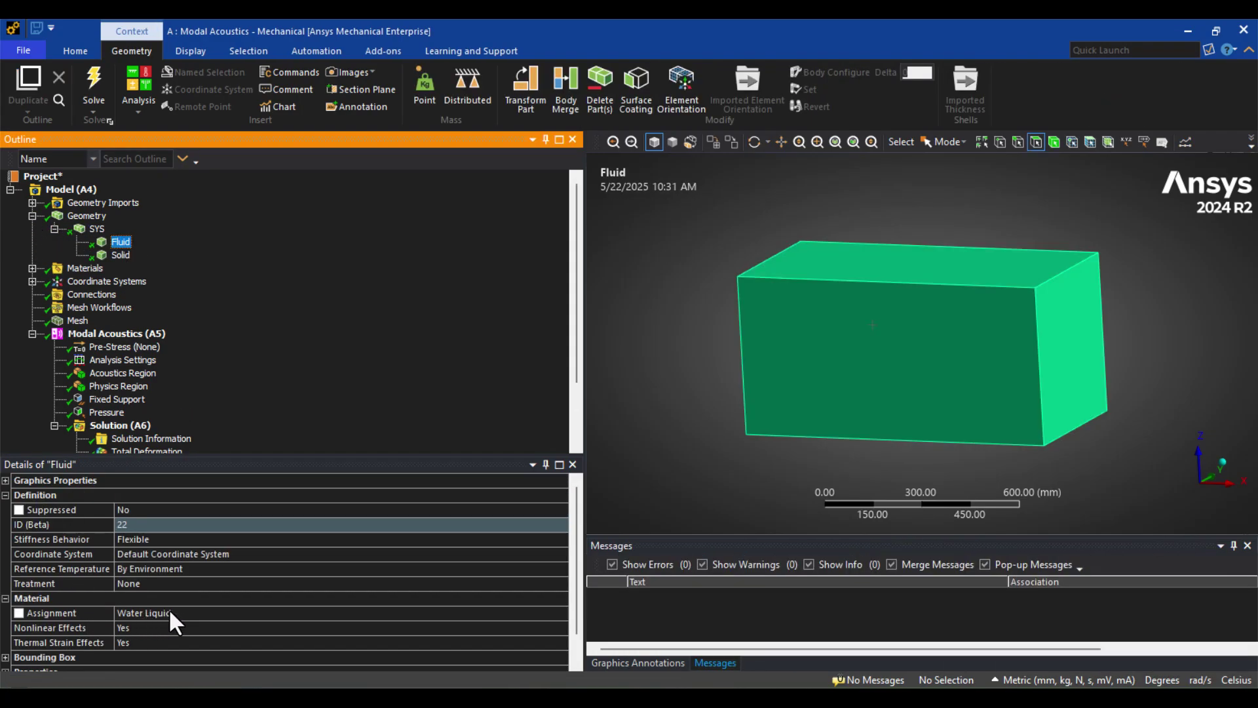
click(561, 613)
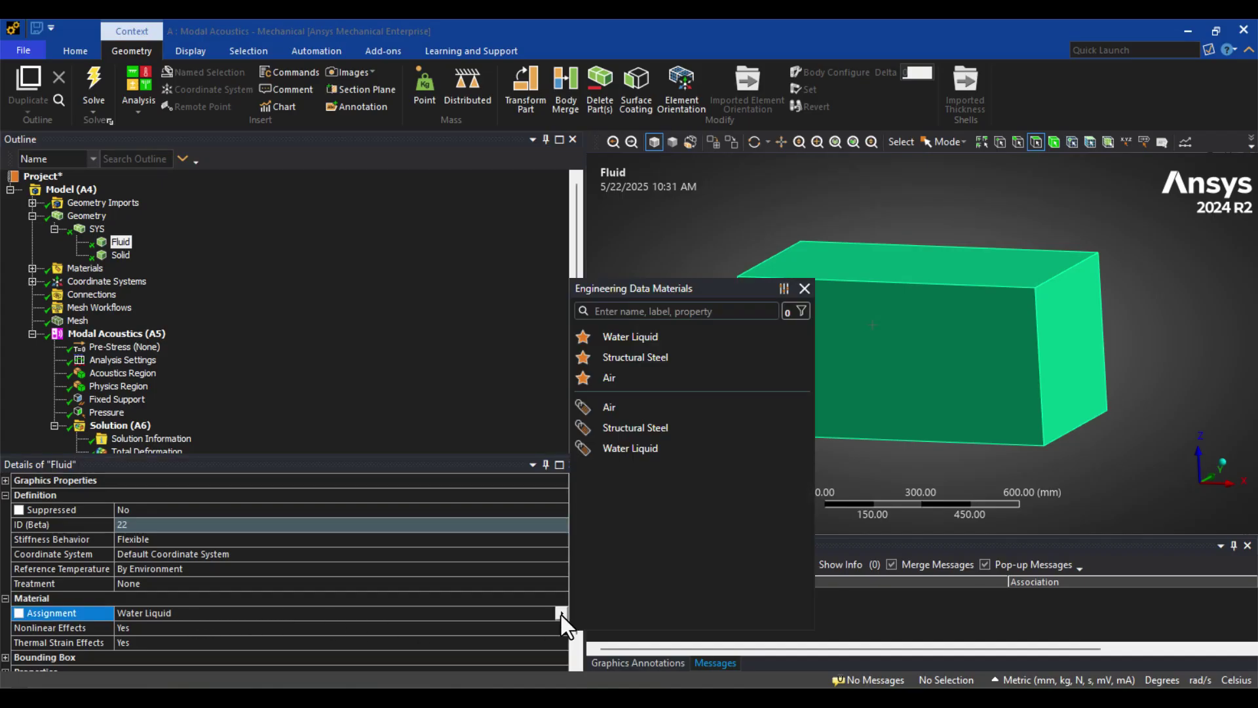
click(612, 408)
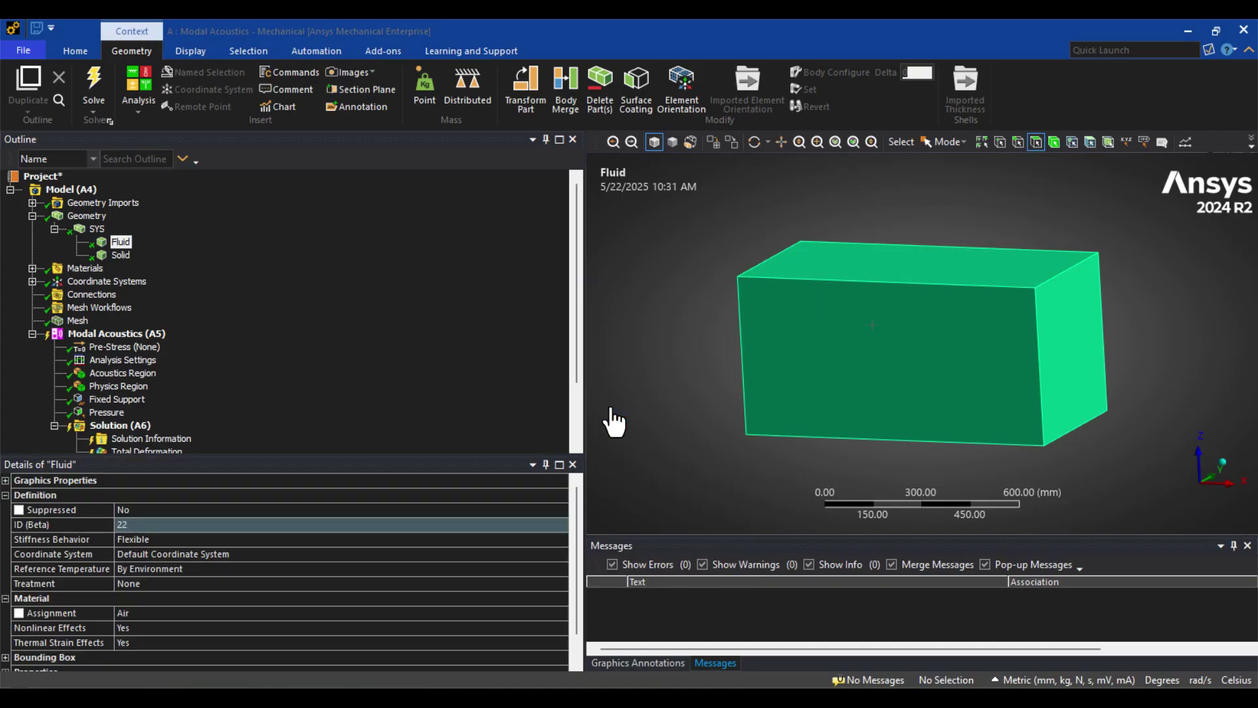
Re-solve with air and check the six new frequencies, 63.864 to 387.36 Hz
right_click(138, 346)
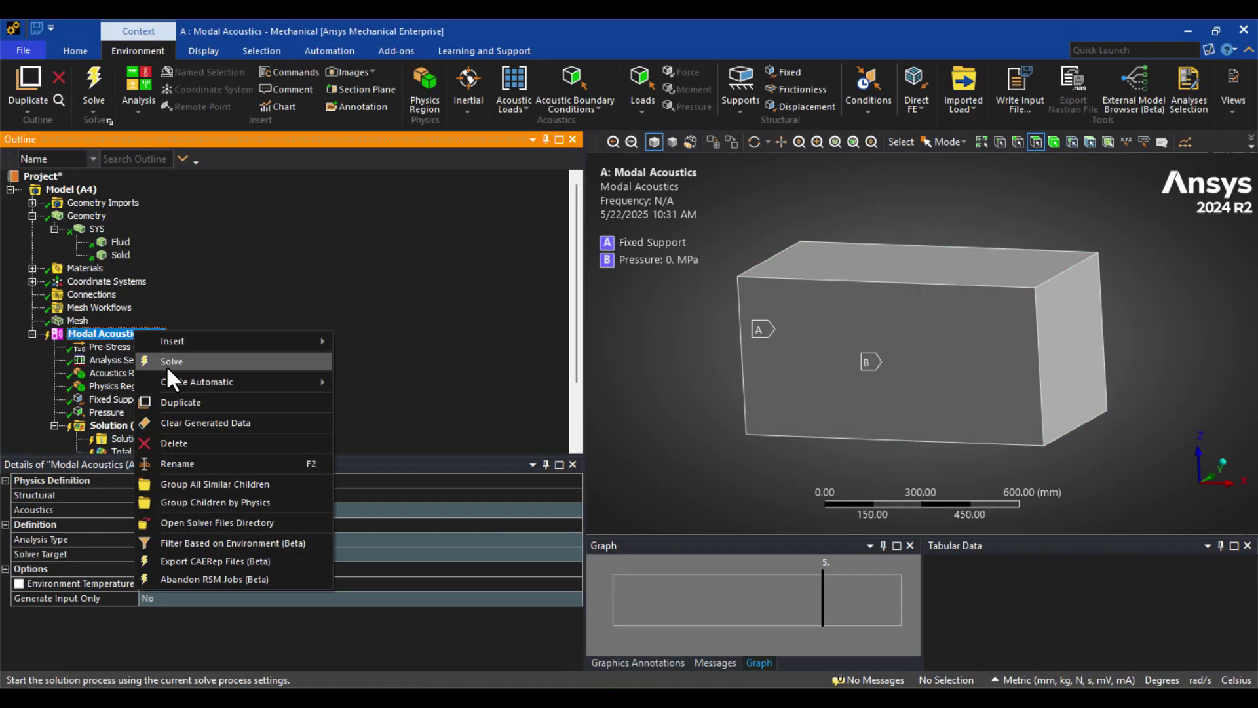
key(Escape)
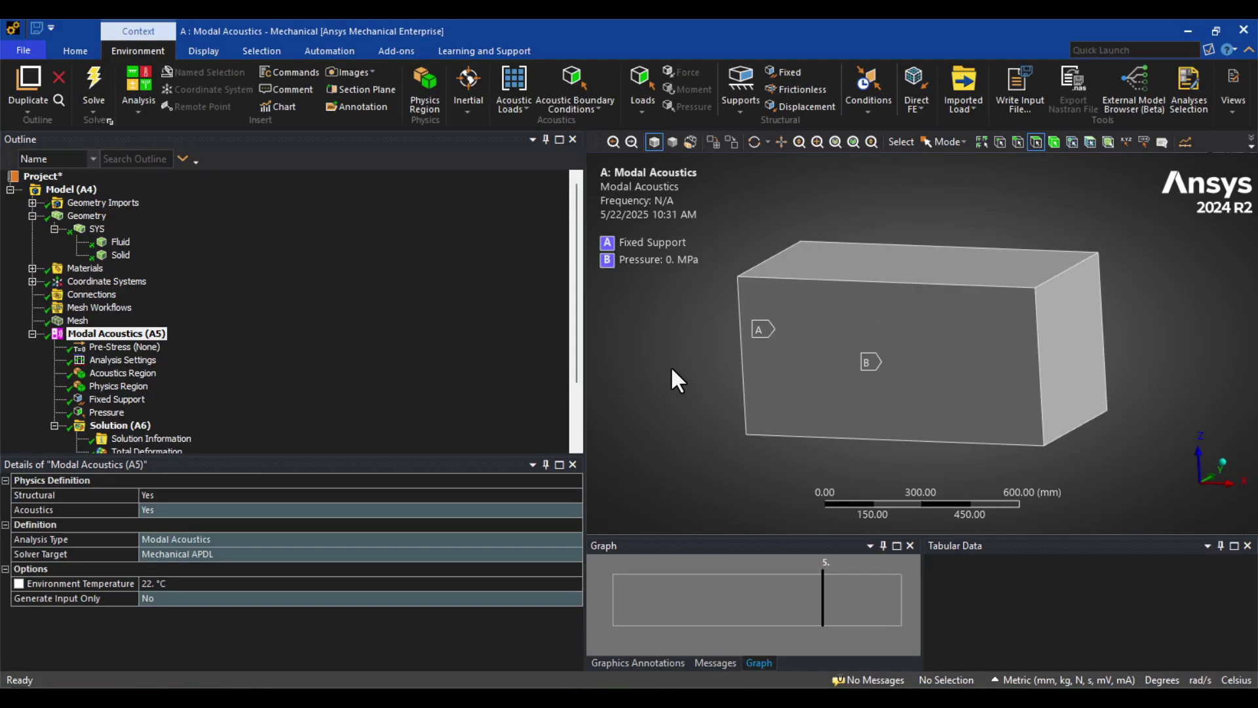
scroll(529, 381, down, 1)
scroll(530, 381, down, 1)
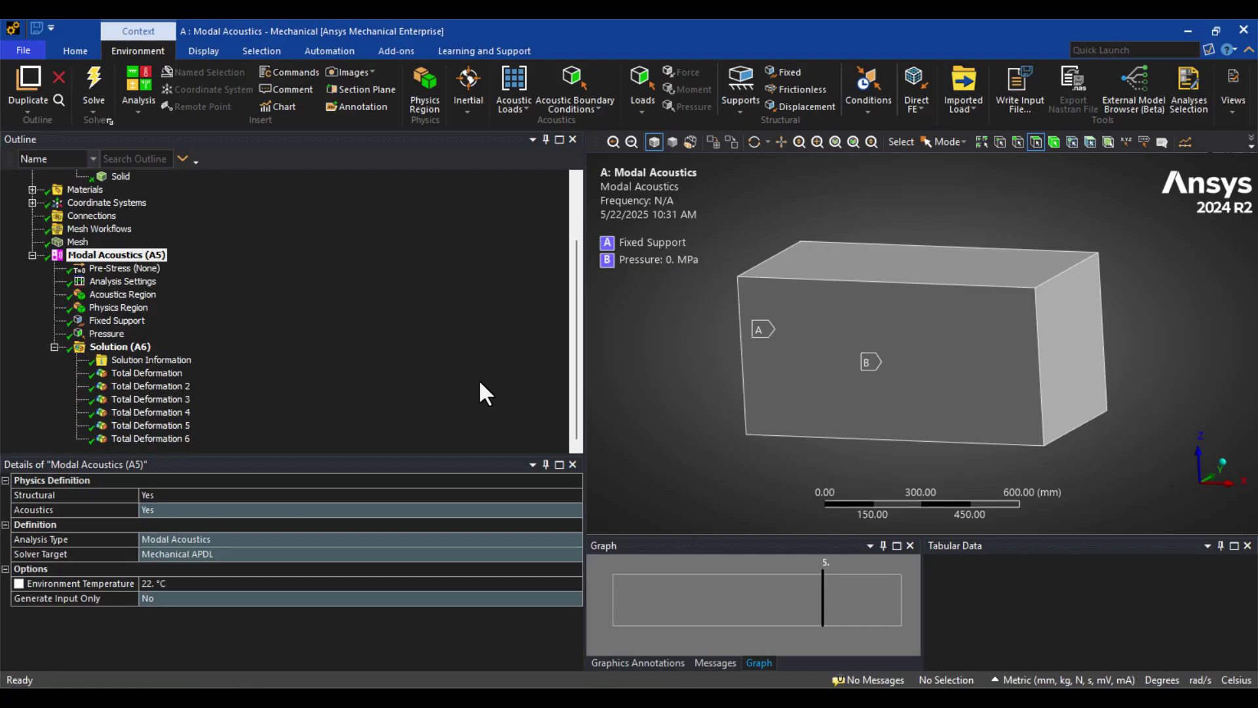
click(120, 347)
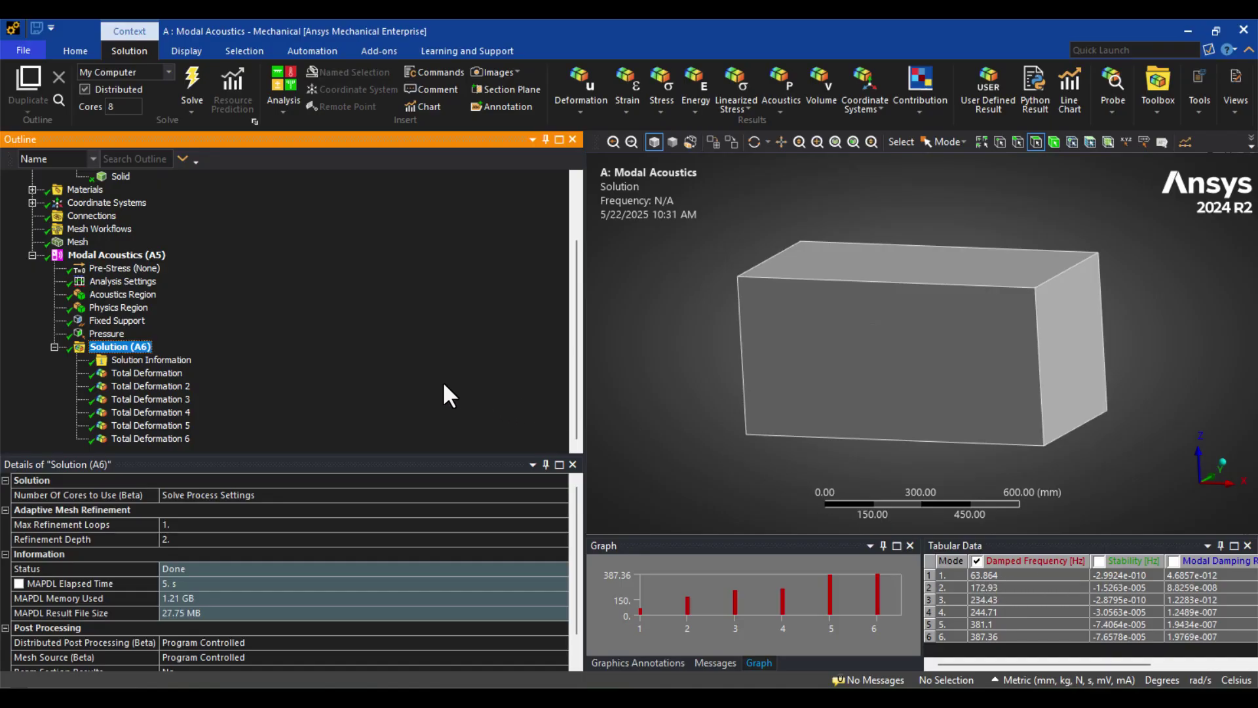
Step through the Total Deformation results to mode 5 (381.1 Hz, 27.754 mm peak), checking the damped-frequency table
click(175, 377)
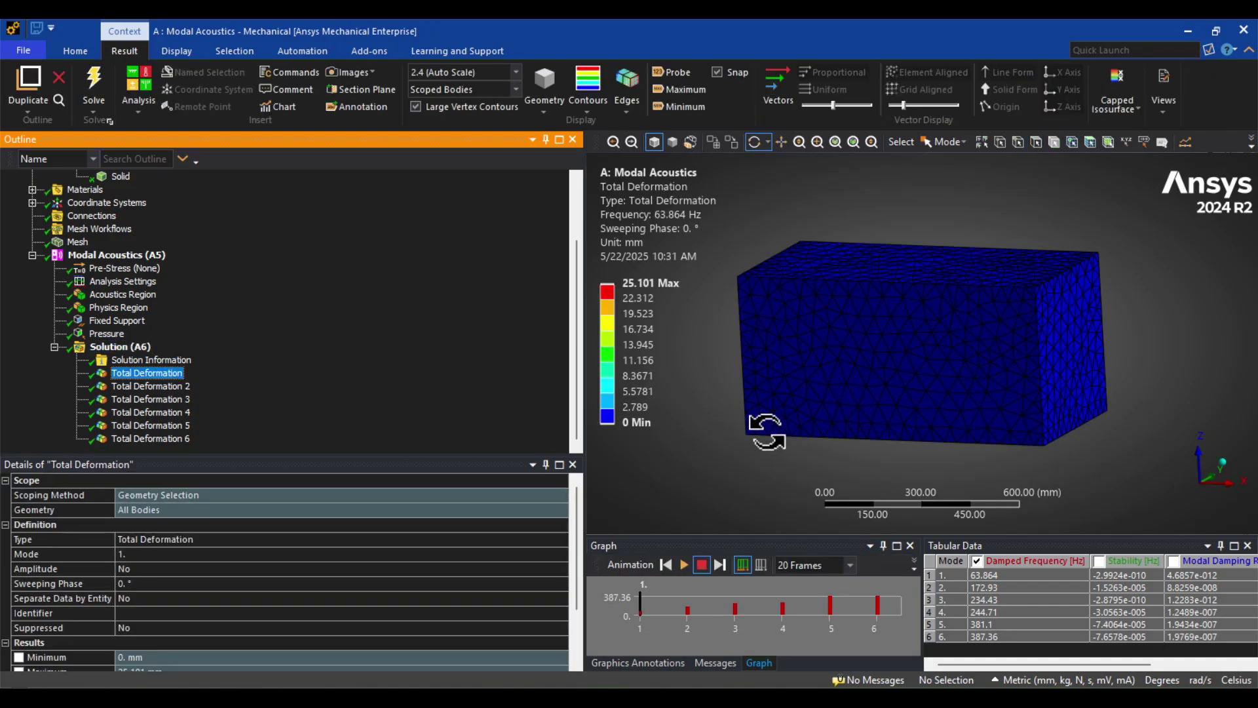
mouse_move(773, 421)
middle_down()
mouse_move(833, 467)
mouse_move(884, 457)
middle_up()
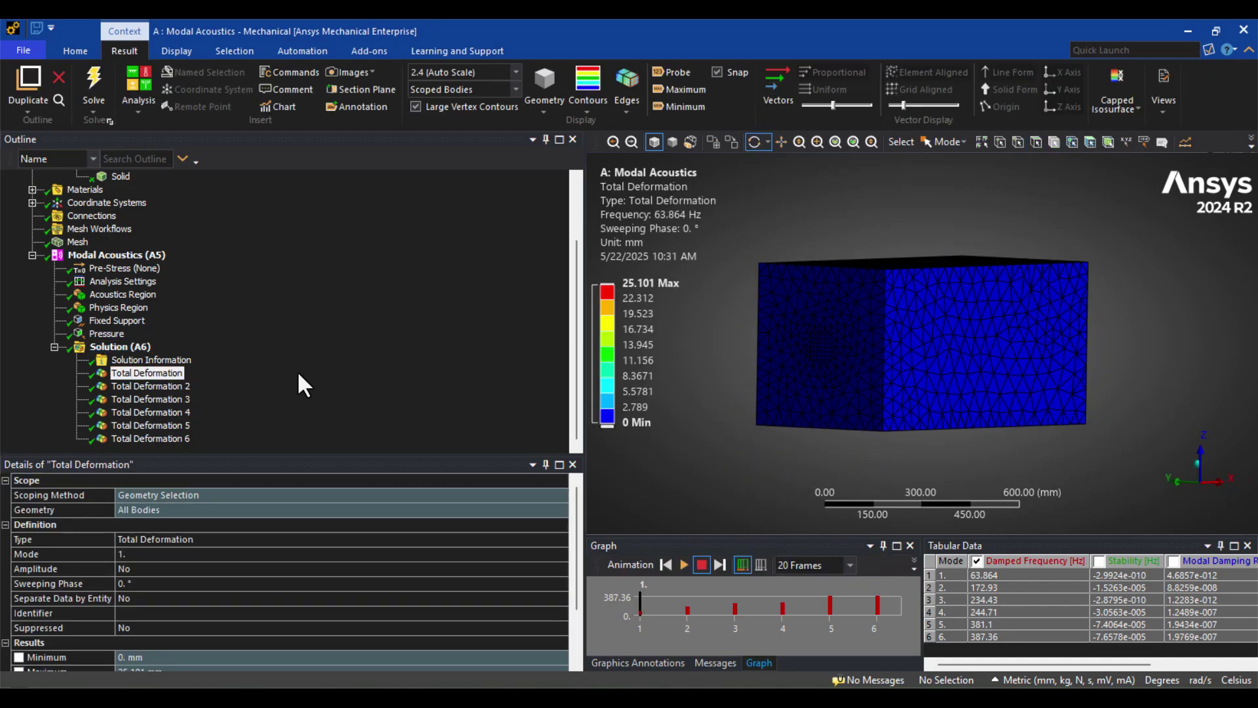
click(182, 389)
click(175, 400)
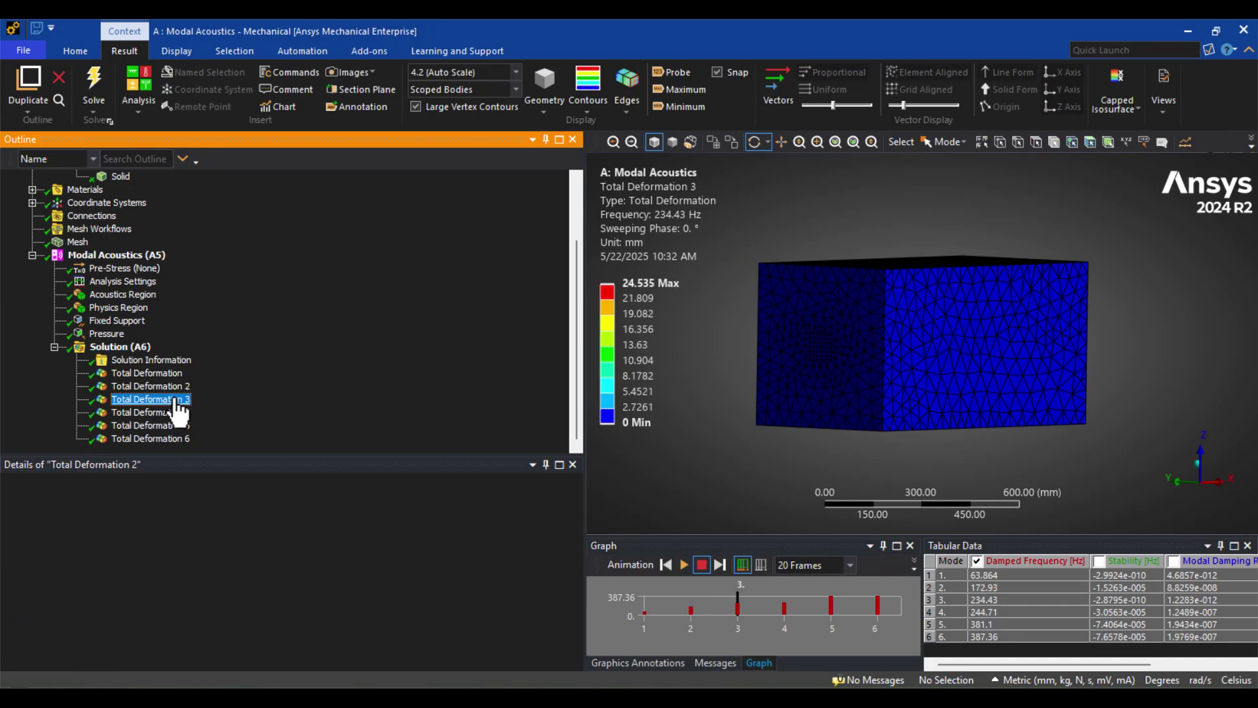
click(174, 413)
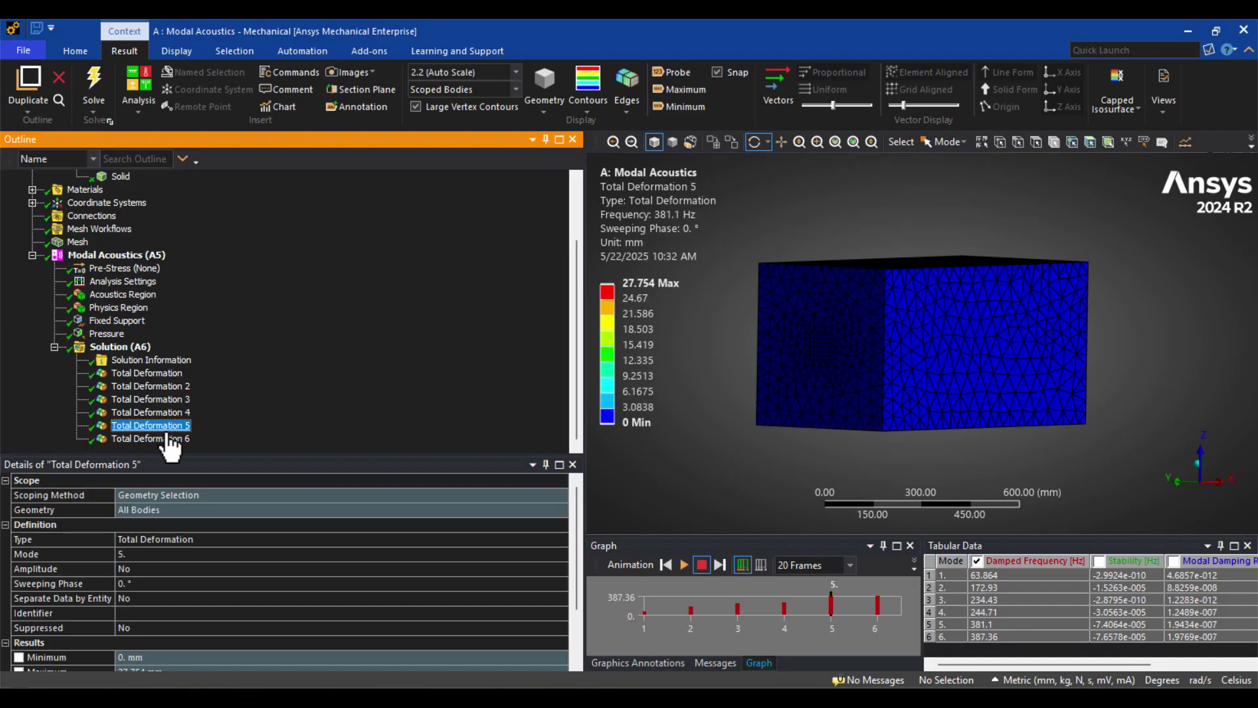
click(976, 575)
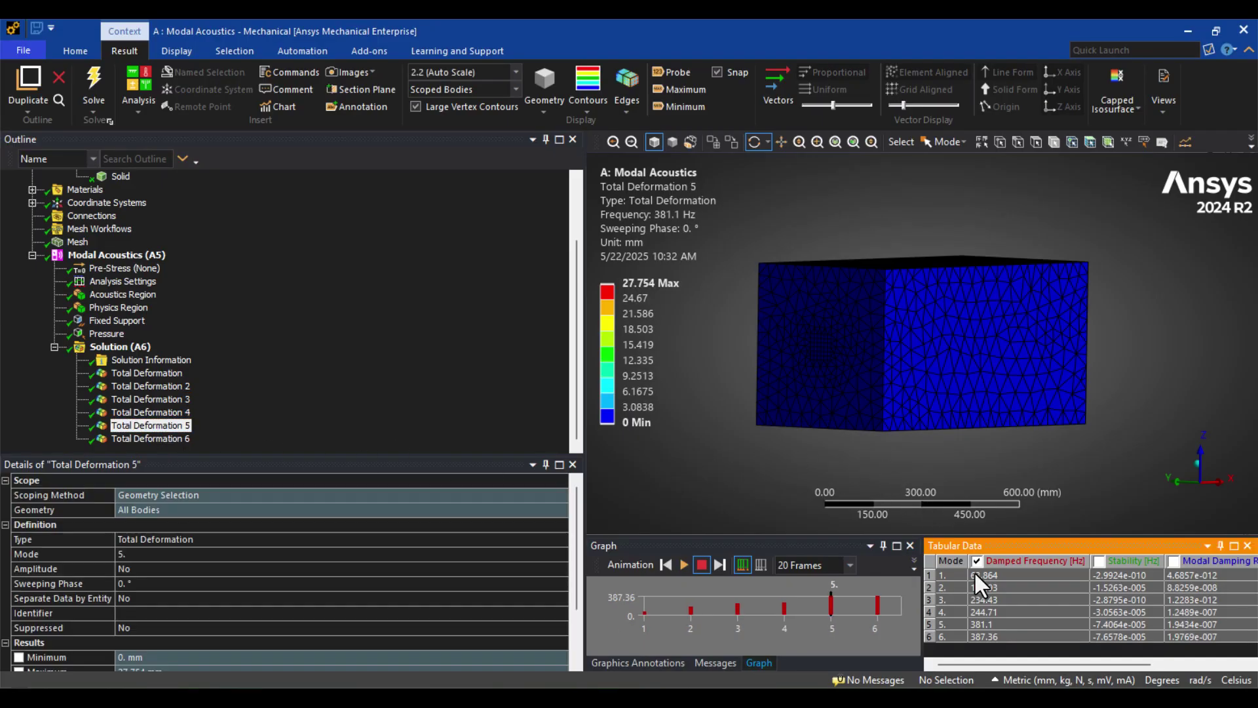
drag(815, 449, 670, 470)
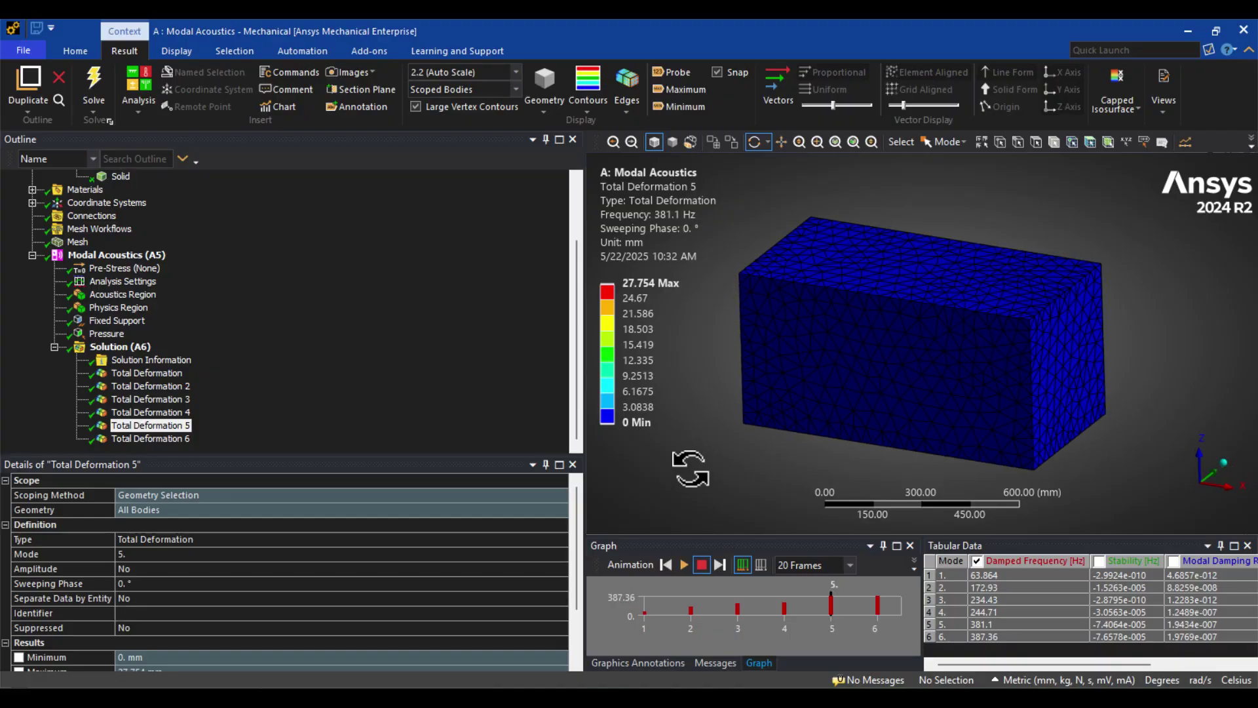